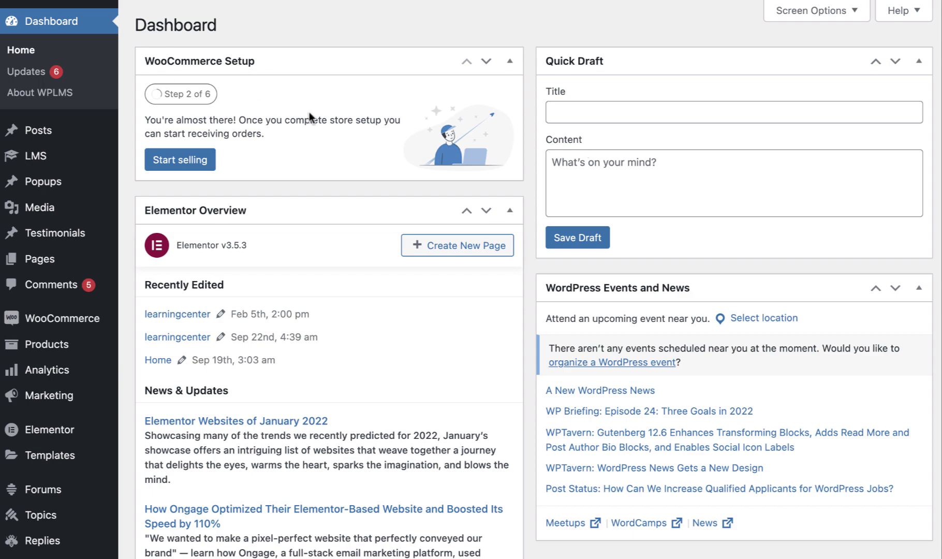
Scroll down through the WordPress admin dashboard.
{"action": "scroll", "coordinate": [252, 78], "scroll_direction": "down", "scroll_amount": 15}
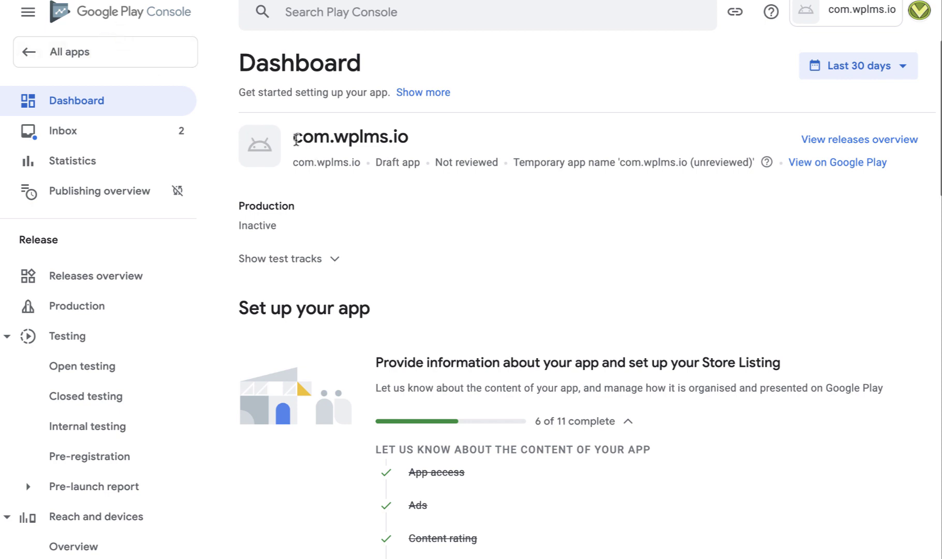
Open the com.wplms.io Internal testing track showing the 'base' release available to internal testers.
{"action": "left_click_drag", "start_coordinate": [293, 137], "coordinate": [472, 161]}
{"action": "left_click", "coordinate": [476, 232]}
{"action": "scroll", "coordinate": [475, 233], "scroll_direction": "down", "scroll_amount": 4}
{"action": "scroll", "coordinate": [475, 236], "scroll_direction": "down", "scroll_amount": 5}
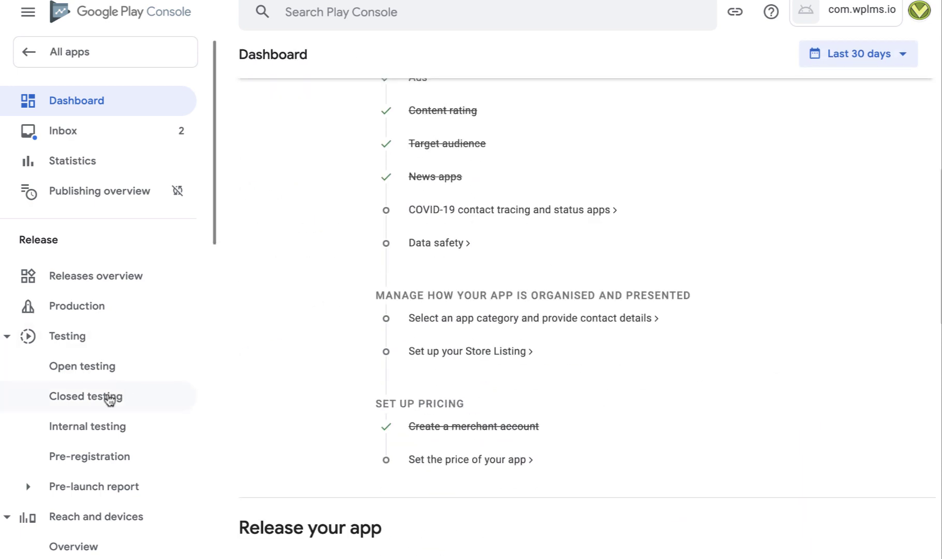
{"action": "left_click", "coordinate": [57, 427]}
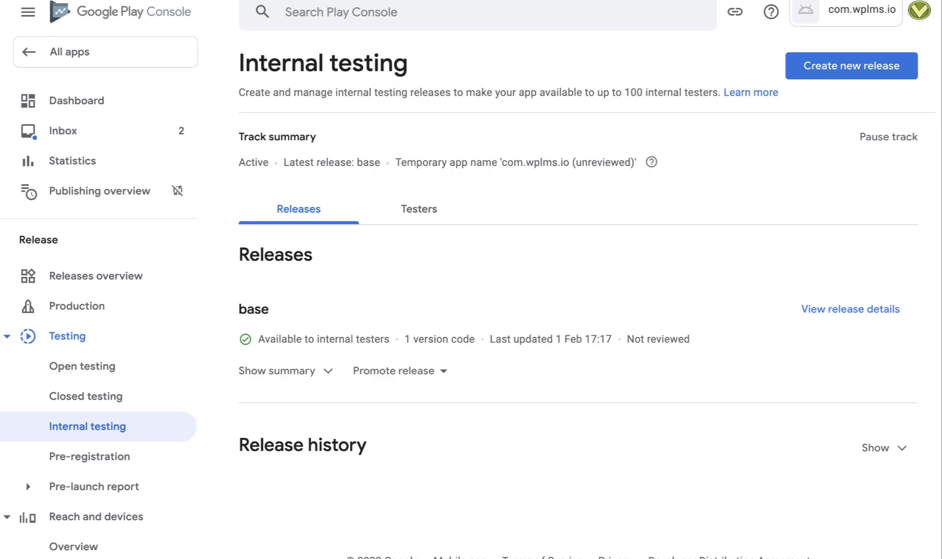
{"action": "key", "text": "ctrl+t"}
Go to PWABuilder's report card and open the Android Google Play package options.
{"action": "type", "text": "pwa"}
{"action": "key", "text": "Return"}
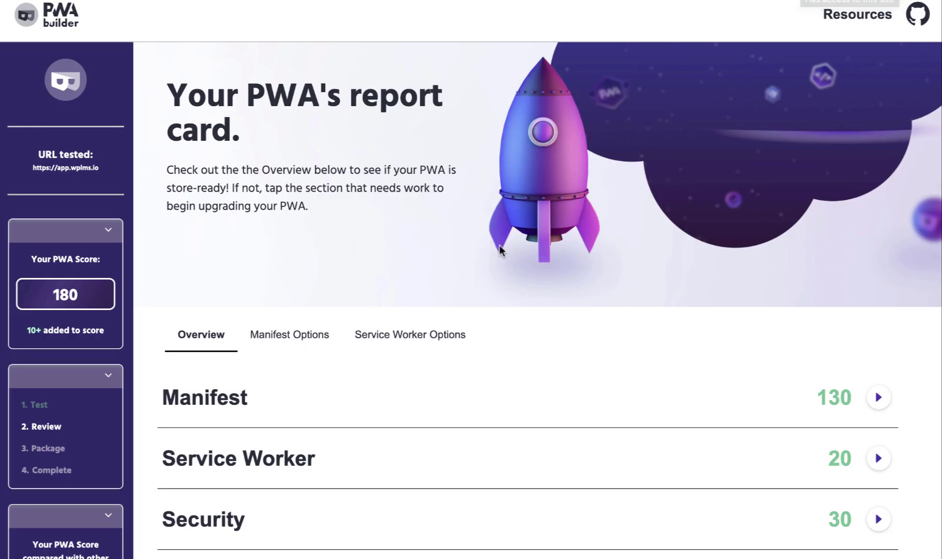
{"action": "scroll", "coordinate": [385, 223], "scroll_direction": "down", "scroll_amount": 5}
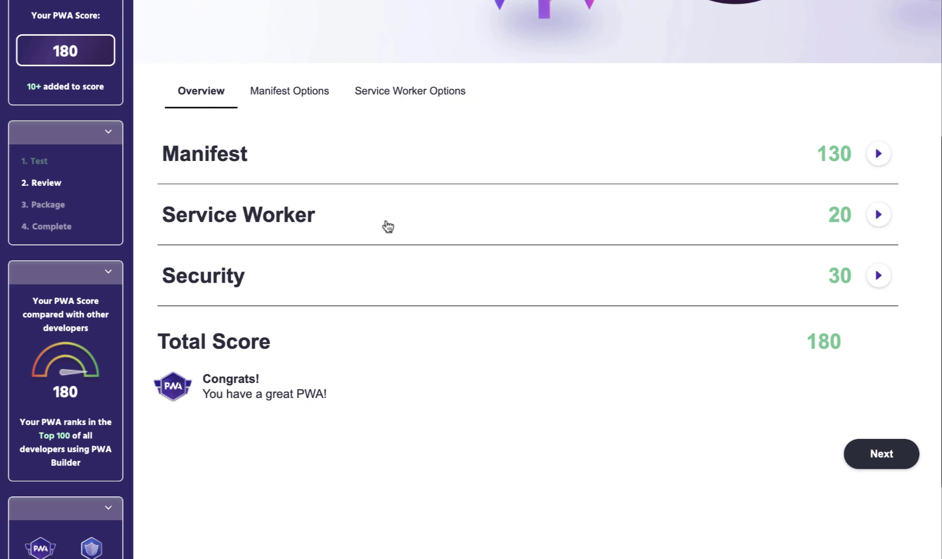
{"action": "left_click", "coordinate": [904, 453]}
{"action": "scroll", "coordinate": [679, 419], "scroll_direction": "down", "scroll_amount": 5}
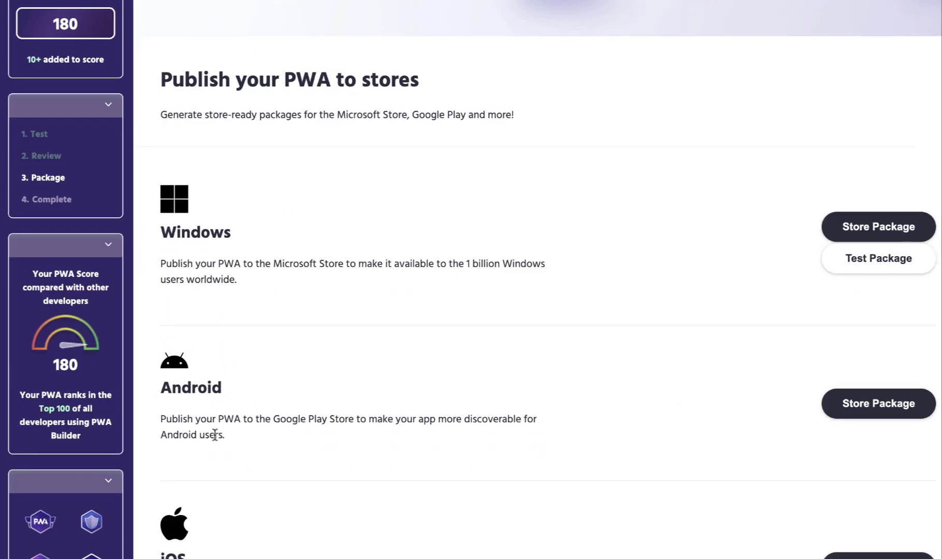
{"action": "left_click", "coordinate": [897, 403]}
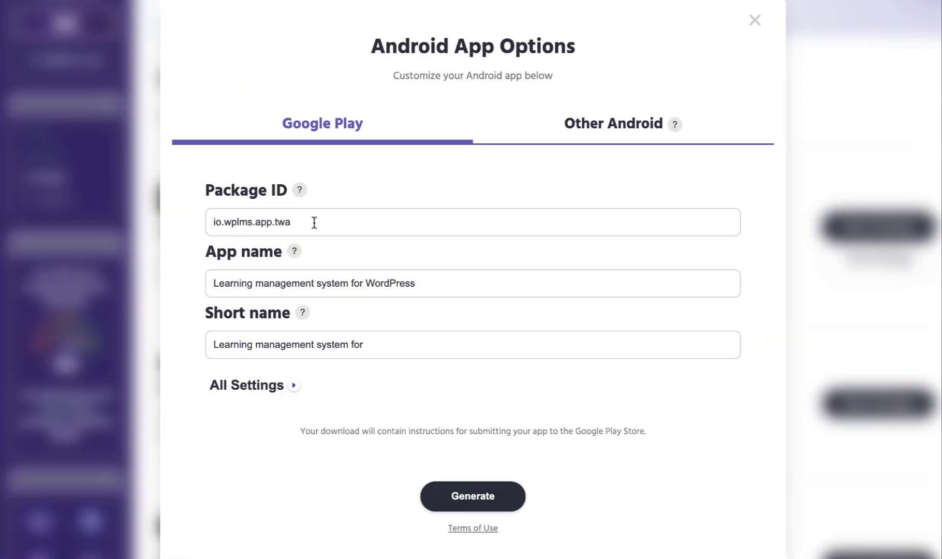
Check the Package ID io.wplms.app.twa and expand All Settings for the Android package.
{"action": "left_click", "coordinate": [286, 223]}
{"action": "left_click_drag", "start_coordinate": [286, 224], "coordinate": [203, 222]}
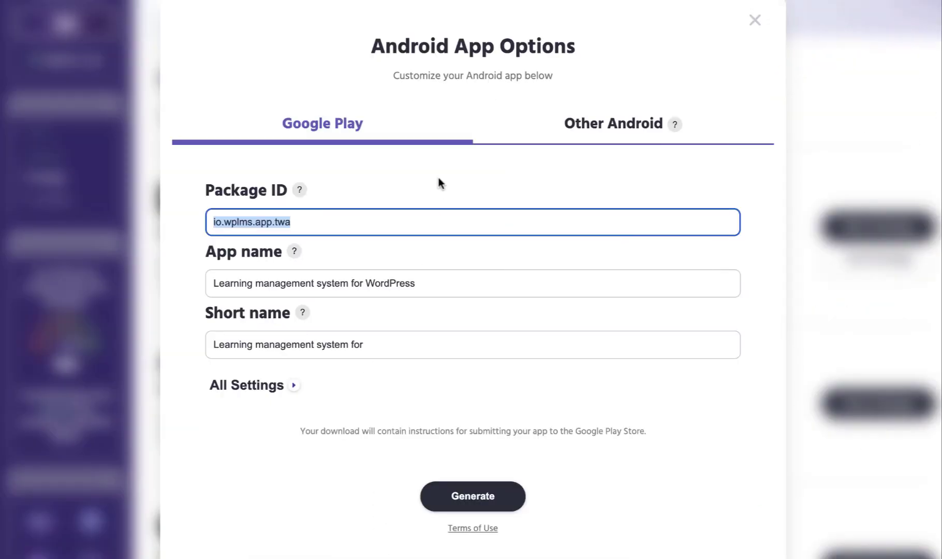
{"action": "left_click", "coordinate": [294, 385]}
{"action": "scroll", "coordinate": [432, 238], "scroll_direction": "down", "scroll_amount": 5}
{"action": "scroll", "coordinate": [432, 238], "scroll_direction": "down", "scroll_amount": 15}
{"action": "scroll", "coordinate": [433, 238], "scroll_direction": "up", "scroll_amount": 2}
{"action": "scroll", "coordinate": [433, 238], "scroll_direction": "down", "scroll_amount": 2}
{"action": "scroll", "coordinate": [433, 239], "scroll_direction": "up", "scroll_amount": 20}
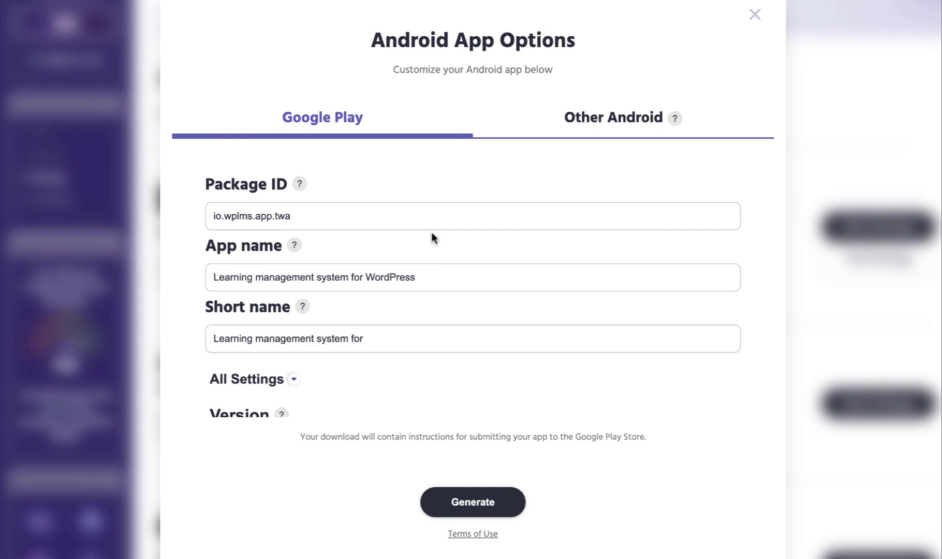
Review the version 1.0.0.0 and the Version code field.
{"action": "scroll", "coordinate": [245, 252], "scroll_direction": "down", "scroll_amount": 4}
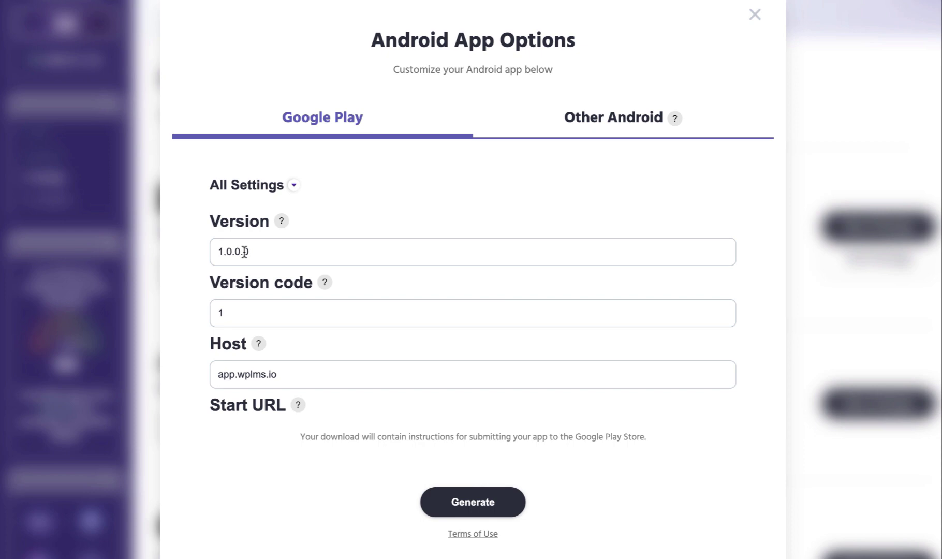
{"action": "left_click_drag", "start_coordinate": [244, 251], "coordinate": [278, 253]}
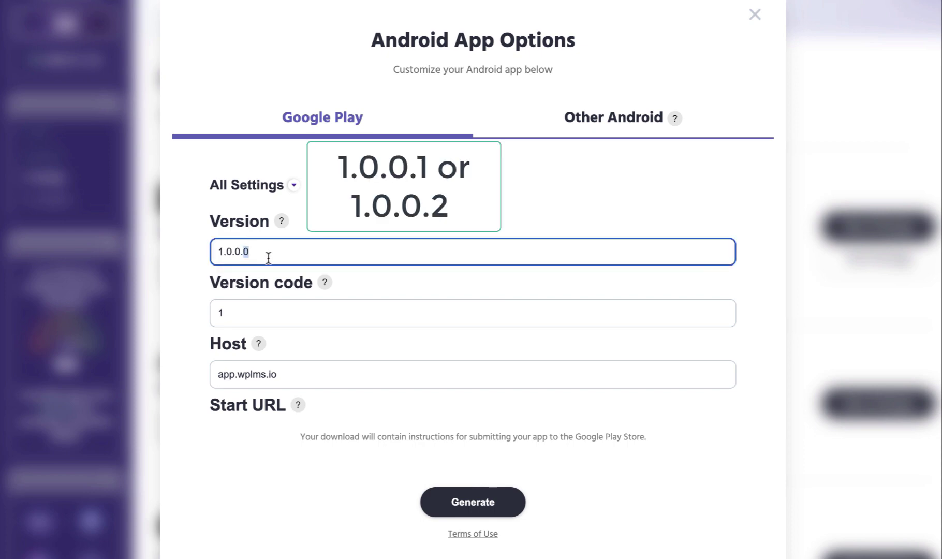
{"action": "left_click", "coordinate": [265, 255]}
{"action": "key", "text": "Tab"}
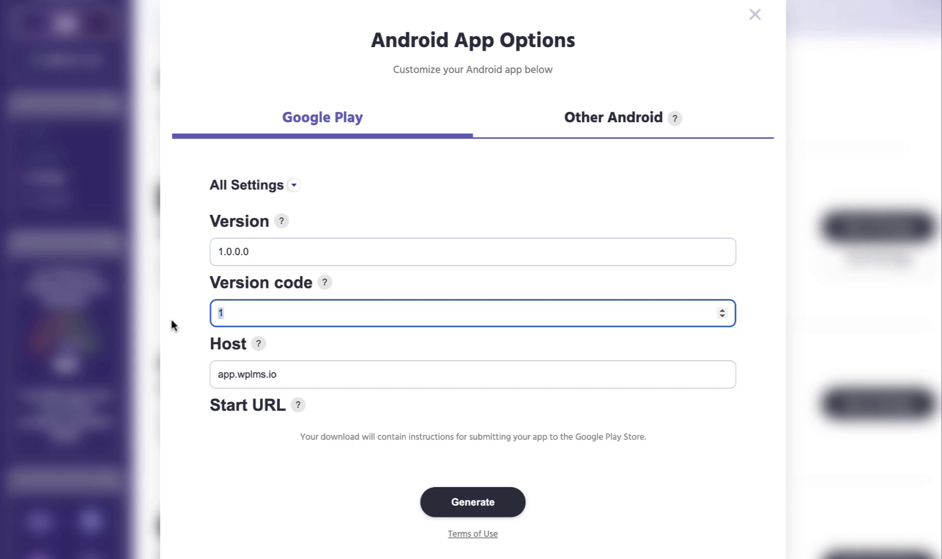
{"action": "scroll", "coordinate": [390, 309], "scroll_direction": "down", "scroll_amount": 10}
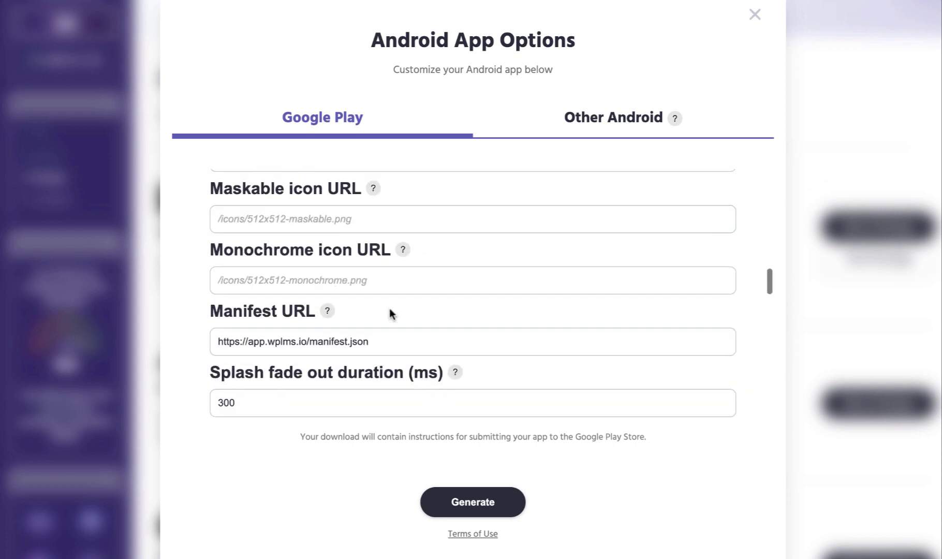
{"action": "scroll", "coordinate": [391, 311], "scroll_direction": "down", "scroll_amount": 3}
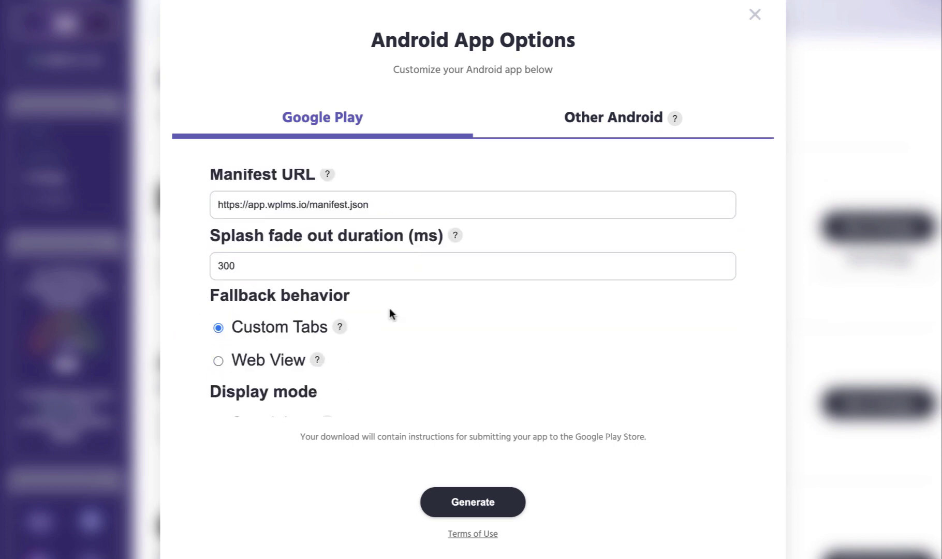
{"action": "scroll", "coordinate": [390, 311], "scroll_direction": "down", "scroll_amount": 3}
{"action": "scroll", "coordinate": [390, 313], "scroll_direction": "up", "scroll_amount": 2}
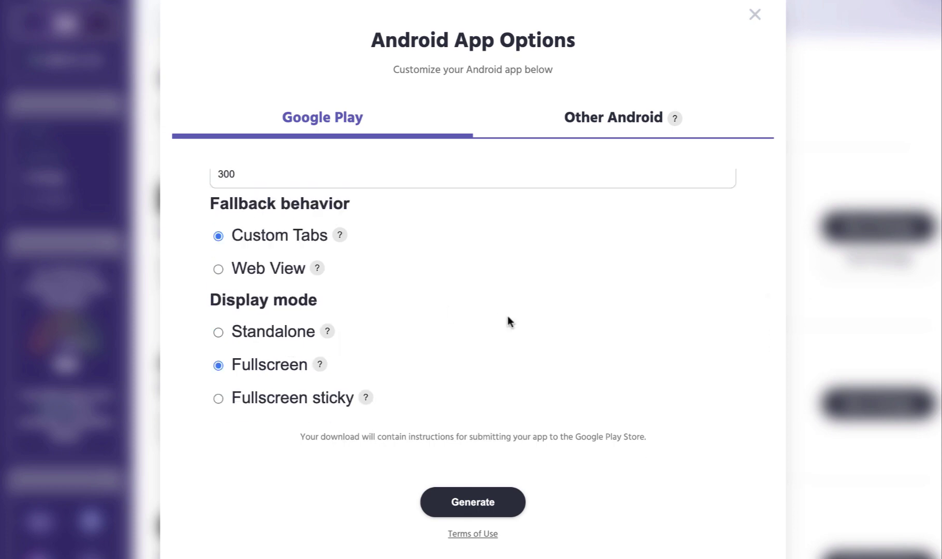
Set the Display mode to Standalone.
{"action": "left_click", "coordinate": [218, 332]}
{"action": "left_click_drag", "start_coordinate": [214, 301], "coordinate": [316, 302]}
{"action": "left_click_drag", "start_coordinate": [232, 331], "coordinate": [292, 332]}
{"action": "scroll", "coordinate": [384, 259], "scroll_direction": "down", "scroll_amount": 3}
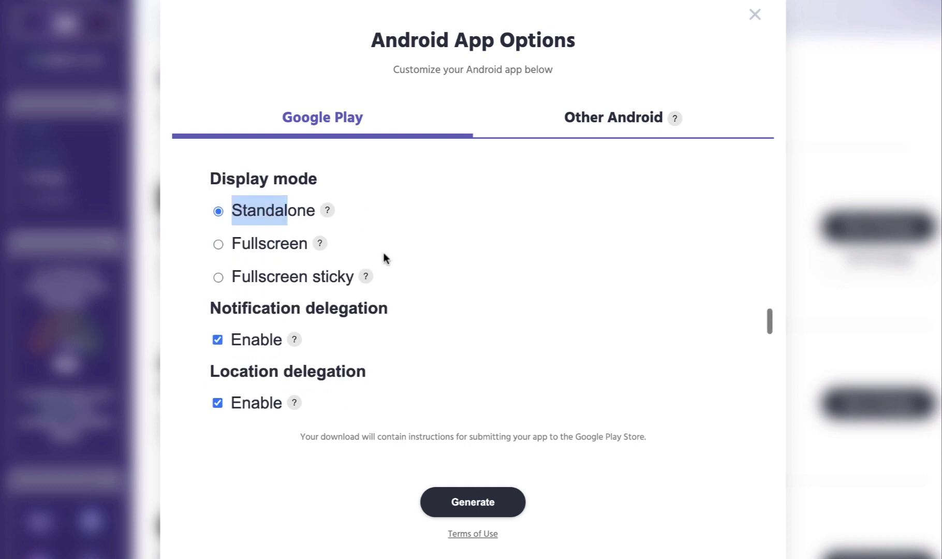
{"action": "scroll", "coordinate": [383, 259], "scroll_direction": "up", "scroll_amount": 2}
Enable Google Play billing for the Android package.
{"action": "scroll", "coordinate": [383, 258], "scroll_direction": "down", "scroll_amount": 4}
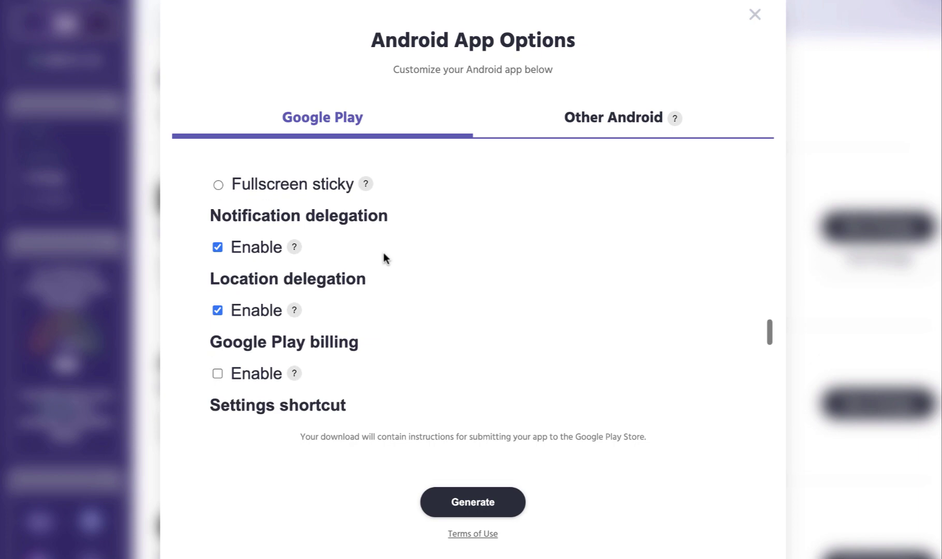
{"action": "scroll", "coordinate": [383, 258], "scroll_direction": "down", "scroll_amount": 2}
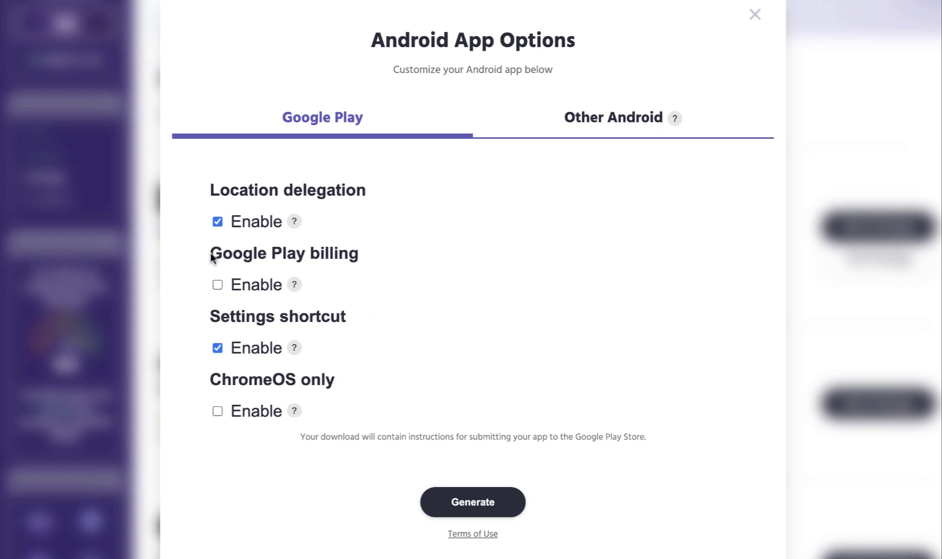
{"action": "left_click_drag", "start_coordinate": [212, 257], "coordinate": [340, 261]}
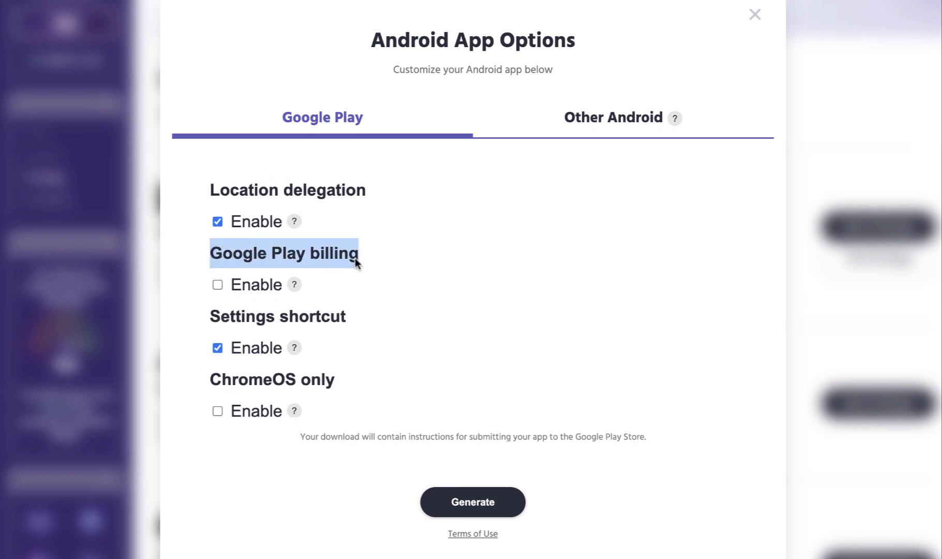
{"action": "left_click", "coordinate": [355, 258]}
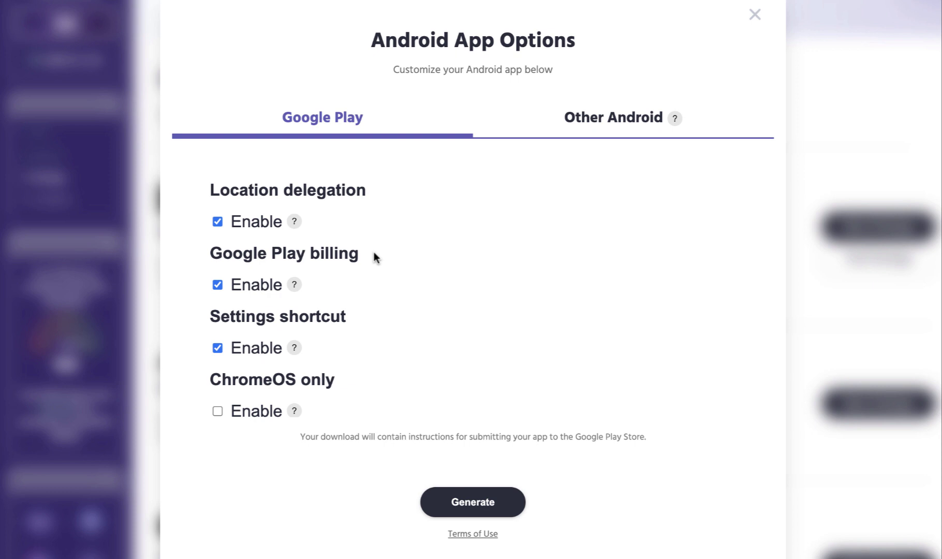
{"action": "scroll", "coordinate": [374, 252], "scroll_direction": "down", "scroll_amount": 5}
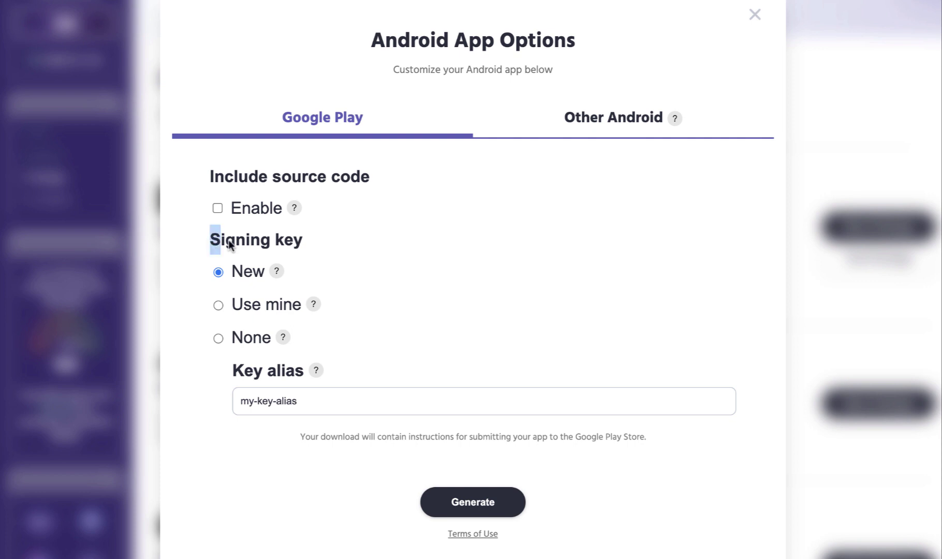
Switch the Signing key option from New to 'Use mine'.
{"action": "left_click_drag", "start_coordinate": [210, 244], "coordinate": [311, 248]}
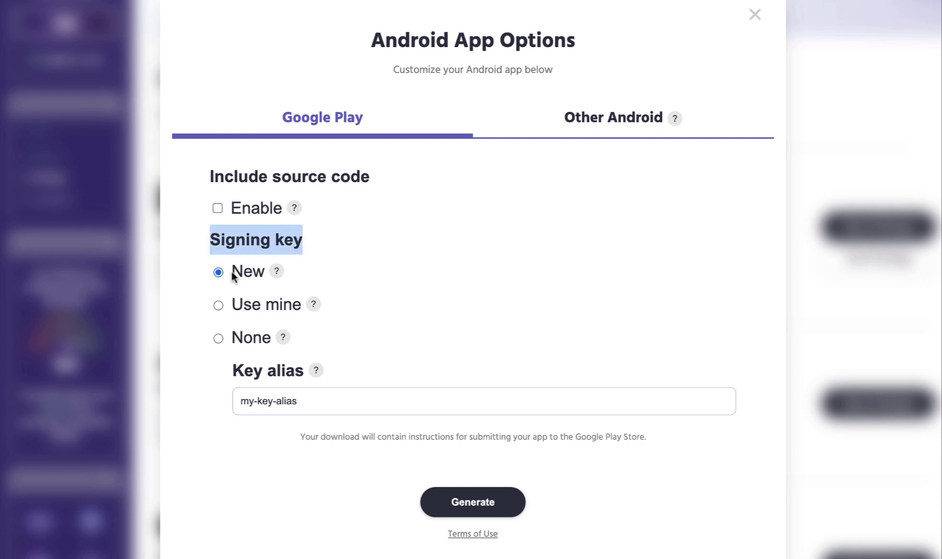
{"action": "scroll", "coordinate": [394, 336], "scroll_direction": "down", "scroll_amount": 3}
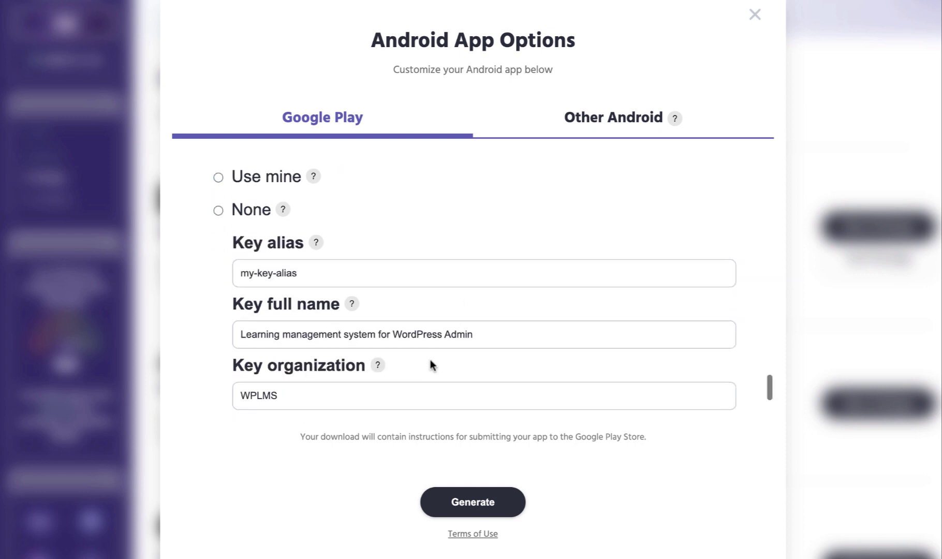
{"action": "left_click_drag", "start_coordinate": [244, 275], "coordinate": [330, 274]}
{"action": "scroll", "coordinate": [319, 371], "scroll_direction": "down", "scroll_amount": 3}
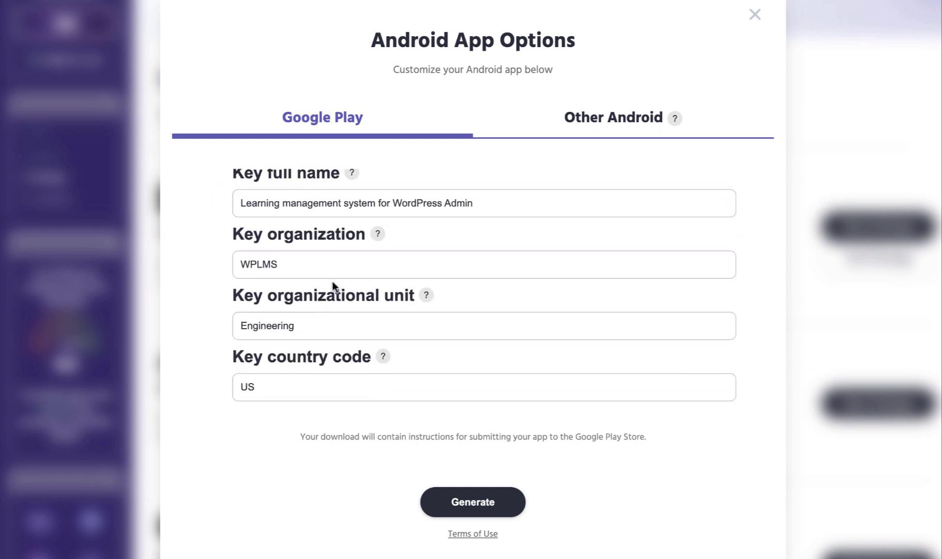
{"action": "scroll", "coordinate": [469, 401], "scroll_direction": "up", "scroll_amount": 3}
{"action": "right_click", "coordinate": [469, 402]}
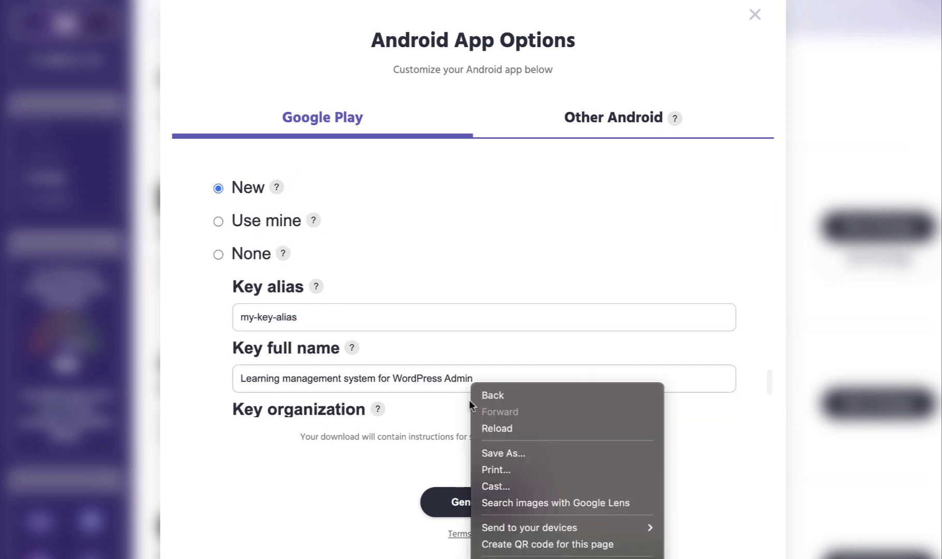
{"action": "left_click", "coordinate": [449, 276]}
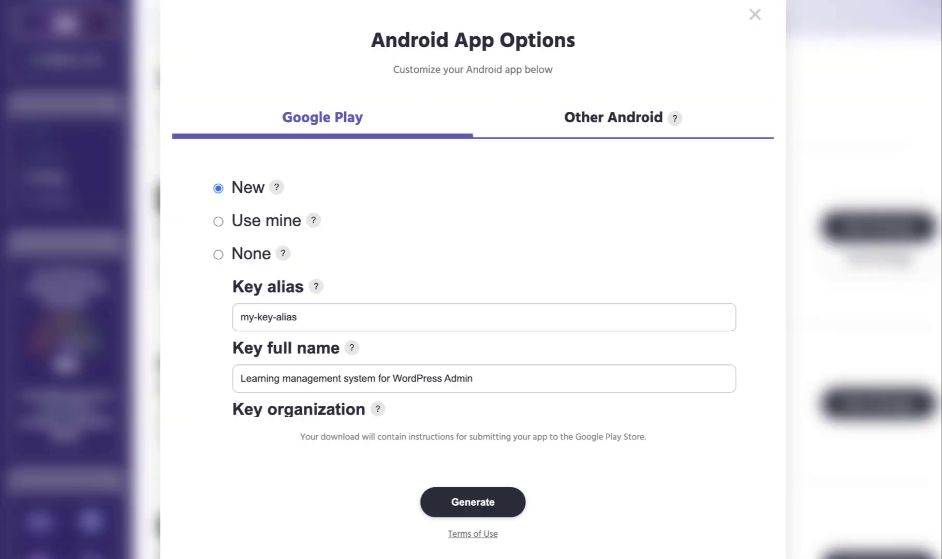
{"action": "left_click", "coordinate": [230, 220]}
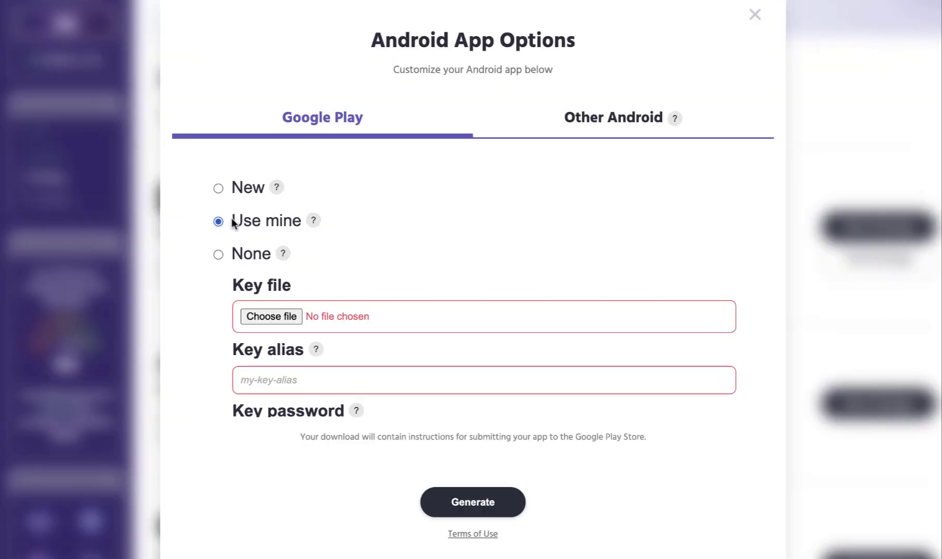
{"action": "scroll", "coordinate": [331, 349], "scroll_direction": "down", "scroll_amount": 1}
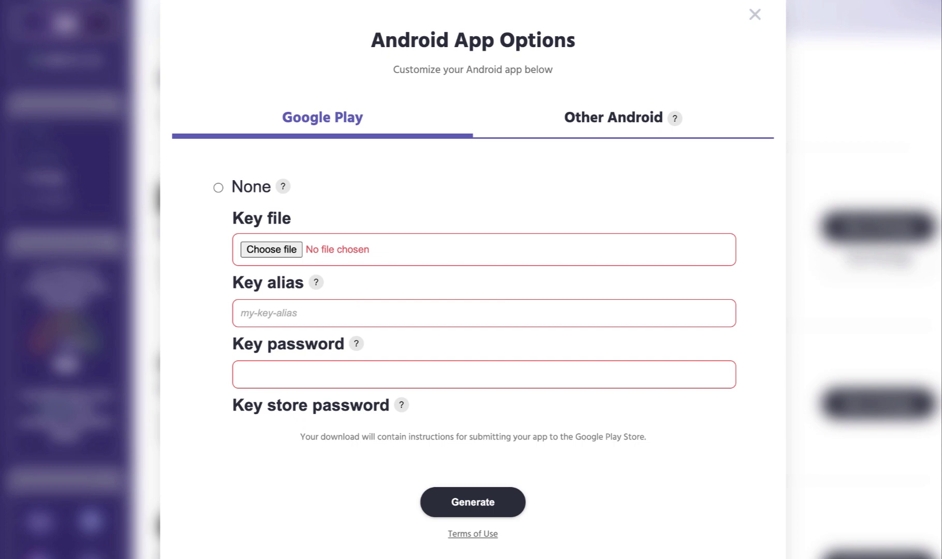
{"action": "key", "text": "ctrl+Tab"}
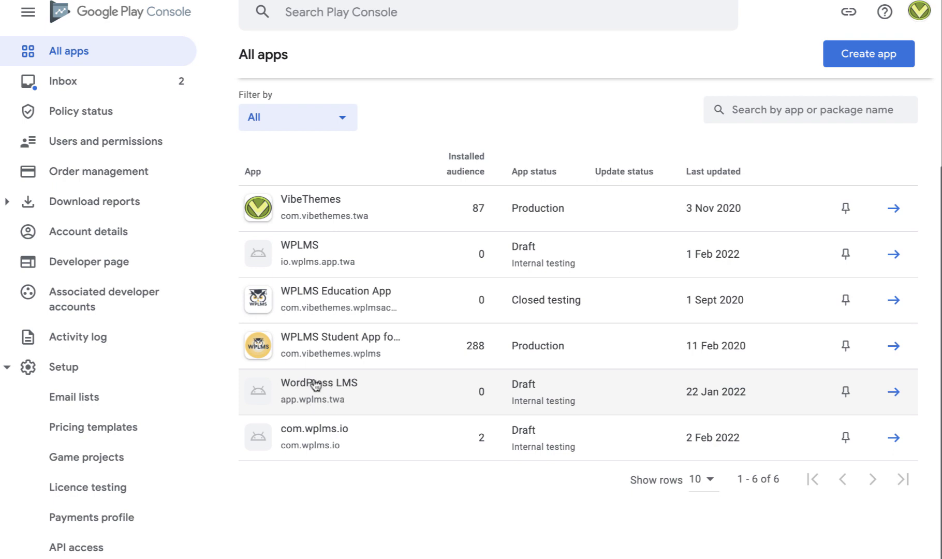
{"action": "left_click", "coordinate": [314, 386]}
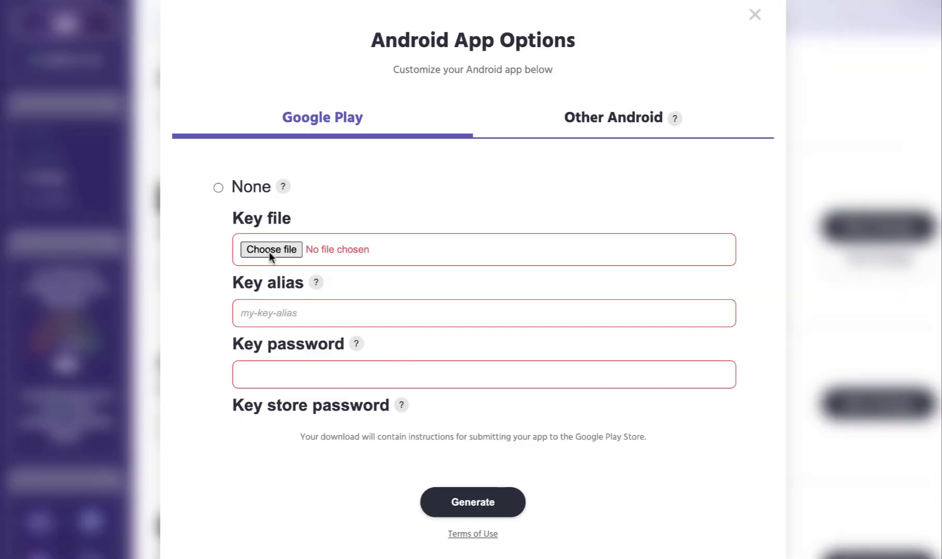
{"action": "left_click", "coordinate": [257, 312]}
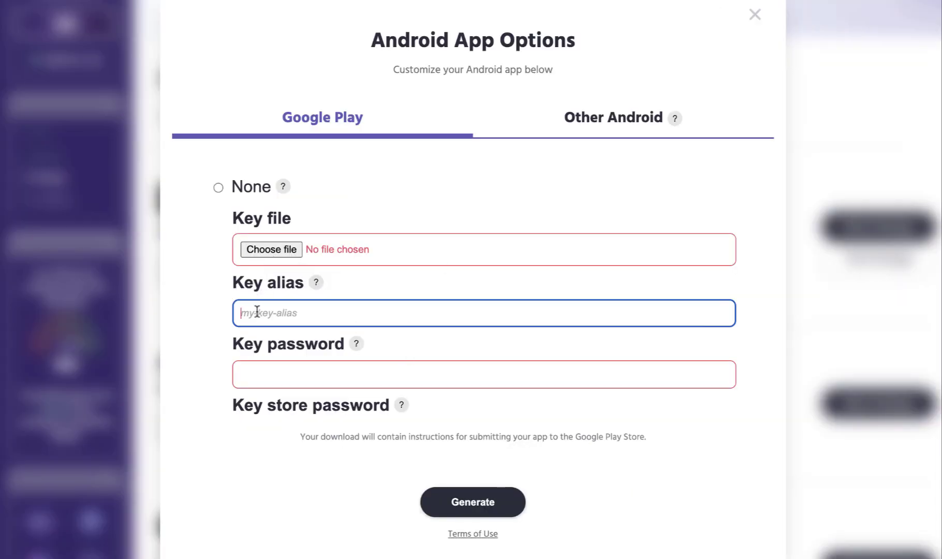
{"action": "scroll", "coordinate": [256, 313], "scroll_direction": "down", "scroll_amount": 1}
{"action": "left_click", "coordinate": [253, 325]}
{"action": "left_click", "coordinate": [261, 385]}
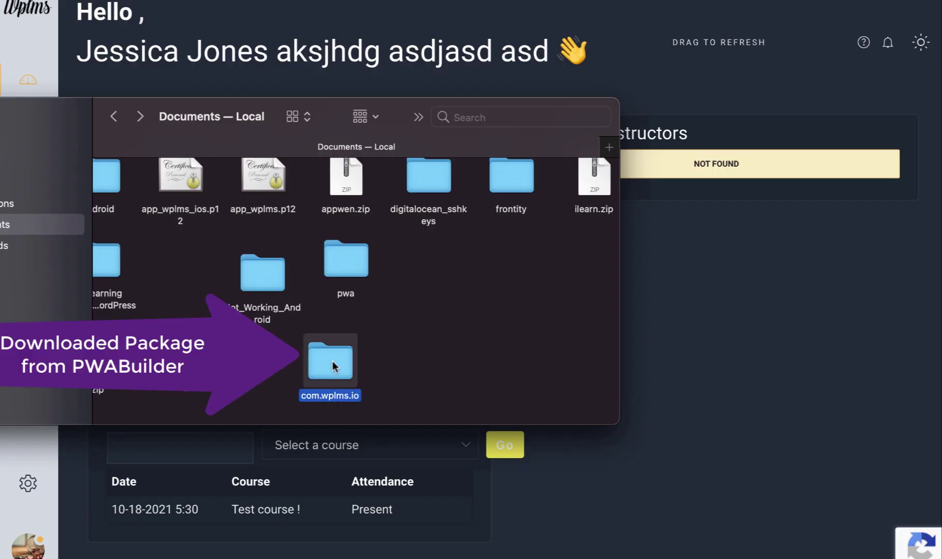
Open signing-key-info.txt in the com.wplms.io package folder and review the key details.
{"action": "double_click", "coordinate": [333, 367]}
{"action": "left_click", "coordinate": [307, 208]}
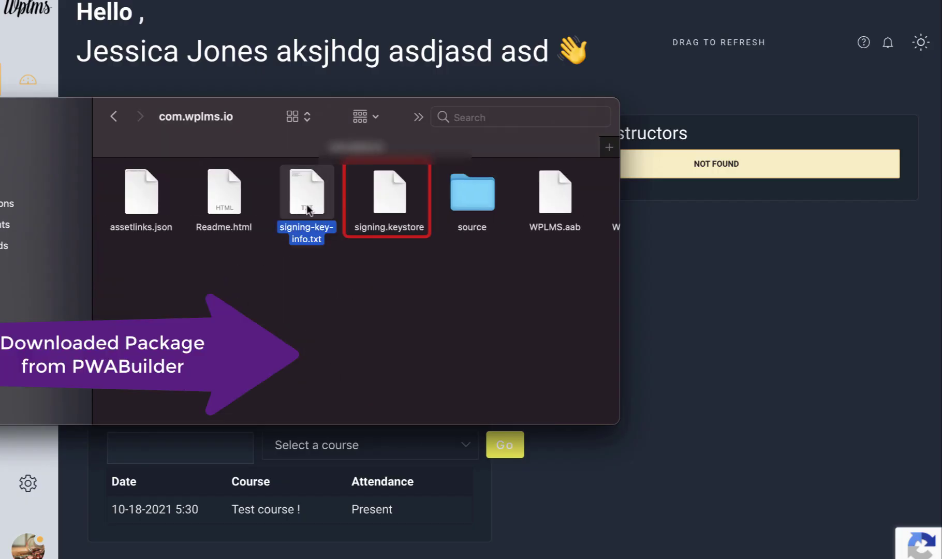
{"action": "double_click", "coordinate": [307, 206]}
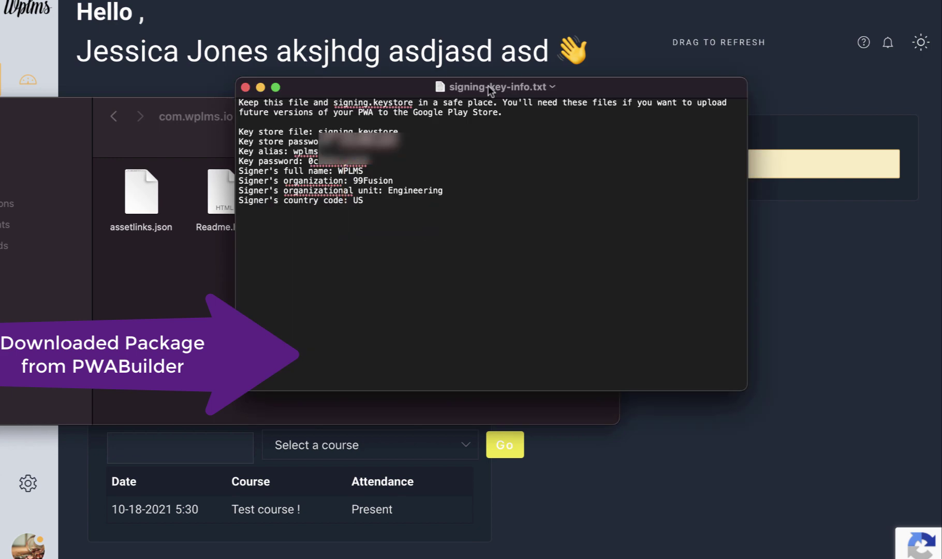
{"action": "left_click", "coordinate": [245, 87]}
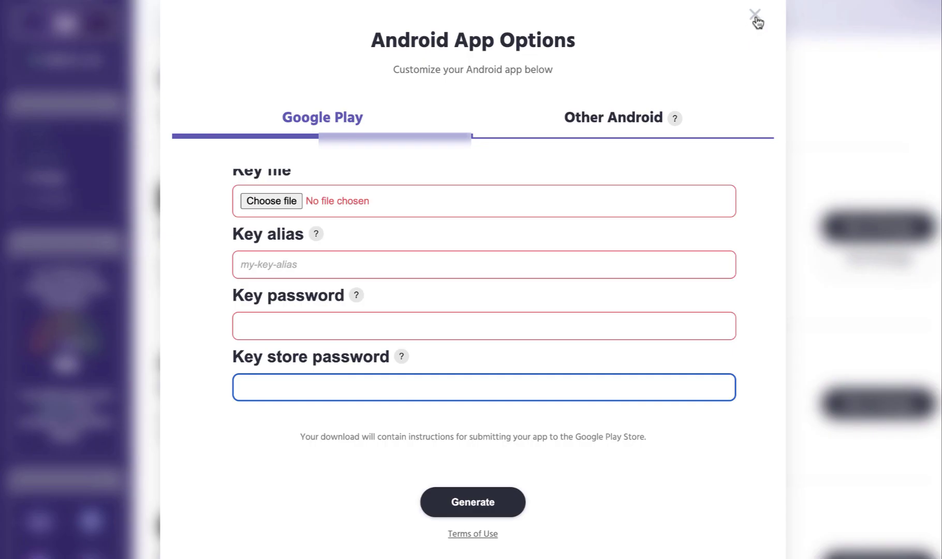
Close PWABuilder's Android options dialog and return to the Play Console All apps list.
{"action": "left_click", "coordinate": [756, 16]}
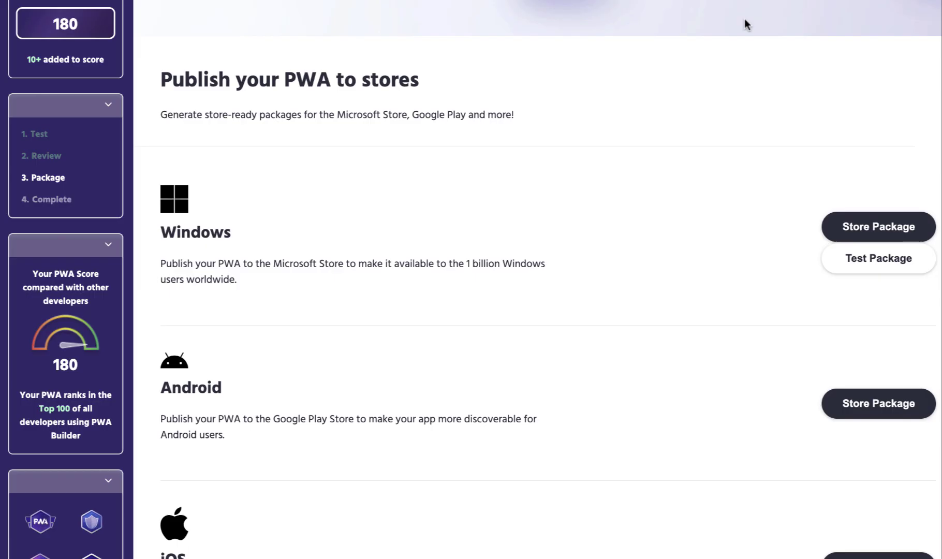
{"action": "scroll", "coordinate": [513, 395], "scroll_direction": "down", "scroll_amount": 2}
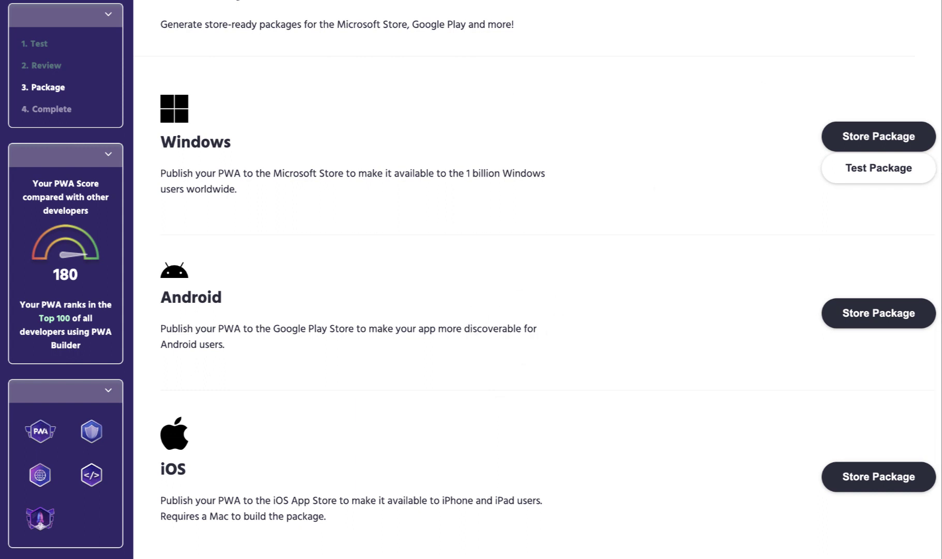
{"action": "key", "text": "ctrl+Tab"}
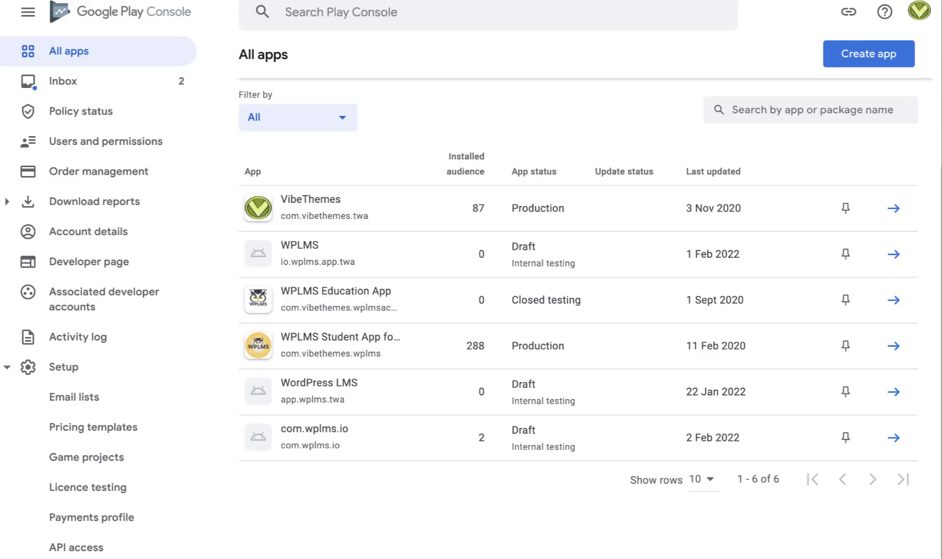
Open the In-app products page for the com.wplms.io app.
{"action": "left_click", "coordinate": [307, 432]}
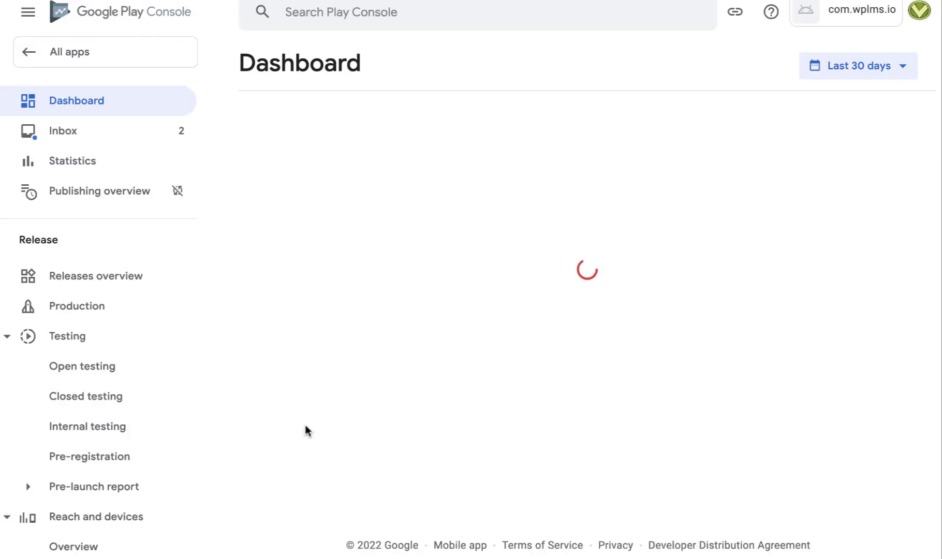
{"action": "scroll", "coordinate": [328, 207], "scroll_direction": "down", "scroll_amount": 15}
{"action": "scroll", "coordinate": [57, 446], "scroll_direction": "down", "scroll_amount": 10}
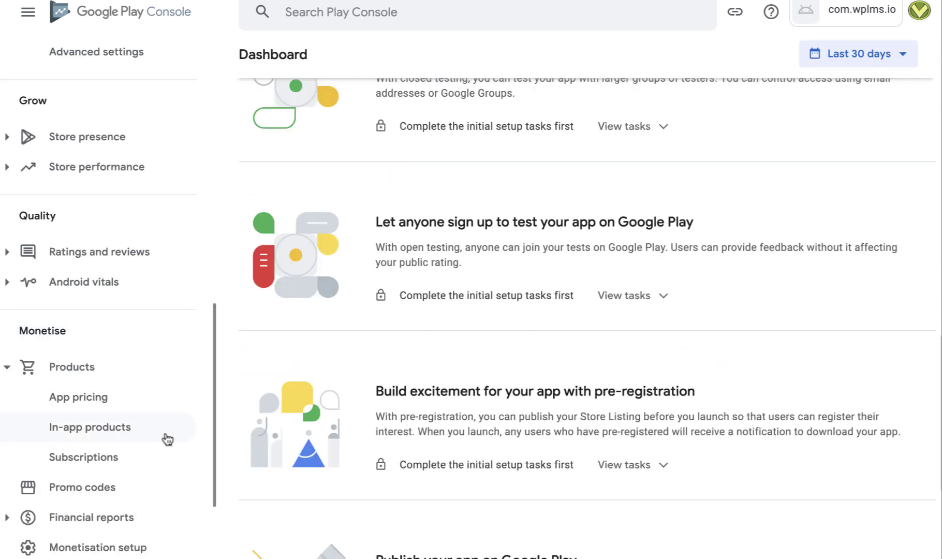
{"action": "left_click", "coordinate": [99, 442]}
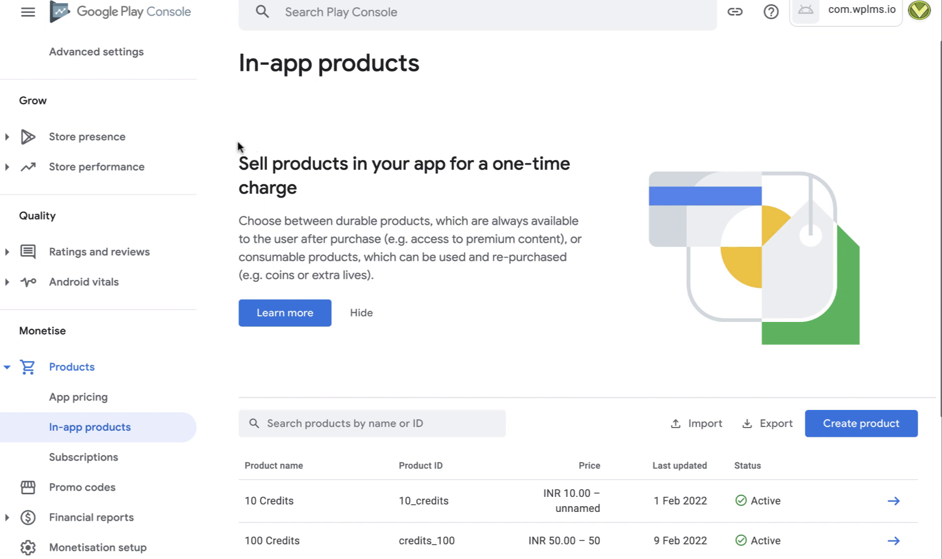
{"action": "left_click_drag", "start_coordinate": [241, 161], "coordinate": [417, 277]}
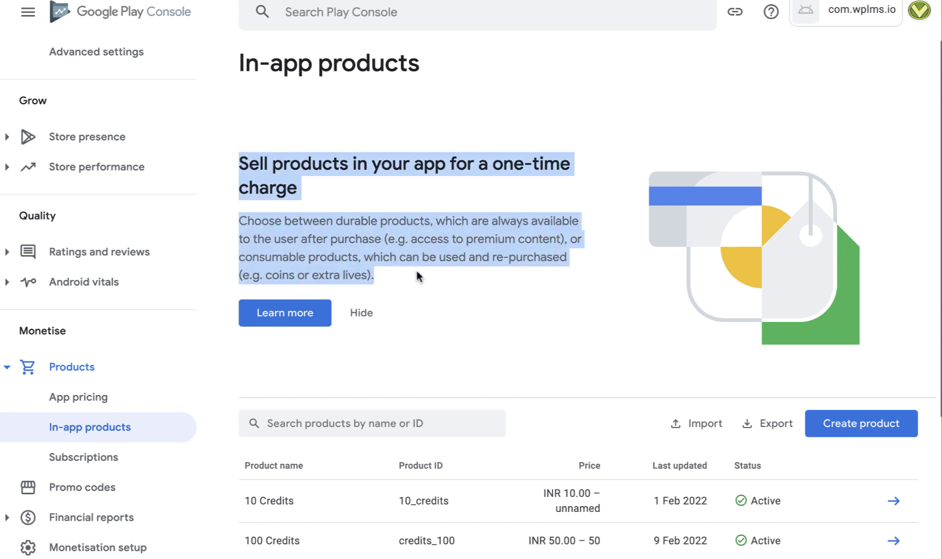
{"action": "left_click", "coordinate": [418, 276]}
Review the product table, noting the 10_credits and credits_100 product IDs.
{"action": "scroll", "coordinate": [326, 241], "scroll_direction": "down", "scroll_amount": 1}
{"action": "scroll", "coordinate": [326, 241], "scroll_direction": "down", "scroll_amount": 4}
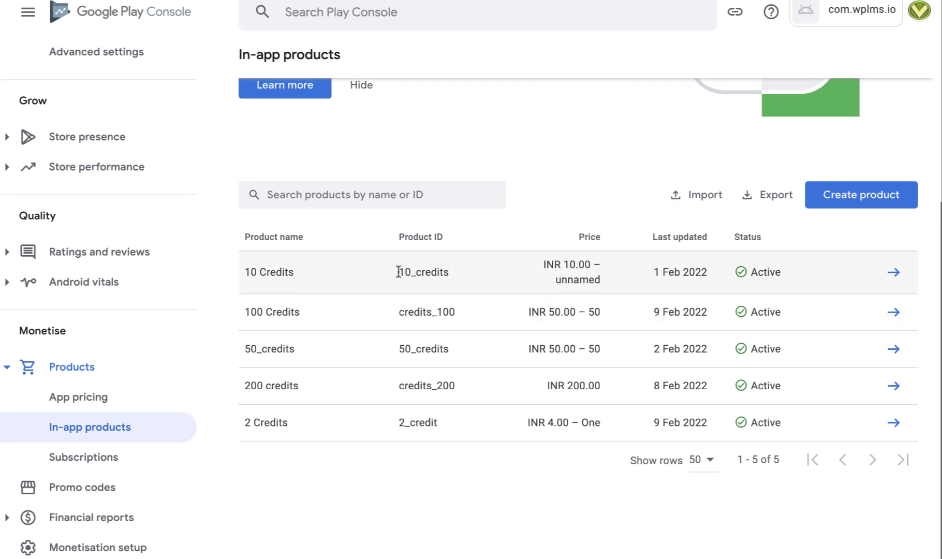
{"action": "left_click_drag", "start_coordinate": [399, 272], "coordinate": [447, 273]}
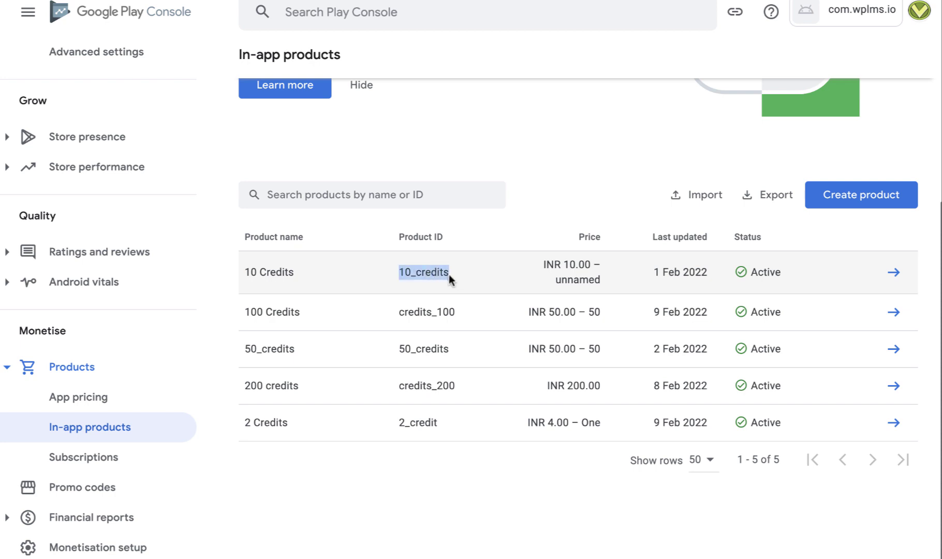
{"action": "left_click_drag", "start_coordinate": [399, 311], "coordinate": [464, 312]}
{"action": "left_click", "coordinate": [400, 349]}
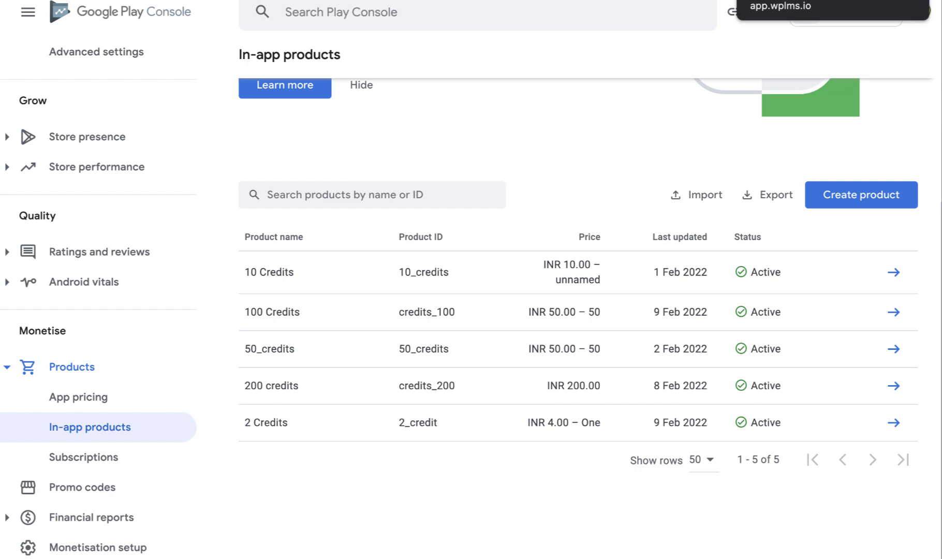
{"action": "left_click", "coordinate": [781, 1]}
Open Vibe BP Settings and find the Wallet tab by searching 'wallet'.
{"action": "scroll", "coordinate": [400, 218], "scroll_direction": "down", "scroll_amount": 6}
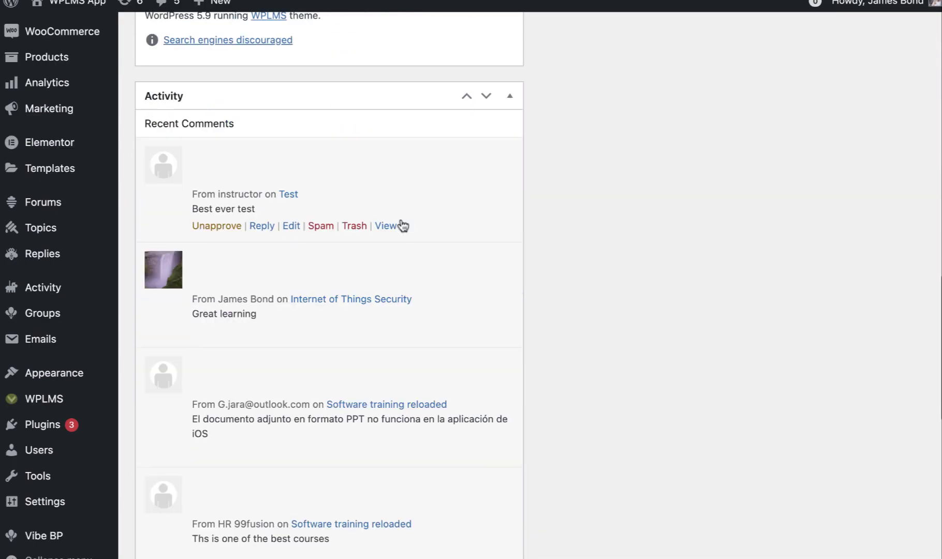
{"action": "mouse_move", "coordinate": [81, 536]}
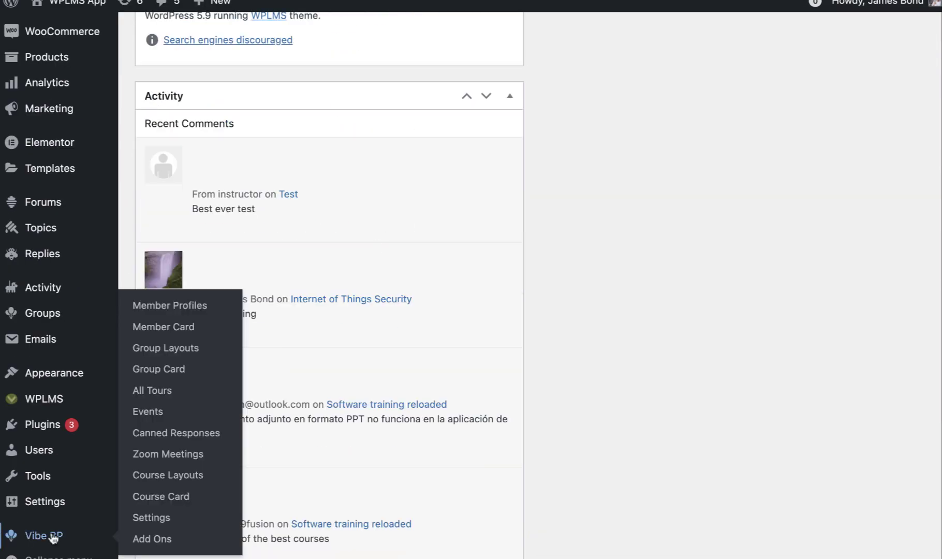
{"action": "left_click", "coordinate": [151, 517]}
{"action": "scroll", "coordinate": [285, 373], "scroll_direction": "down", "scroll_amount": 15}
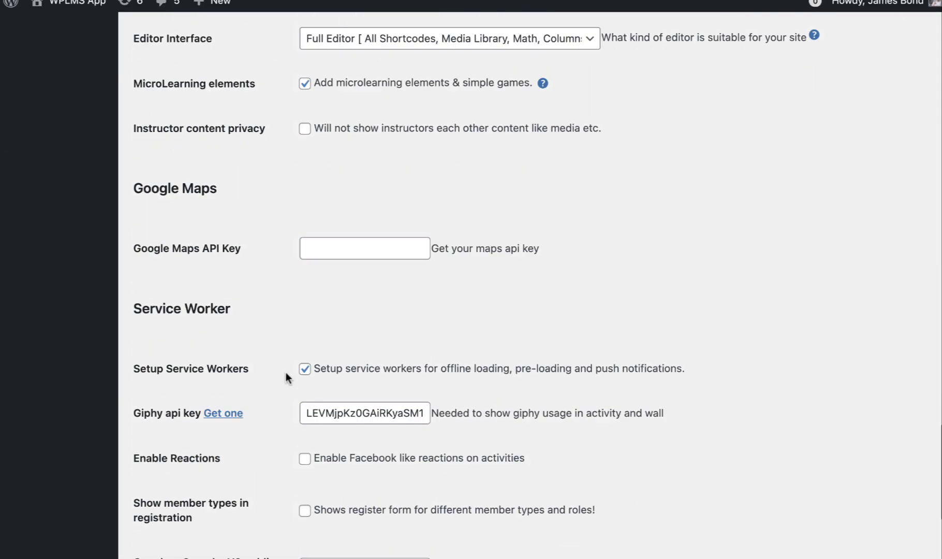
{"action": "scroll", "coordinate": [287, 377], "scroll_direction": "up", "scroll_amount": 3}
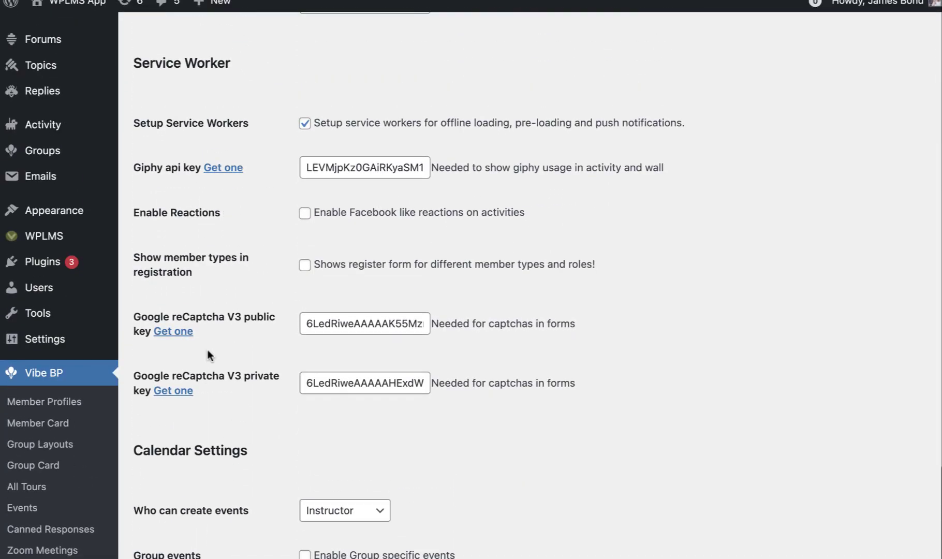
{"action": "key", "text": "super+f"}
{"action": "type", "text": "wall"}
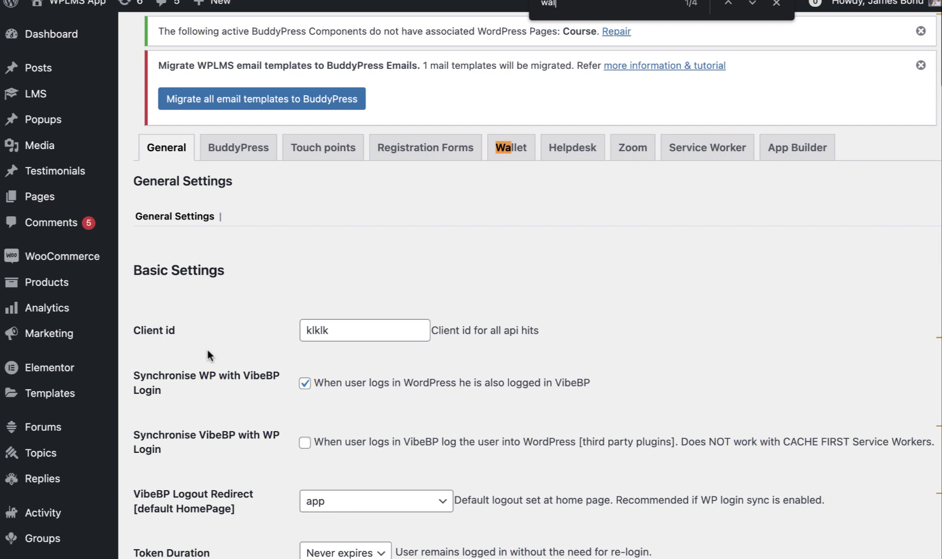
{"action": "type", "text": "et"}
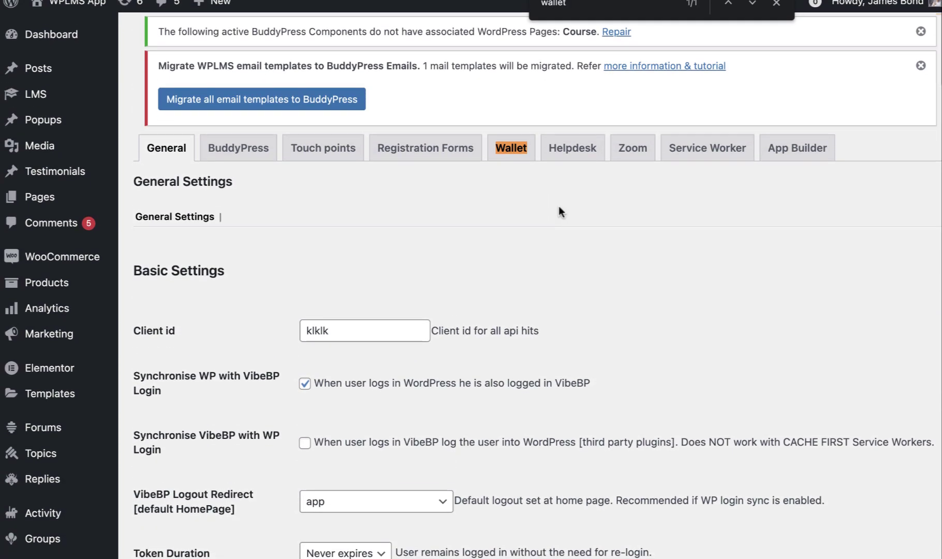
{"action": "left_click", "coordinate": [519, 150]}
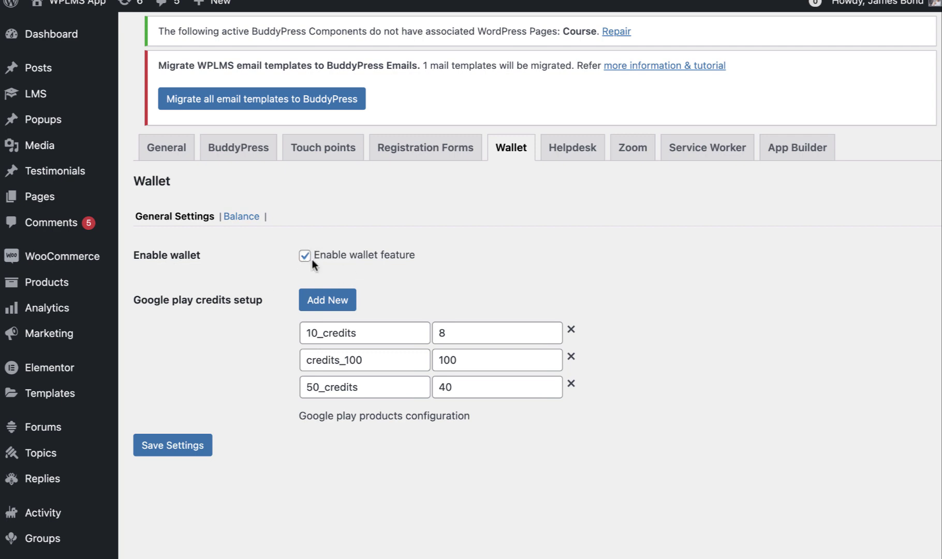
Add a new empty row under Google play credits setup, next to 10_credits giving 8 credits.
{"action": "left_click_drag", "start_coordinate": [141, 302], "coordinate": [256, 305]}
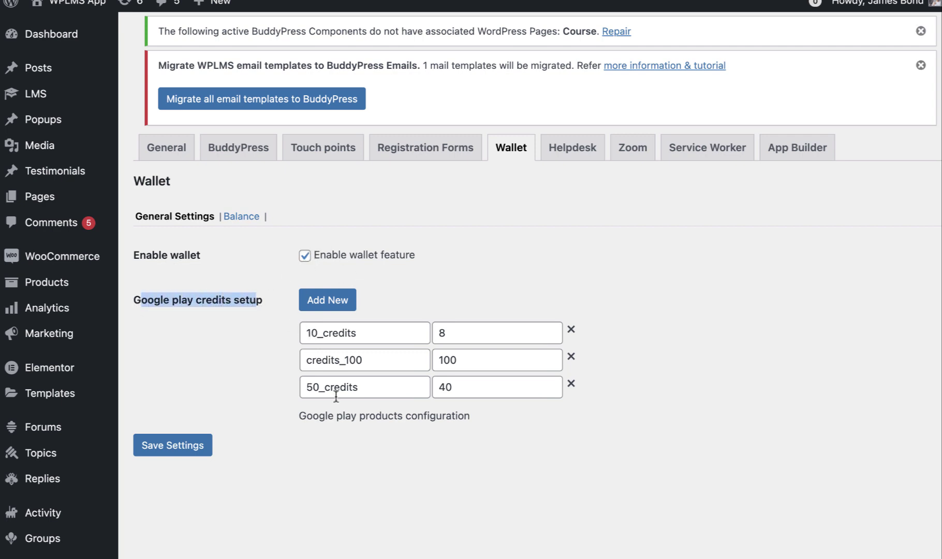
{"action": "left_click", "coordinate": [348, 433]}
{"action": "left_click_drag", "start_coordinate": [306, 334], "coordinate": [364, 335]}
{"action": "left_click", "coordinate": [339, 302]}
{"action": "left_click", "coordinate": [328, 414]}
{"action": "left_click", "coordinate": [461, 417]}
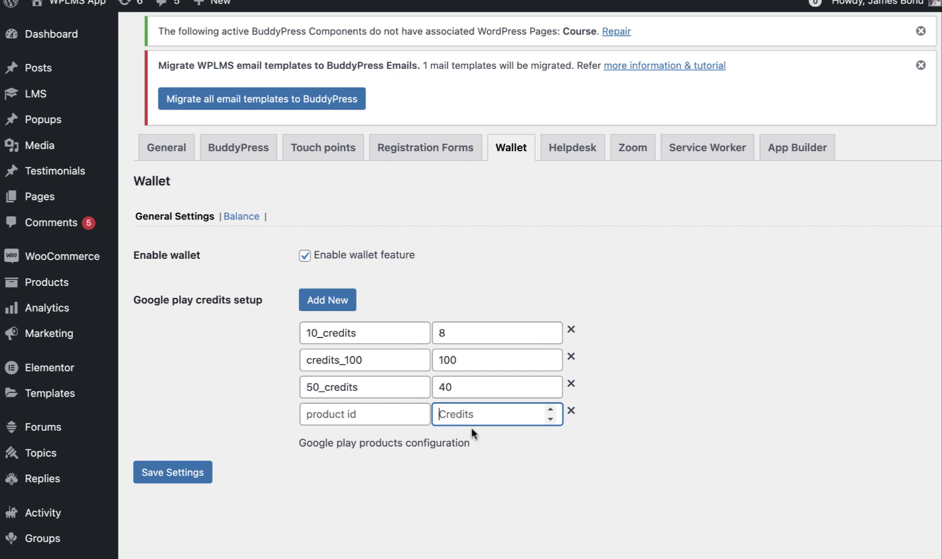
{"action": "double_click", "coordinate": [444, 336]}
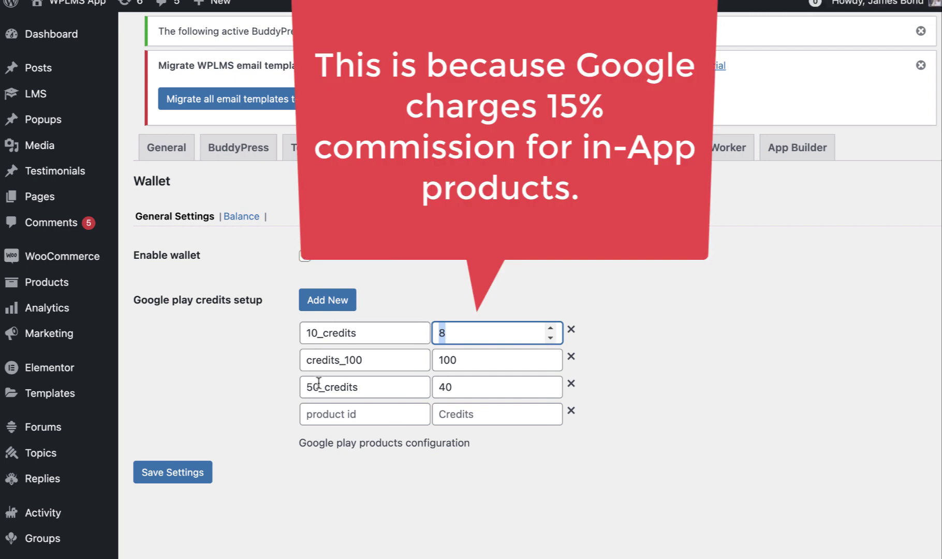
{"action": "left_click_drag", "start_coordinate": [308, 333], "coordinate": [357, 331]}
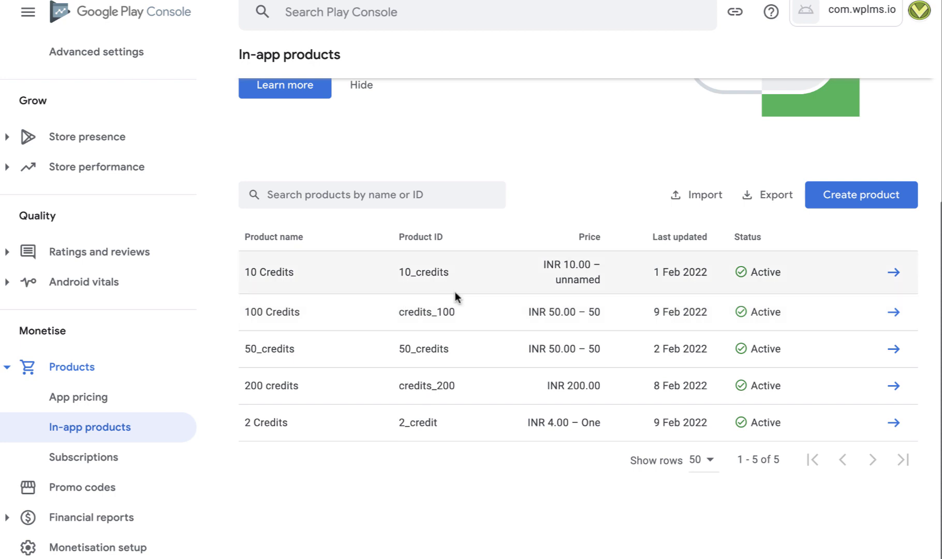
Start a new in-app product, then go to managing pricing templates.
{"action": "left_click", "coordinate": [878, 195]}
{"action": "left_click", "coordinate": [509, 208]}
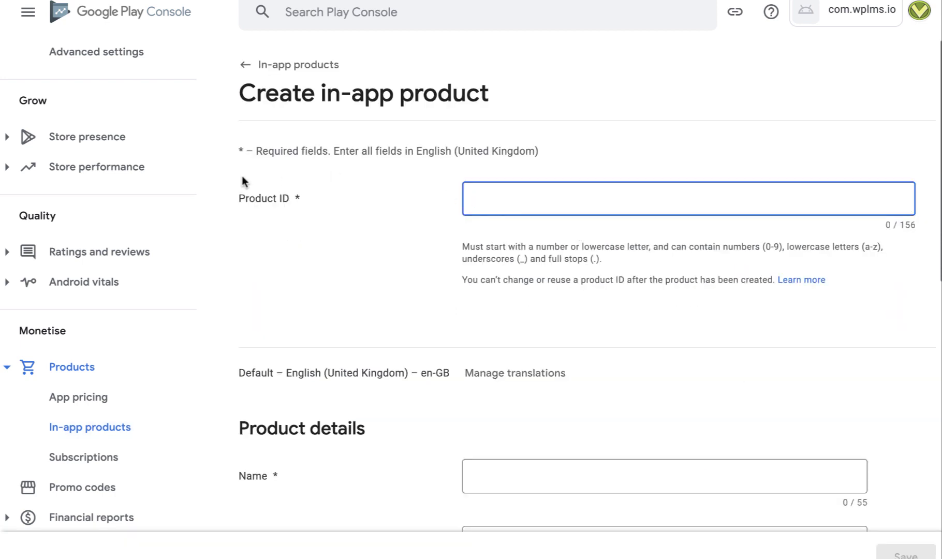
{"action": "left_click_drag", "start_coordinate": [241, 198], "coordinate": [306, 199]}
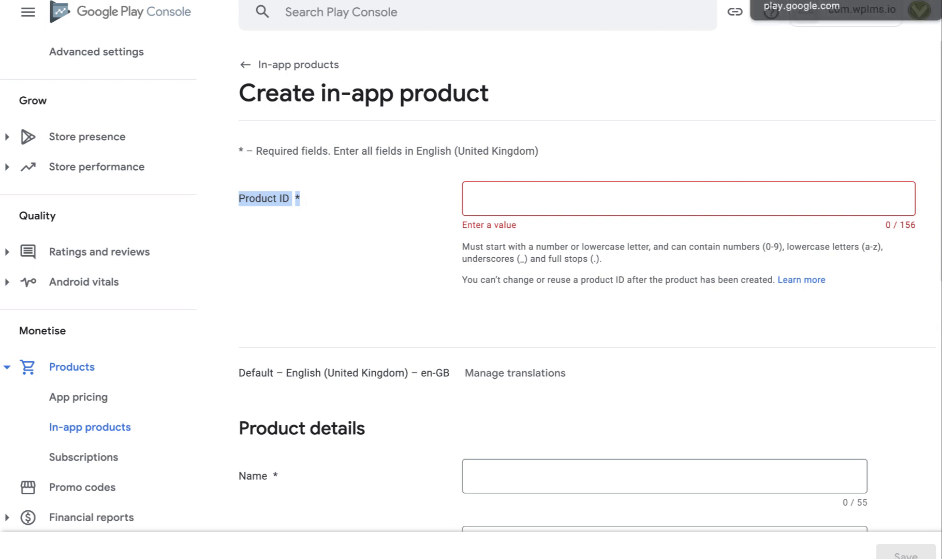
{"action": "scroll", "coordinate": [611, 231], "scroll_direction": "down", "scroll_amount": 7}
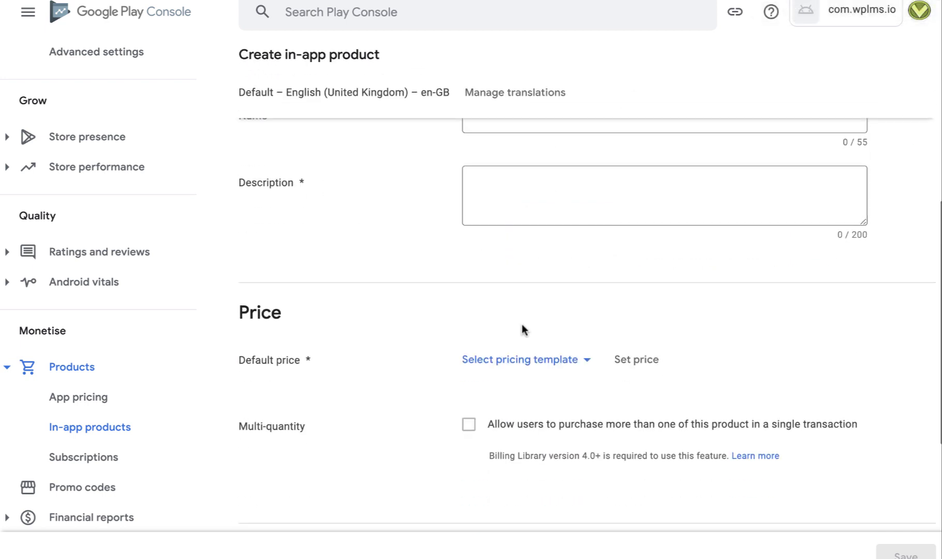
{"action": "scroll", "coordinate": [521, 324], "scroll_direction": "down", "scroll_amount": 4}
{"action": "left_click", "coordinate": [585, 158]}
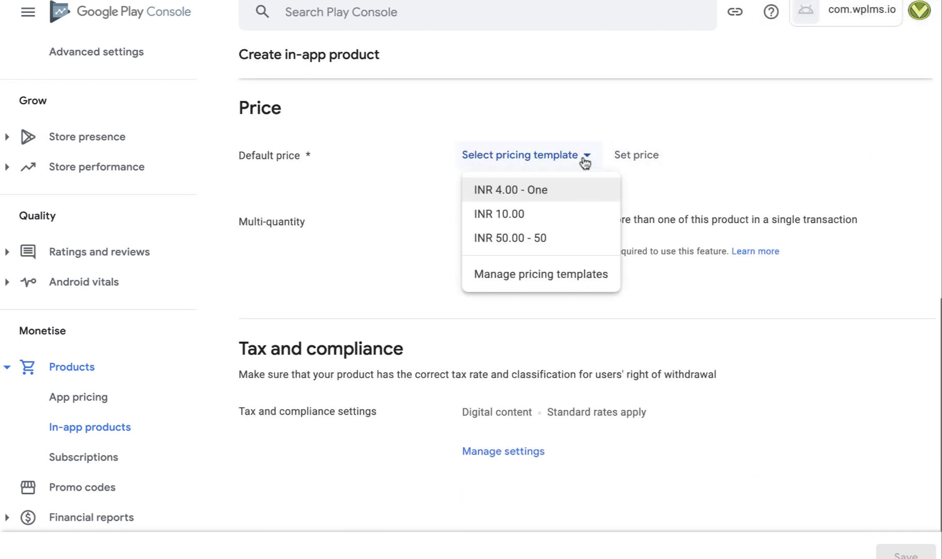
{"action": "left_click", "coordinate": [523, 273]}
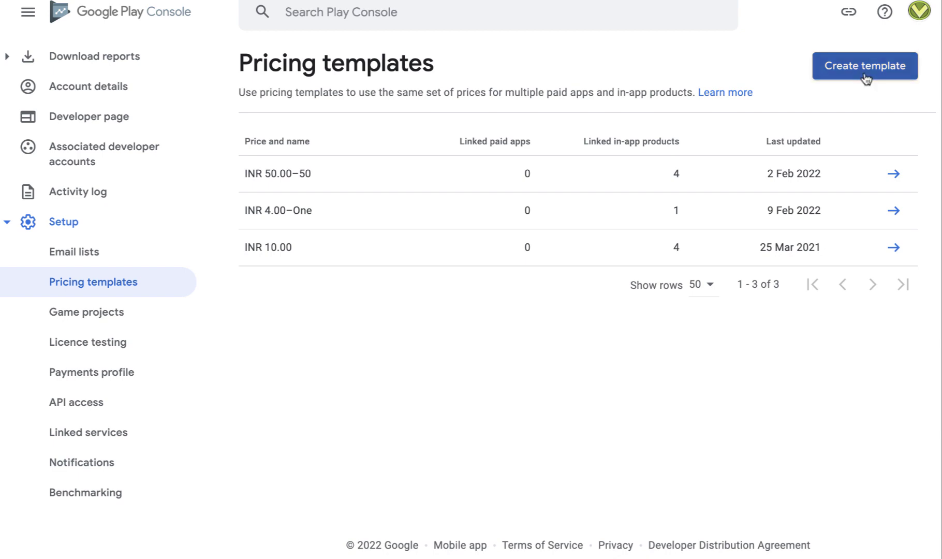
Create and save an INR 65.00 pricing template named 65_credits.
{"action": "left_click", "coordinate": [866, 78]}
{"action": "left_click", "coordinate": [576, 291]}
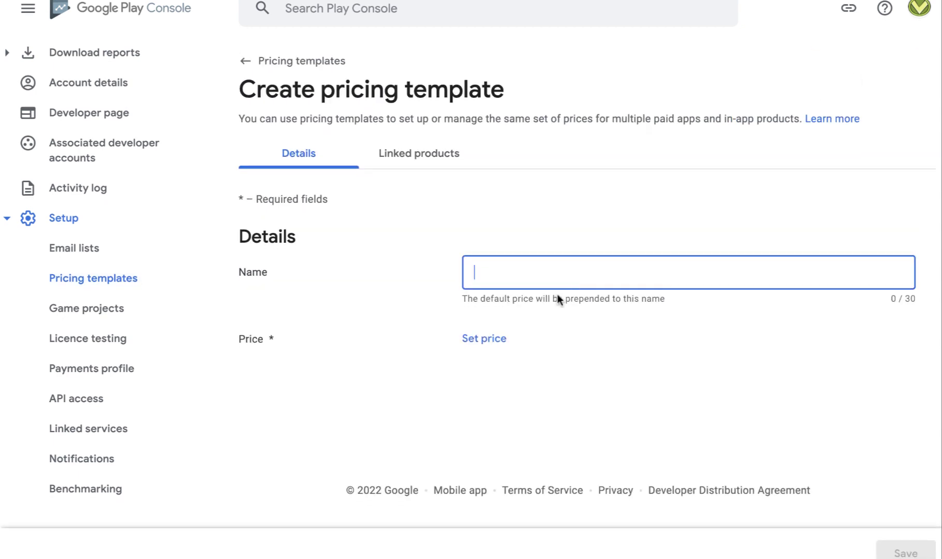
{"action": "left_click", "coordinate": [481, 341]}
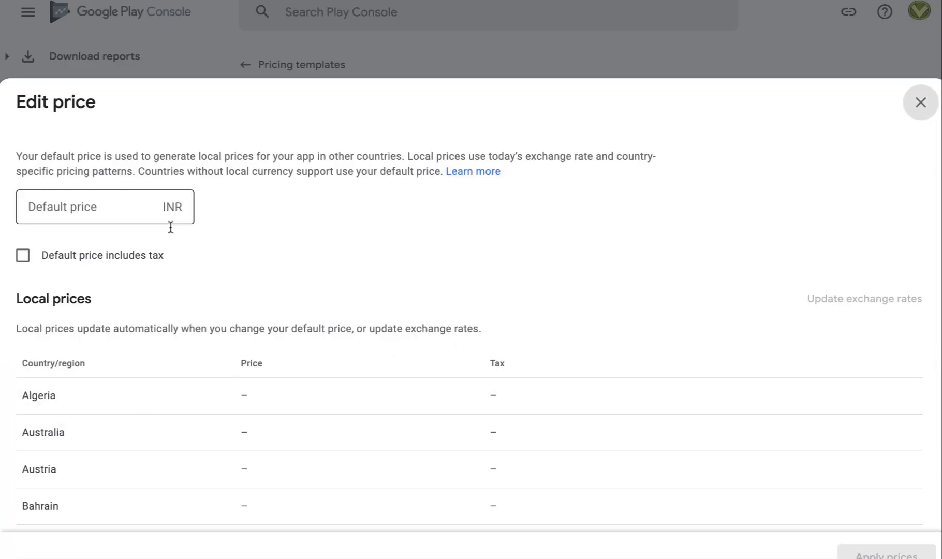
{"action": "left_click", "coordinate": [76, 193]}
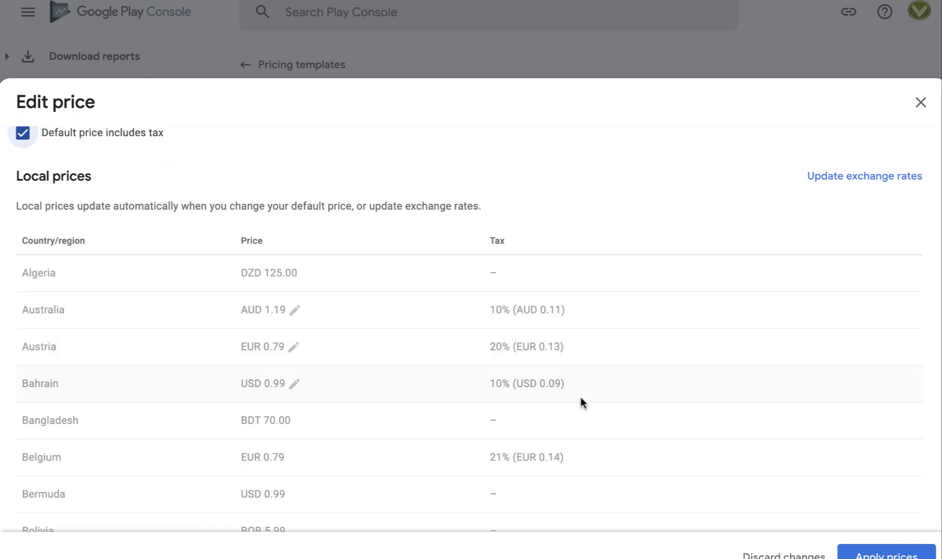
{"action": "scroll", "coordinate": [581, 402], "scroll_direction": "down", "scroll_amount": 2}
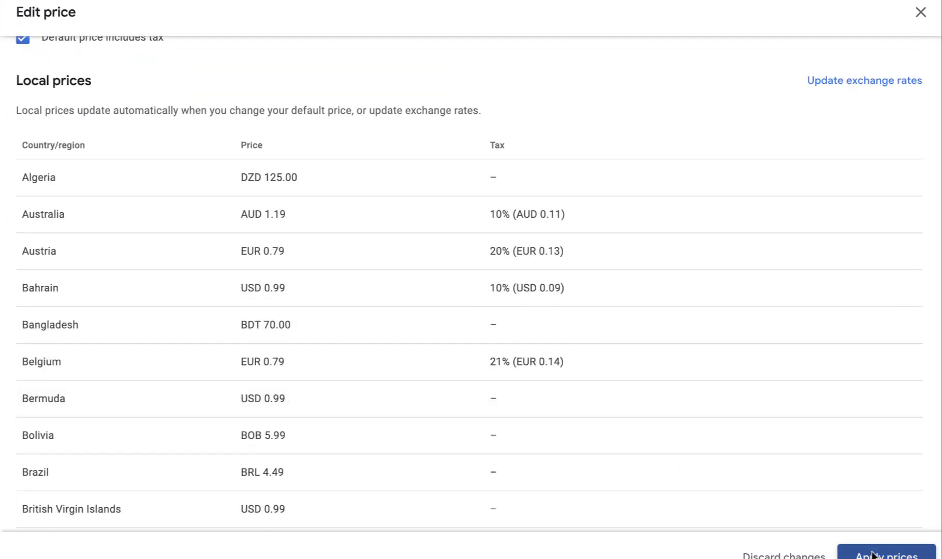
{"action": "left_click", "coordinate": [874, 555]}
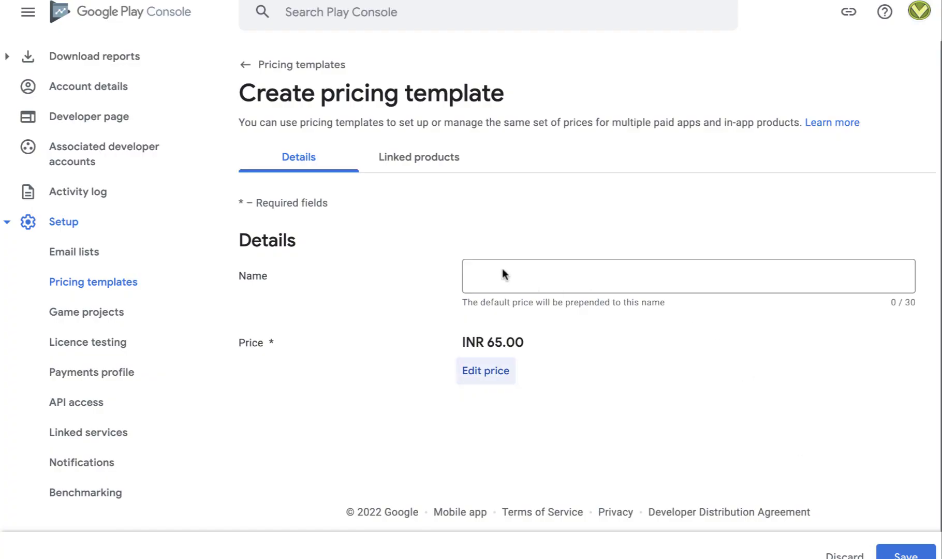
{"action": "left_click", "coordinate": [486, 275]}
{"action": "type", "text": "65_cred"}
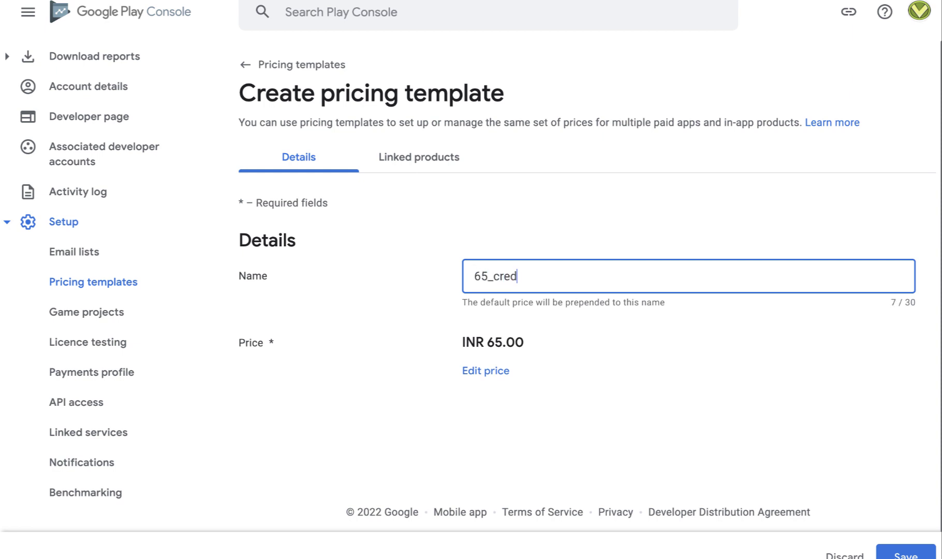
{"action": "type", "text": "its"}
{"action": "left_click", "coordinate": [914, 554]}
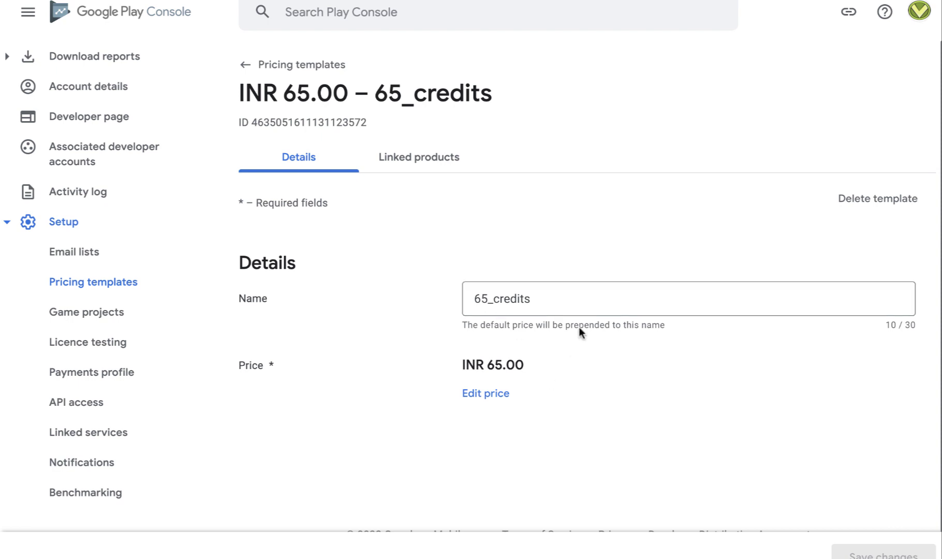
Return to the pricing templates list and then the All apps list.
{"action": "left_click", "coordinate": [236, 65]}
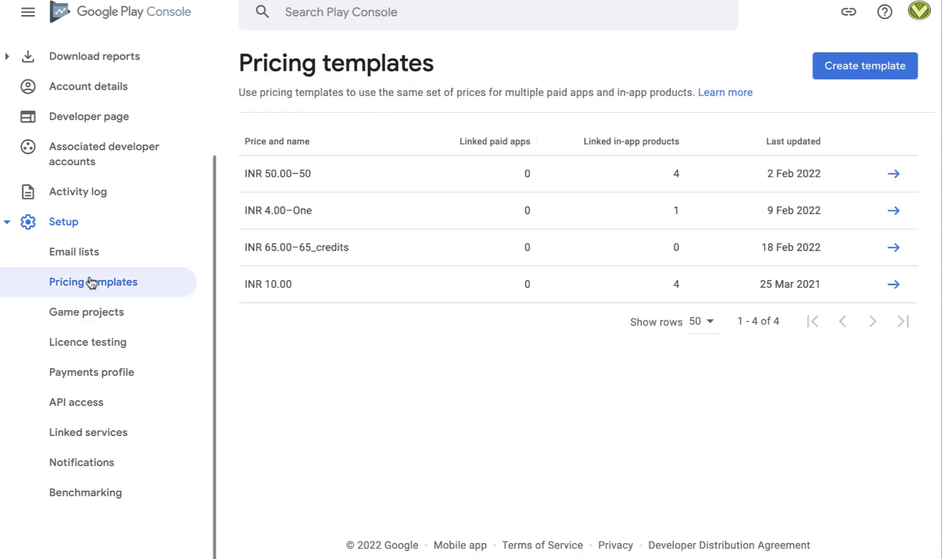
{"action": "scroll", "coordinate": [91, 282], "scroll_direction": "up", "scroll_amount": 3}
{"action": "left_click", "coordinate": [69, 57]}
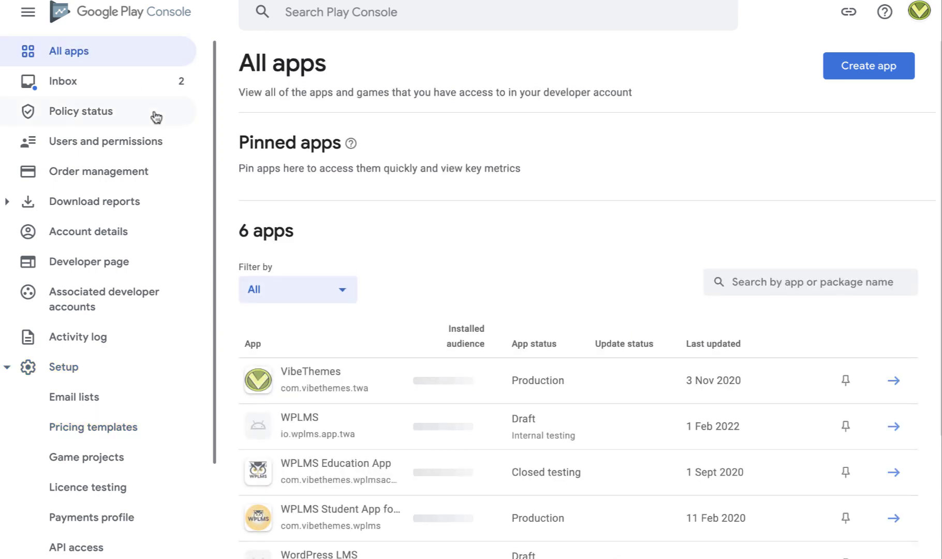
Start creating a new in-app product for the com.wplms.io app.
{"action": "scroll", "coordinate": [326, 311], "scroll_direction": "down", "scroll_amount": 4}
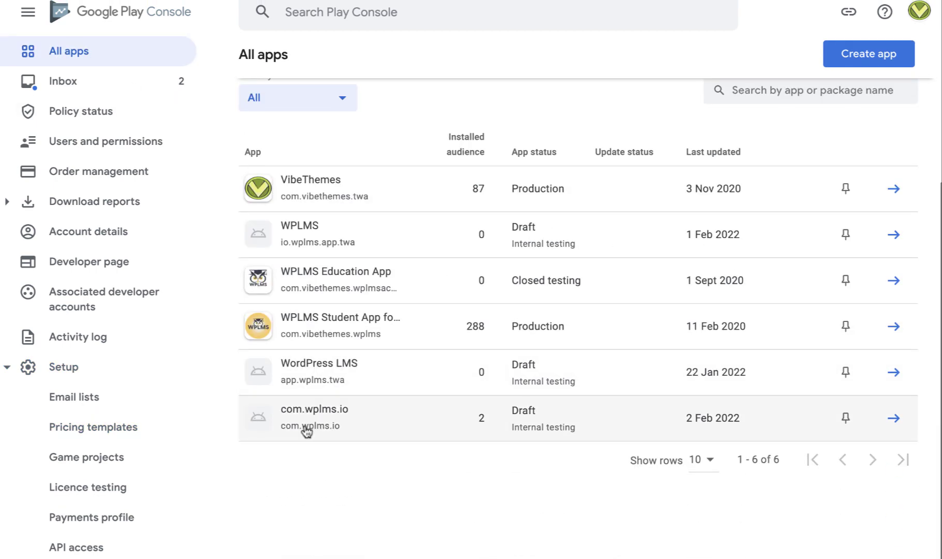
{"action": "left_click", "coordinate": [307, 429]}
{"action": "scroll", "coordinate": [85, 337], "scroll_direction": "down", "scroll_amount": 10}
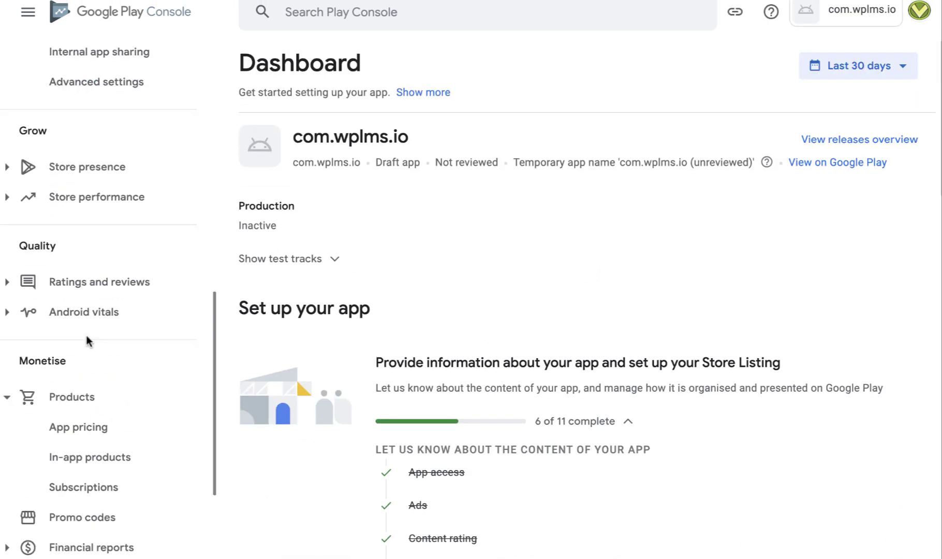
{"action": "left_click", "coordinate": [78, 458]}
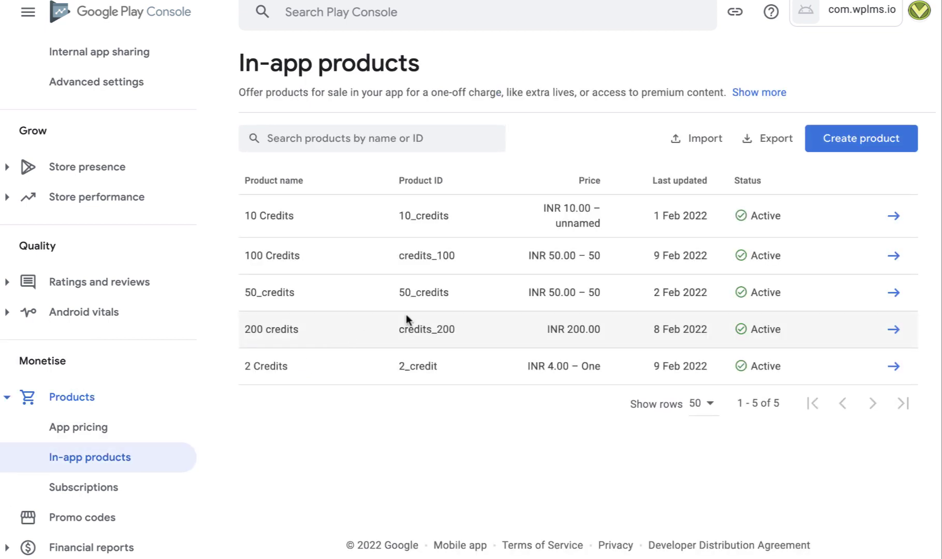
{"action": "left_click", "coordinate": [838, 139]}
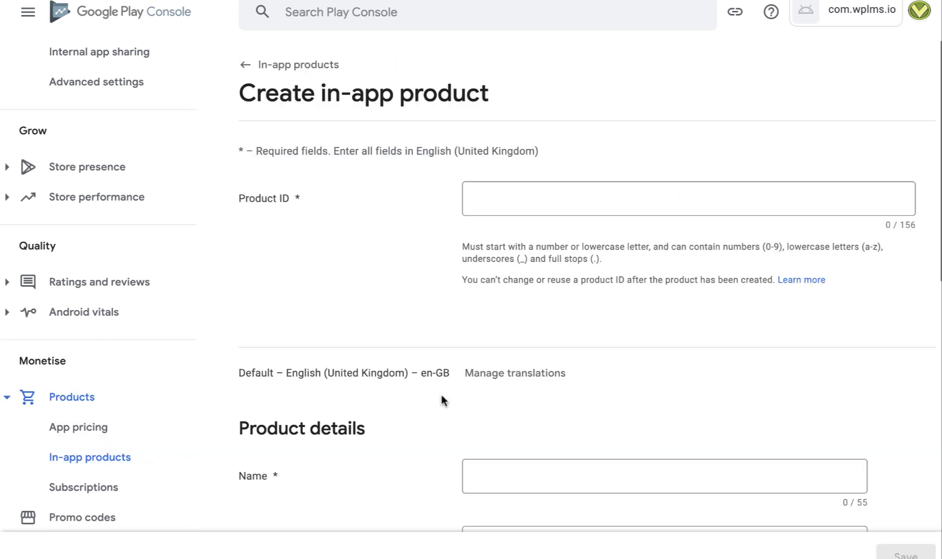
Enter the product ID 65_credits.
{"action": "left_click", "coordinate": [498, 208]}
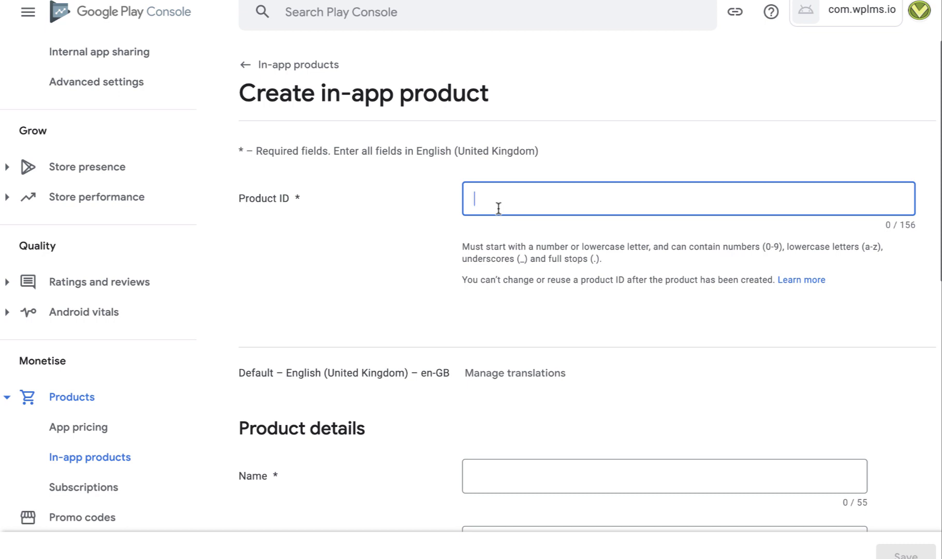
{"action": "type", "text": "50 credits"}
{"action": "scroll", "coordinate": [526, 255], "scroll_direction": "down", "scroll_amount": 4}
{"action": "scroll", "coordinate": [530, 284], "scroll_direction": "up", "scroll_amount": 4}
{"action": "left_click", "coordinate": [493, 202]}
{"action": "key", "text": "BackSpace"}
{"action": "type", "text": "_"}
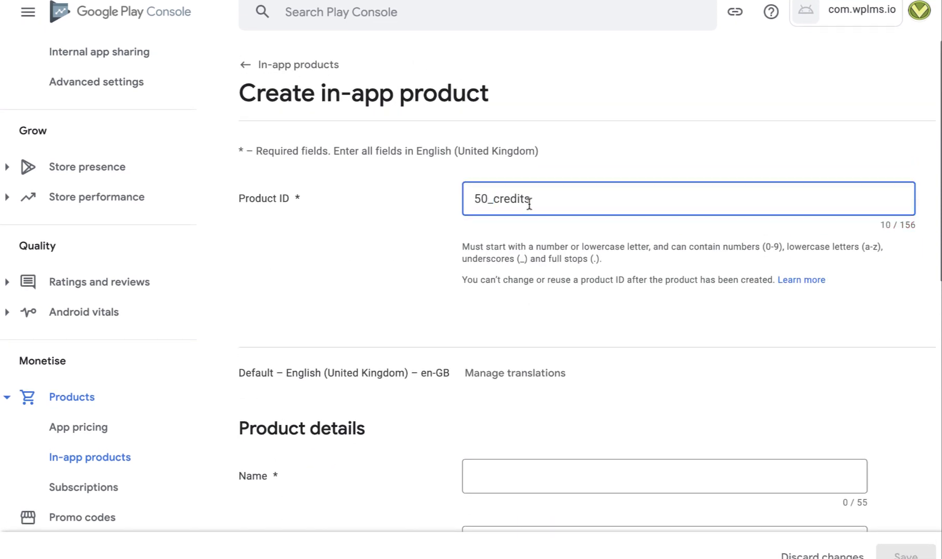
{"action": "left_click", "coordinate": [488, 198]}
{"action": "key", "text": "BackSpace"}
{"action": "left_click", "coordinate": [474, 199]}
{"action": "type", "text": "6"}
{"action": "key", "text": "ctrl+a"}
{"action": "key", "text": "ctrl+c"}
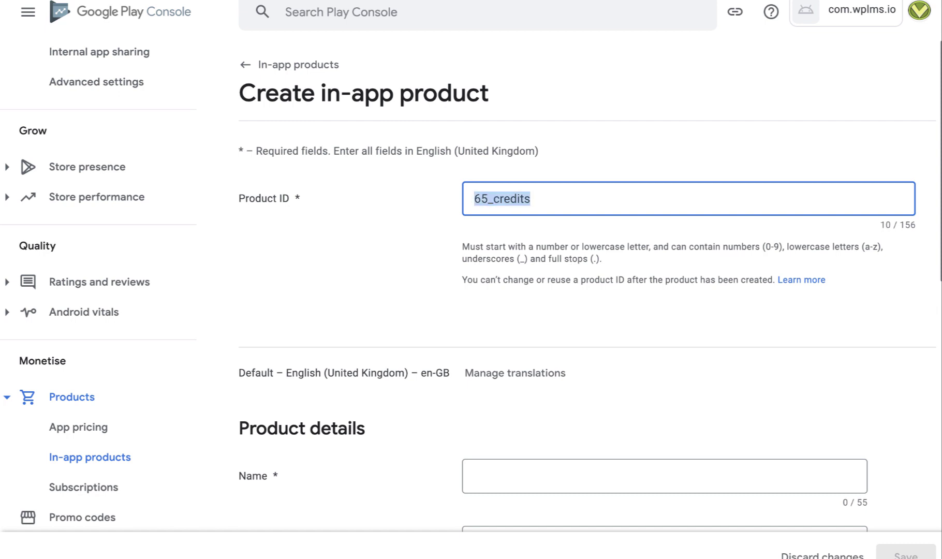
{"action": "scroll", "coordinate": [539, 185], "scroll_direction": "down", "scroll_amount": 7}
{"action": "scroll", "coordinate": [505, 139], "scroll_direction": "up", "scroll_amount": 5}
Name the product '65 credits' with description 'Add 65 credits to your account'.
{"action": "left_click", "coordinate": [498, 342]}
{"action": "type", "text": "Add 65 credits to your account"}
{"action": "left_click", "coordinate": [536, 425]}
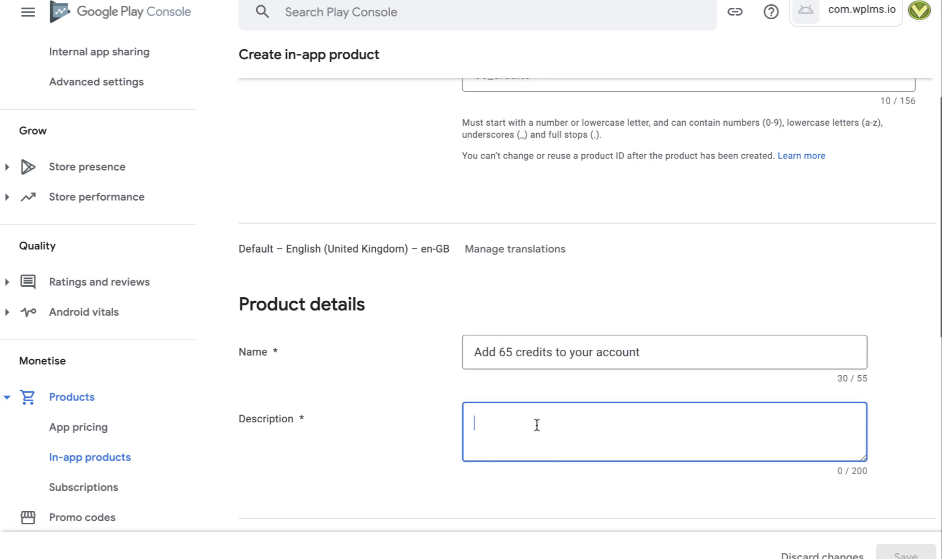
{"action": "key", "text": "BackSpace"}
{"action": "key", "text": "Return"}
{"action": "key", "text": "ctrl+v"}
{"action": "left_click", "coordinate": [654, 346]}
{"action": "left_click_drag", "start_coordinate": [655, 345], "coordinate": [391, 357]}
{"action": "key", "text": "ctrl+c"}
{"action": "left_click", "coordinate": [508, 414]}
{"action": "key", "text": "ctrl+v"}
{"action": "key", "text": "BackSpace"}
{"action": "left_click_drag", "start_coordinate": [527, 350], "coordinate": [665, 349]}
{"action": "key", "text": "BackSpace"}
{"action": "left_click_drag", "start_coordinate": [539, 441], "coordinate": [380, 440]}
{"action": "key", "text": "BackSpace"}
{"action": "scroll", "coordinate": [669, 290], "scroll_direction": "down", "scroll_amount": 4}
Apply the INR 65.00 - 65_credits pricing template, allow multi-quantity, and save the product.
{"action": "left_click", "coordinate": [580, 369]}
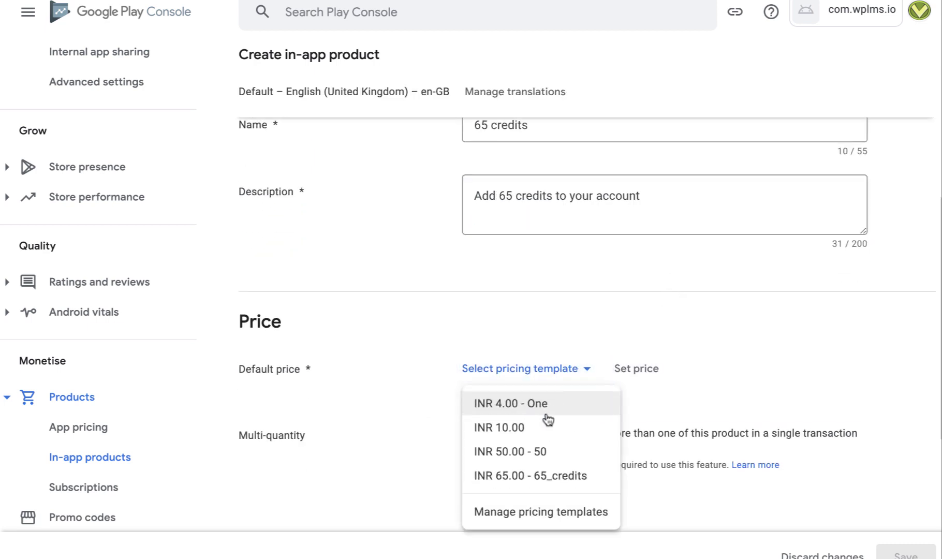
{"action": "left_click", "coordinate": [523, 476]}
{"action": "scroll", "coordinate": [448, 433], "scroll_direction": "down", "scroll_amount": 2}
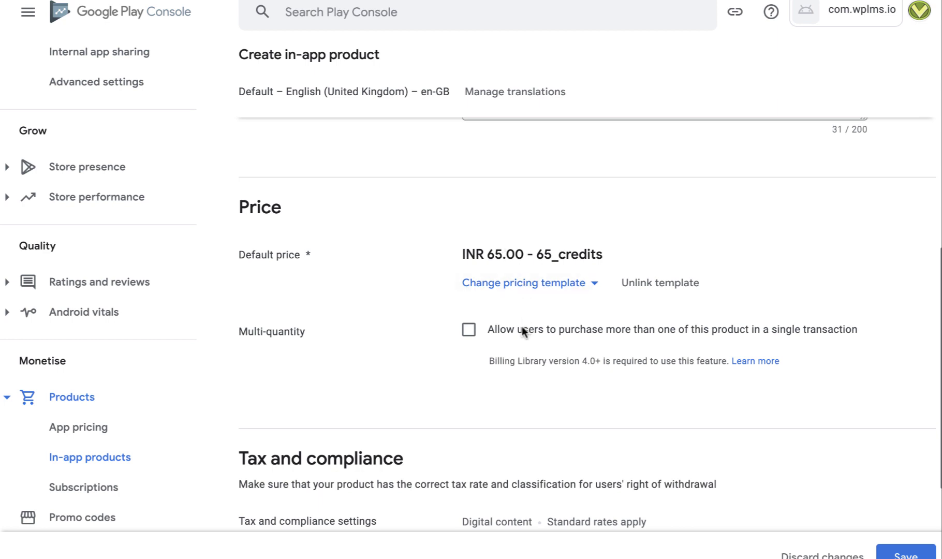
{"action": "left_click", "coordinate": [472, 334]}
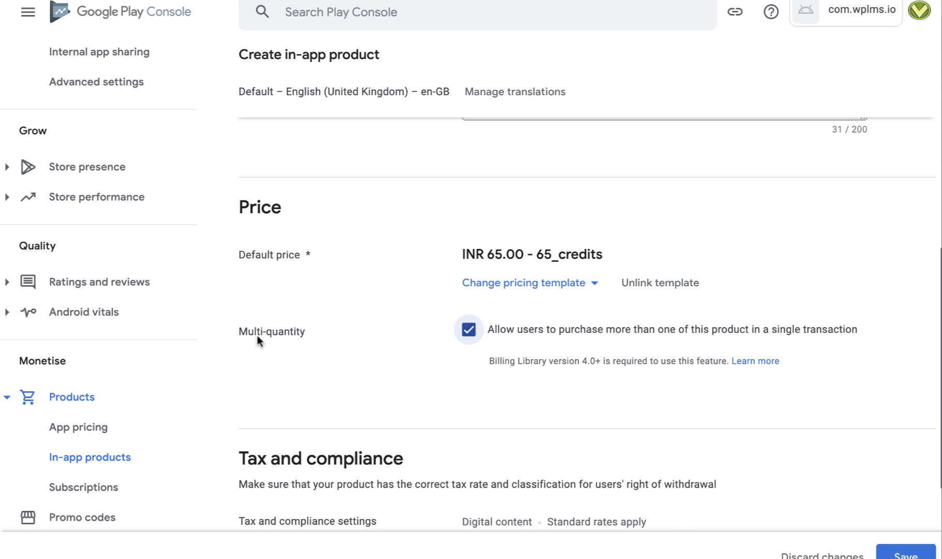
{"action": "scroll", "coordinate": [605, 503], "scroll_direction": "down", "scroll_amount": 3}
{"action": "left_click", "coordinate": [886, 554]}
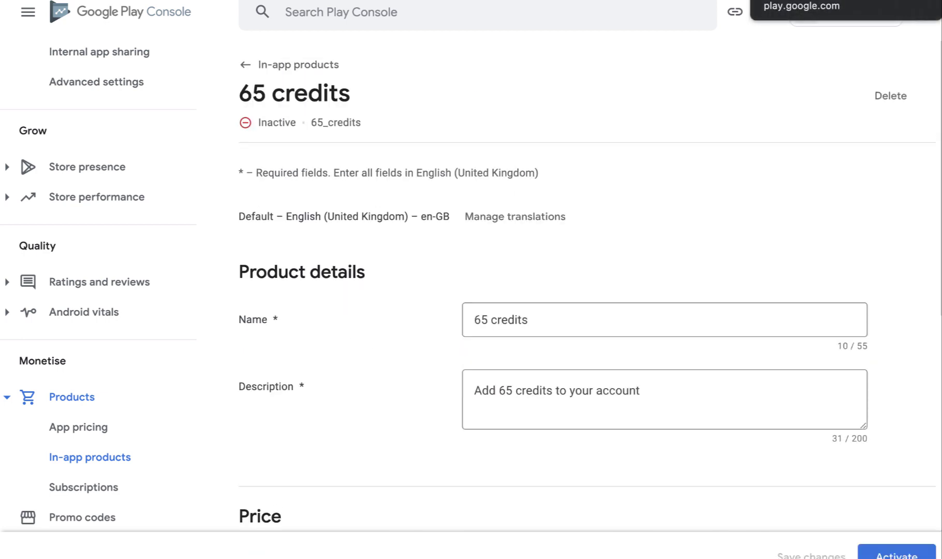
Activate the 65 credits product and copy its product ID 65_credits.
{"action": "scroll", "coordinate": [741, 247], "scroll_direction": "down", "scroll_amount": 5}
{"action": "left_click", "coordinate": [895, 553]}
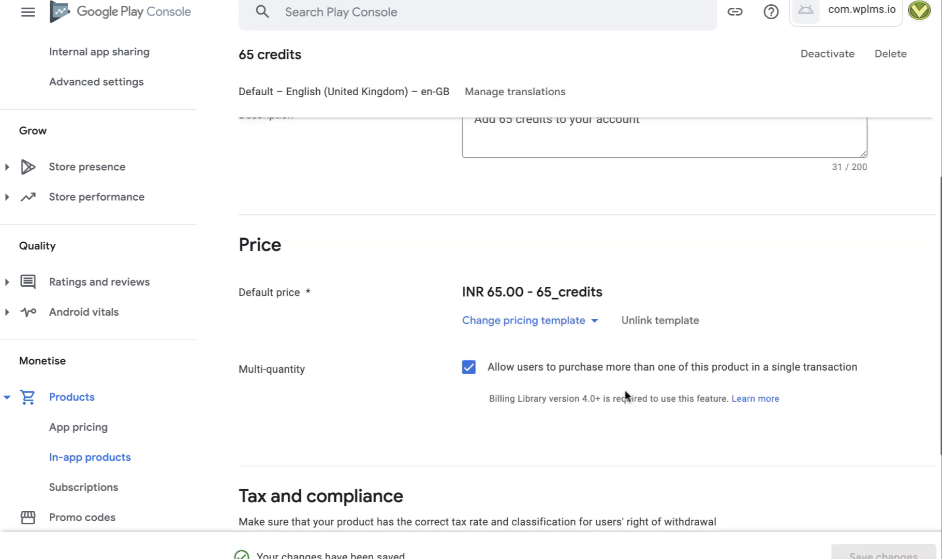
{"action": "scroll", "coordinate": [625, 390], "scroll_direction": "up", "scroll_amount": 5}
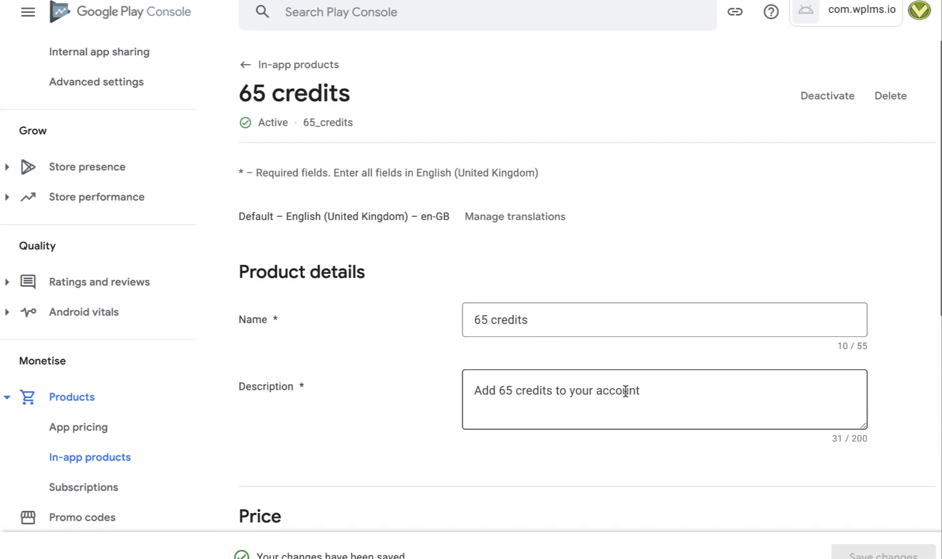
{"action": "double_click", "coordinate": [328, 123]}
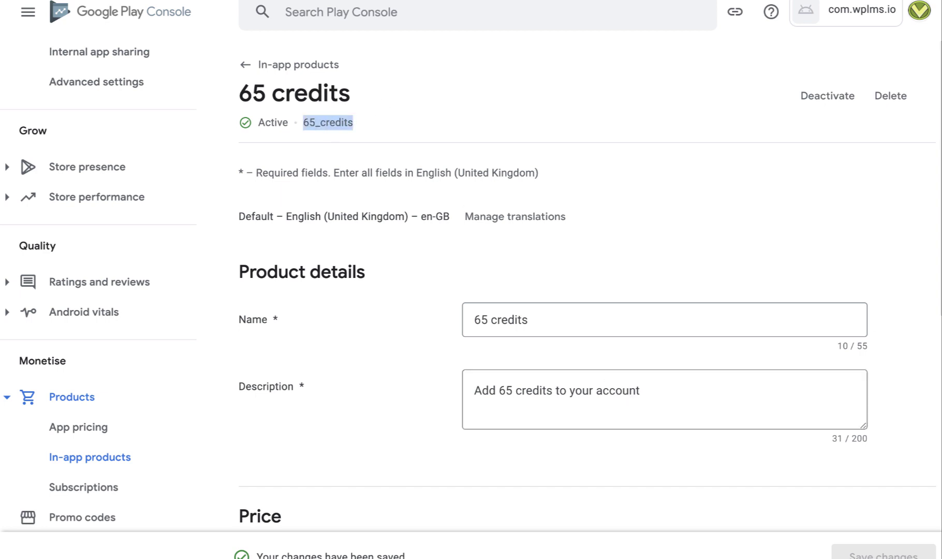
{"action": "key", "text": "alt+Tab"}
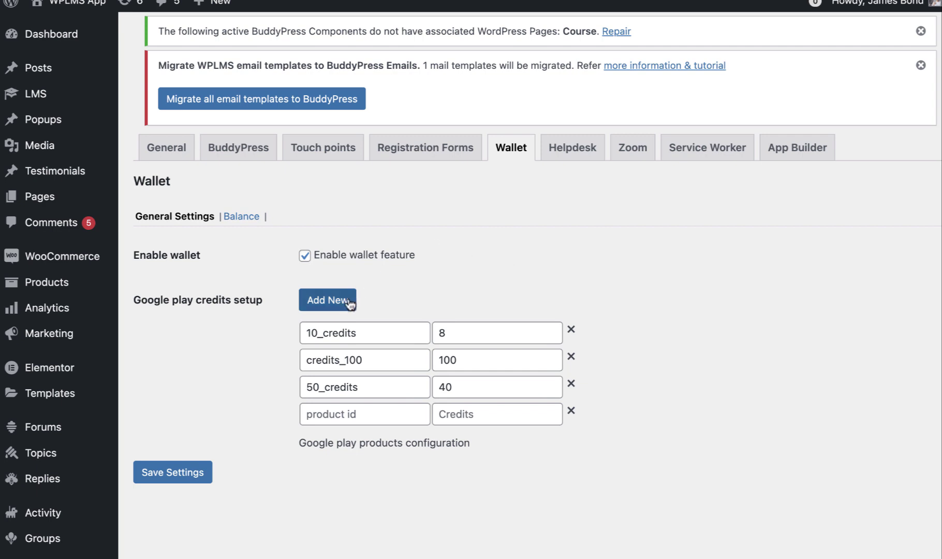
Add a fourth Google Play row mapping 65_credits to 60 credits and save the wallet settings.
{"action": "left_click", "coordinate": [350, 303]}
{"action": "left_click", "coordinate": [370, 441]}
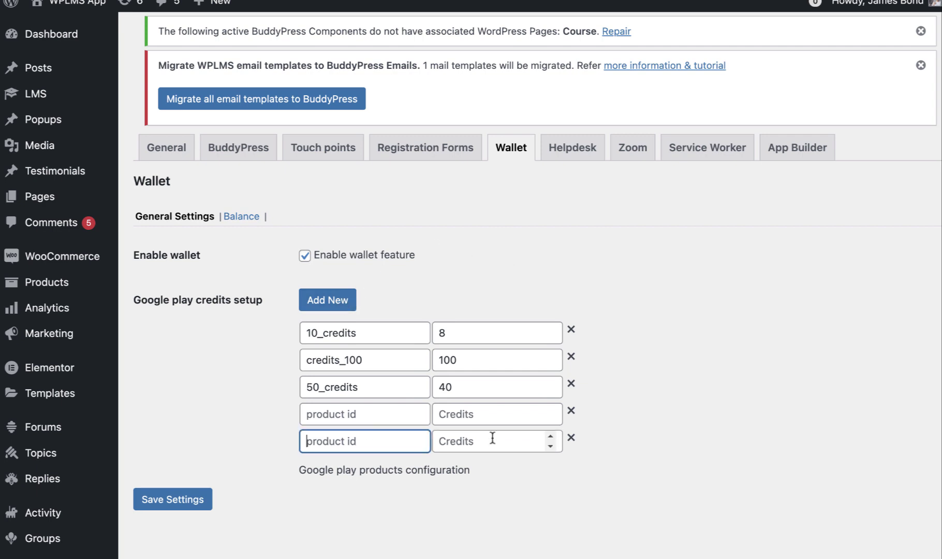
{"action": "left_click", "coordinate": [571, 438]}
{"action": "left_click", "coordinate": [383, 421]}
{"action": "key", "text": "ctrl+v"}
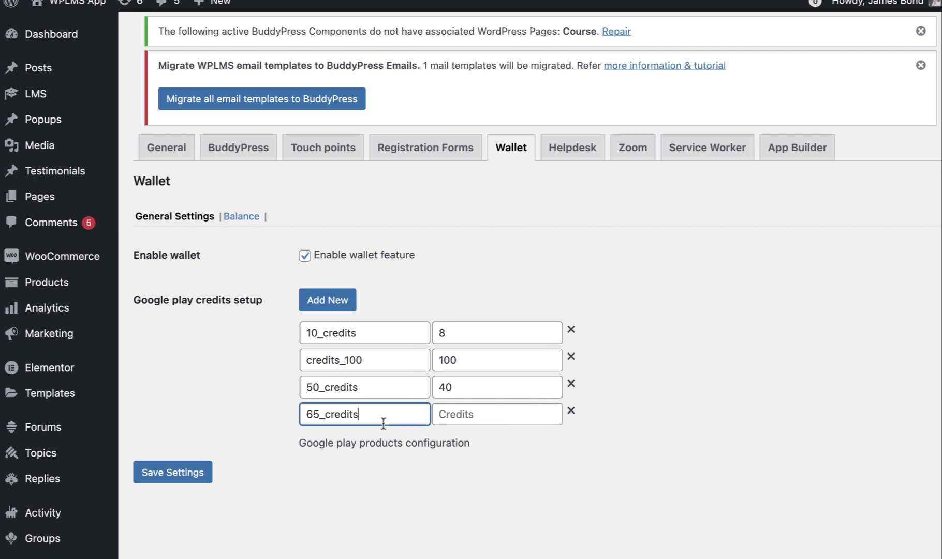
{"action": "left_click", "coordinate": [476, 416]}
{"action": "type", "text": "60"}
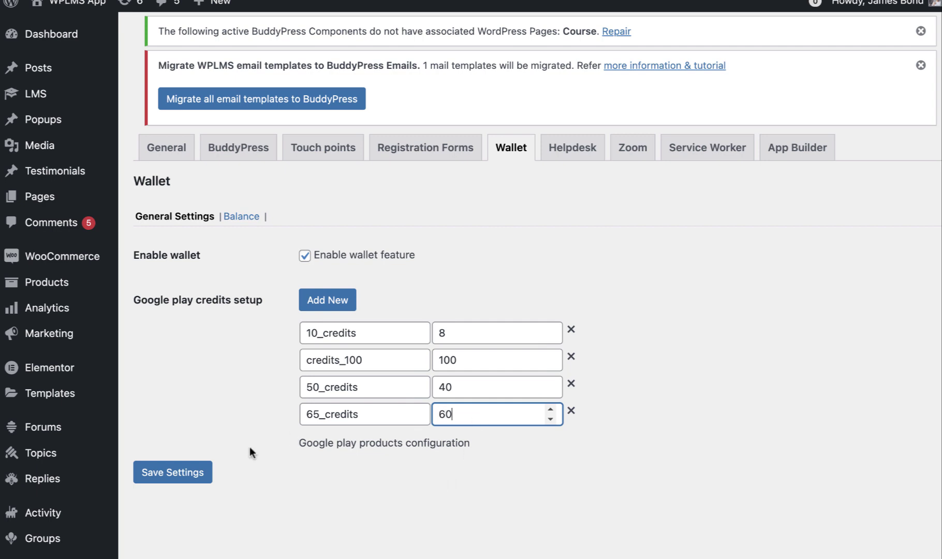
{"action": "left_click", "coordinate": [203, 473]}
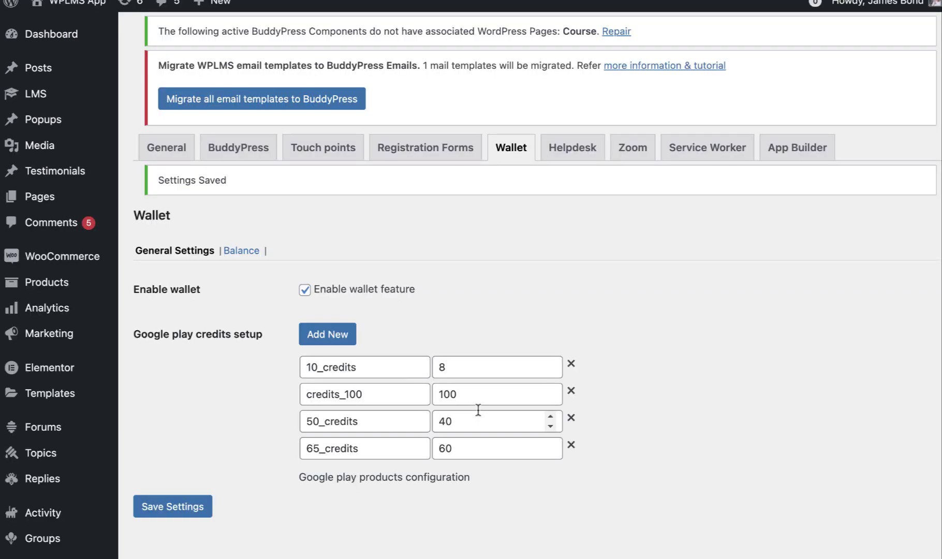
{"action": "scroll", "coordinate": [479, 448], "scroll_direction": "down", "scroll_amount": 2}
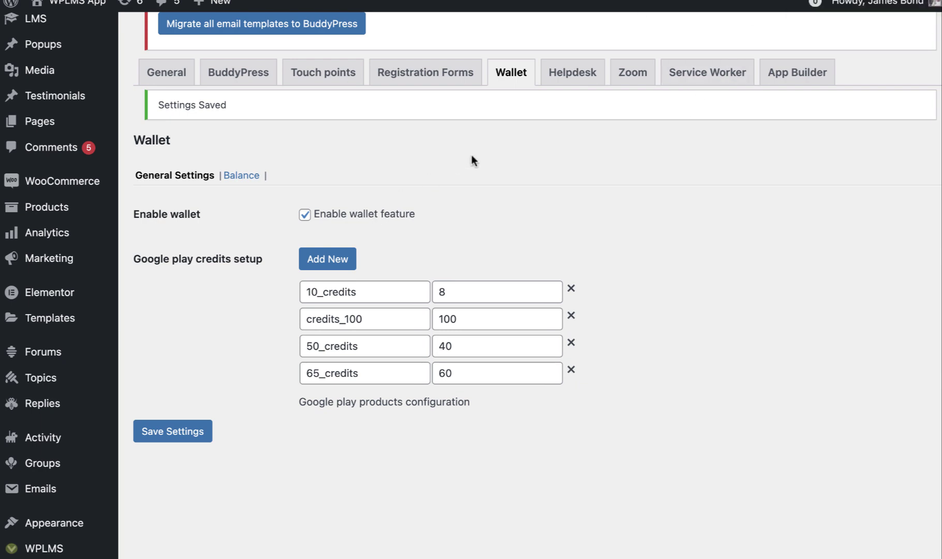
Open the wallet Balance list and locate the account holding 1038 credits.
{"action": "left_click", "coordinate": [241, 177]}
{"action": "scroll", "coordinate": [260, 259], "scroll_direction": "down", "scroll_amount": 3}
{"action": "scroll", "coordinate": [260, 257], "scroll_direction": "down", "scroll_amount": 15}
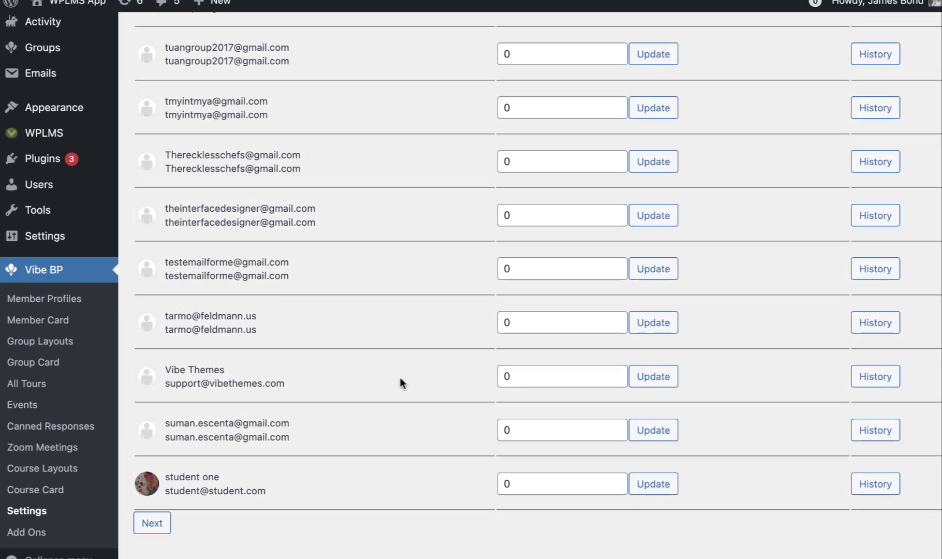
{"action": "scroll", "coordinate": [400, 381], "scroll_direction": "up", "scroll_amount": 15}
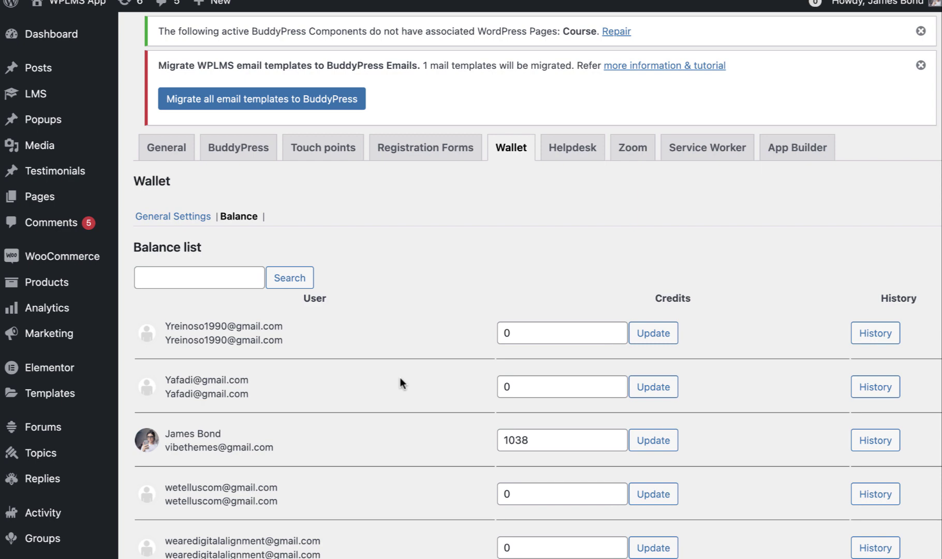
{"action": "scroll", "coordinate": [466, 363], "scroll_direction": "down", "scroll_amount": 5}
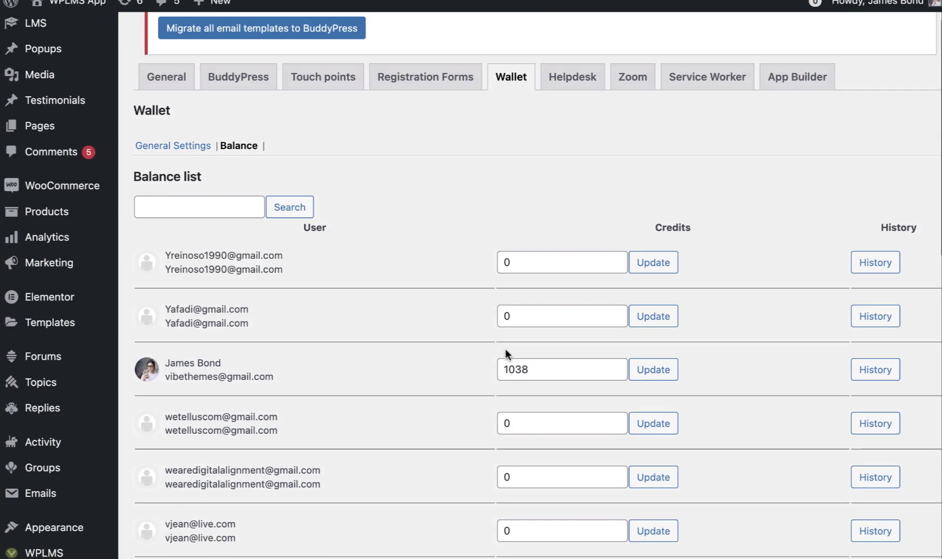
{"action": "left_click_drag", "start_coordinate": [570, 307], "coordinate": [465, 314]}
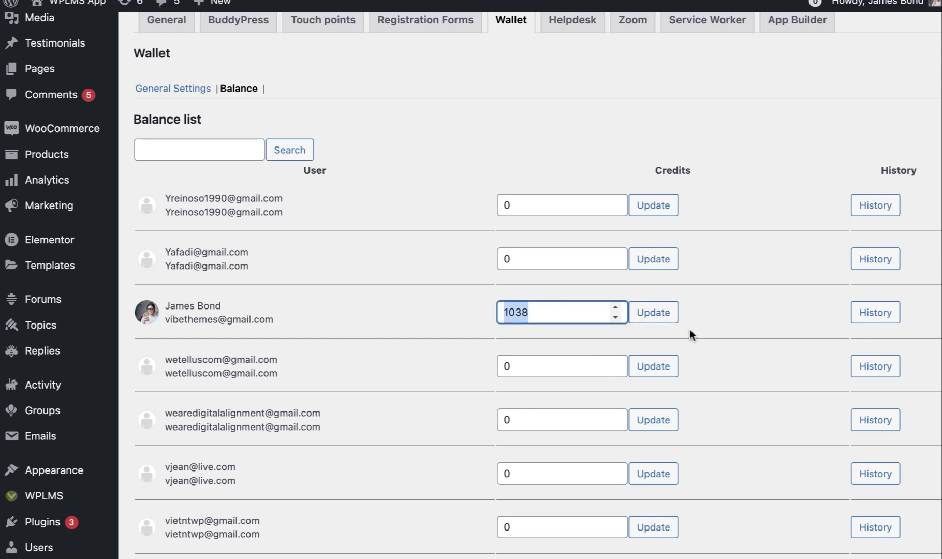
{"action": "scroll", "coordinate": [690, 330], "scroll_direction": "down", "scroll_amount": 8}
{"action": "scroll", "coordinate": [712, 322], "scroll_direction": "up", "scroll_amount": 6}
Open that admin account's credit transaction History.
{"action": "left_click", "coordinate": [875, 267]}
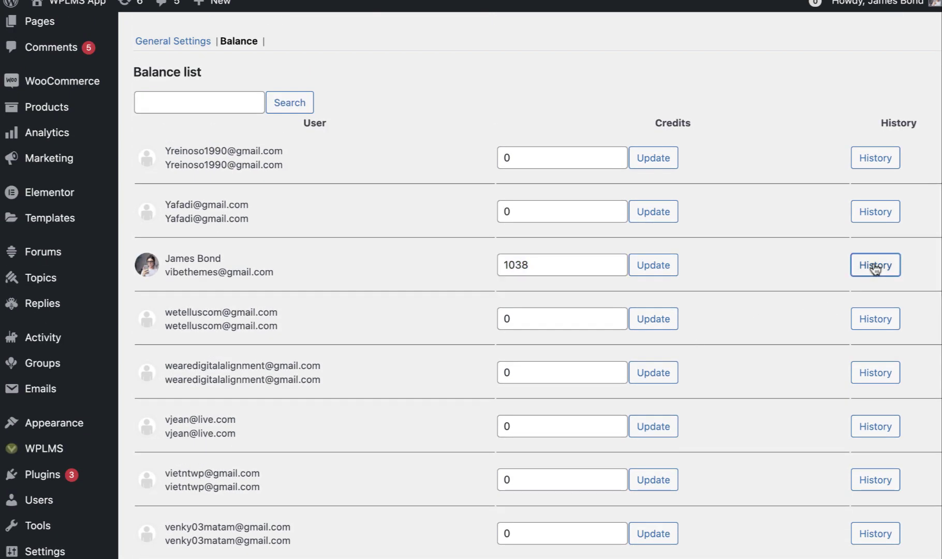
{"action": "scroll", "coordinate": [499, 238], "scroll_direction": "down", "scroll_amount": 10}
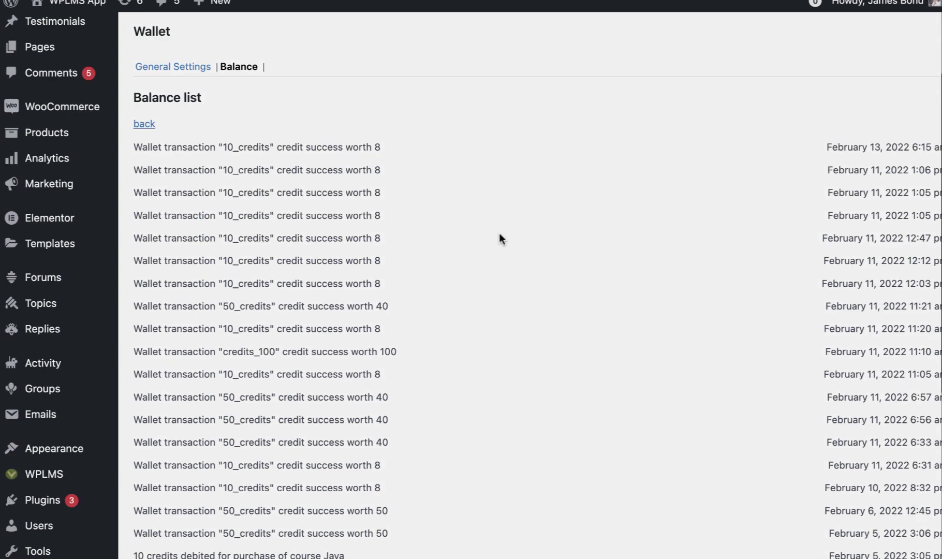
{"action": "scroll", "coordinate": [499, 238], "scroll_direction": "up", "scroll_amount": 10}
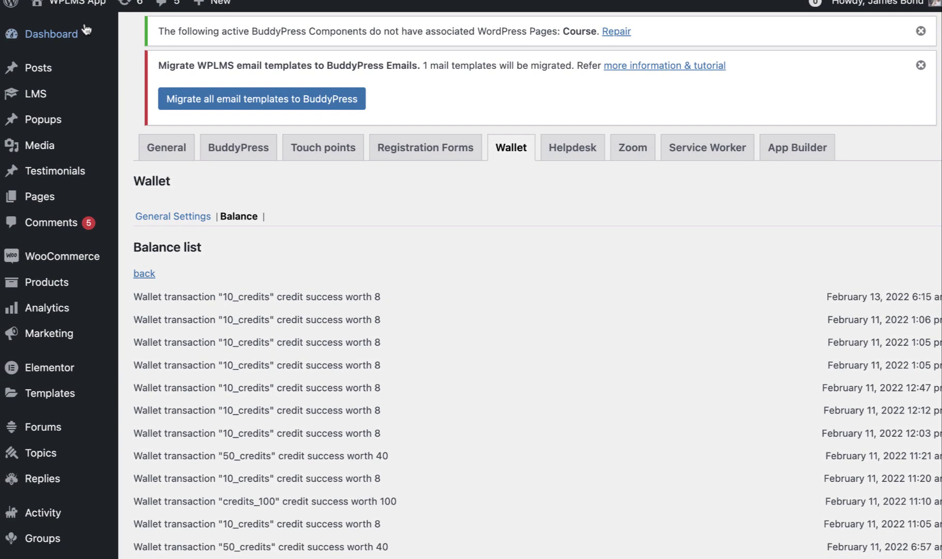
{"action": "right_click", "coordinate": [77, 26]}
{"action": "key", "text": "Escape"}
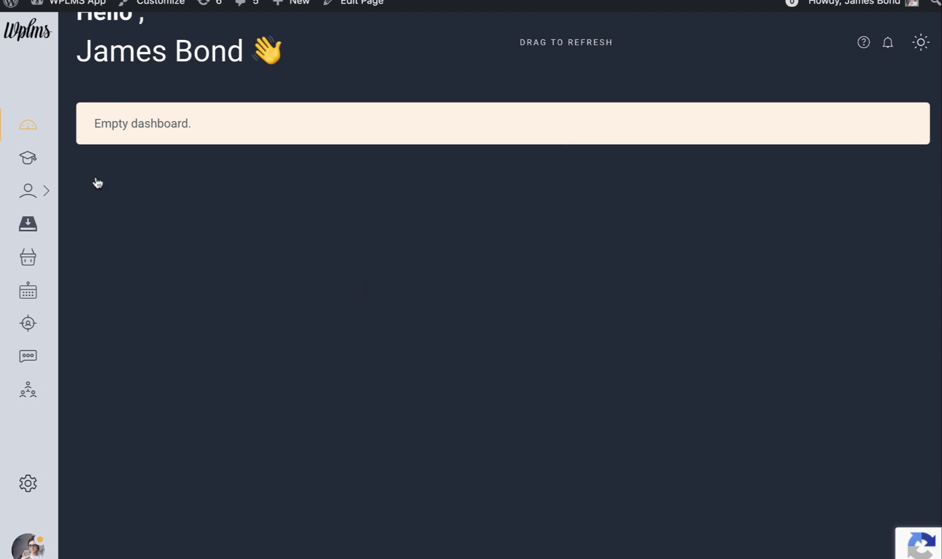
In Manage Courses, open the Software training reloaded course.
{"action": "left_click", "coordinate": [27, 160]}
{"action": "left_click", "coordinate": [146, 304]}
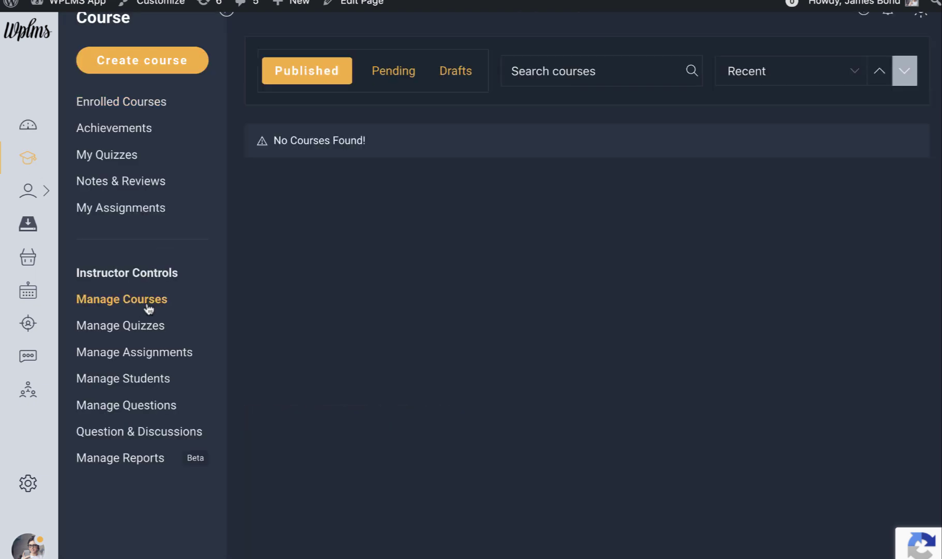
{"action": "left_click", "coordinate": [361, 223]}
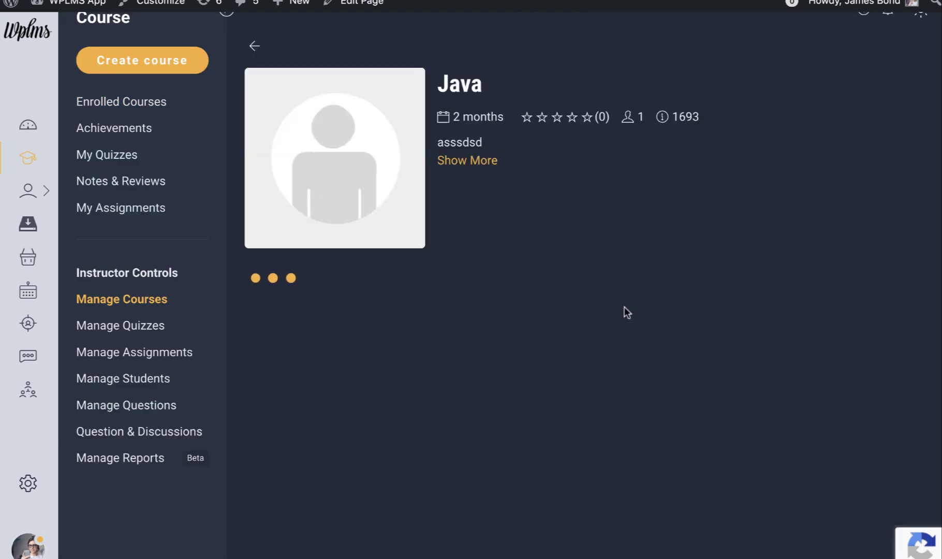
{"action": "left_click", "coordinate": [264, 48]}
{"action": "scroll", "coordinate": [636, 305], "scroll_direction": "down", "scroll_amount": 1}
{"action": "left_click", "coordinate": [835, 147]}
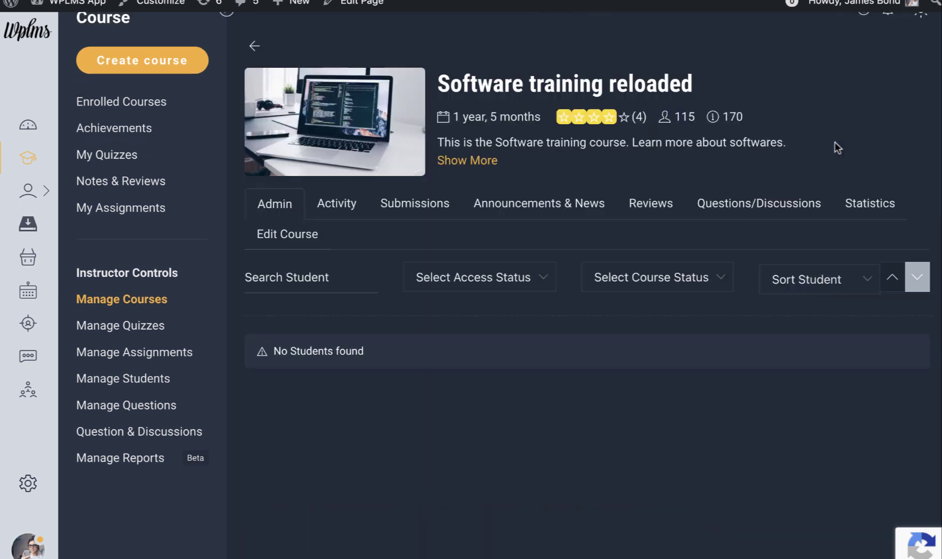
Set the course's Accessibility Credits price to 50 and publish it.
{"action": "left_click", "coordinate": [263, 245]}
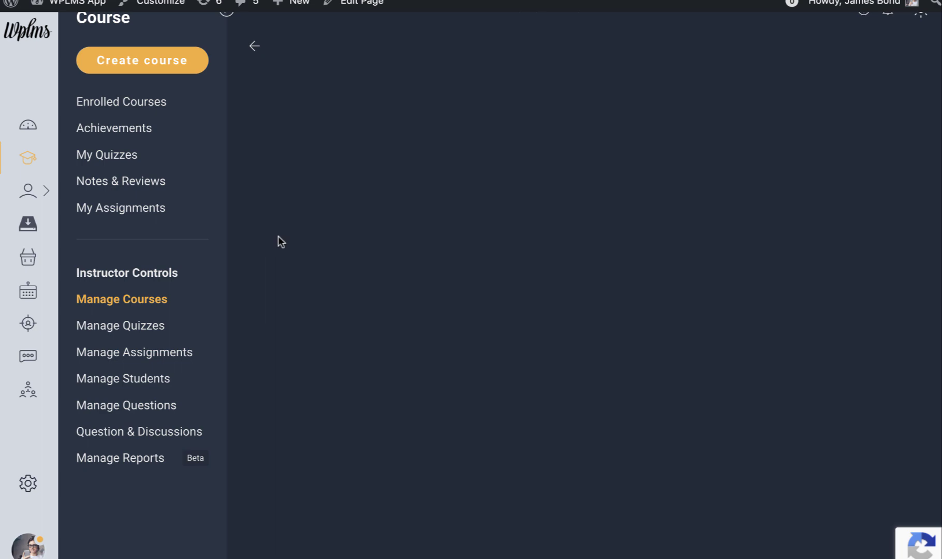
{"action": "left_click", "coordinate": [731, 157]}
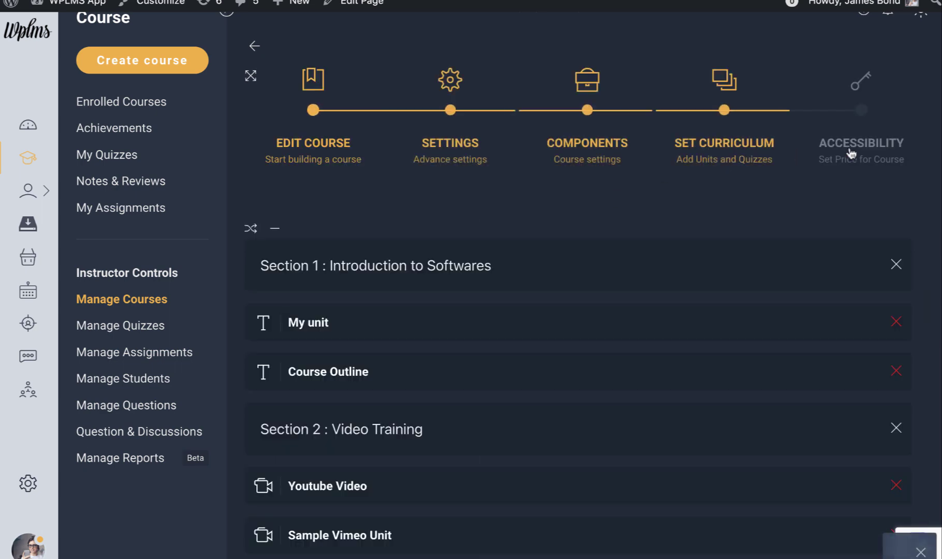
{"action": "left_click", "coordinate": [853, 157]}
{"action": "scroll", "coordinate": [585, 251], "scroll_direction": "down", "scroll_amount": 4}
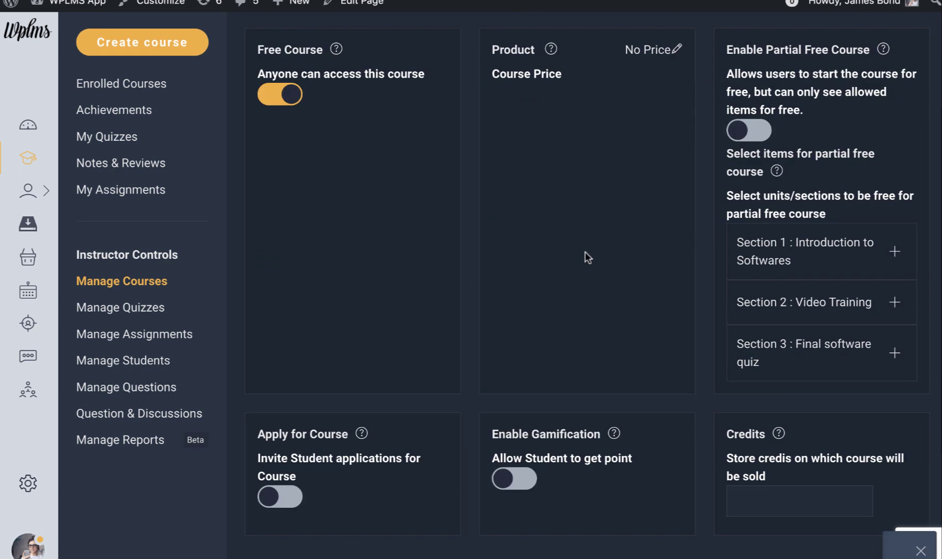
{"action": "scroll", "coordinate": [585, 252], "scroll_direction": "down", "scroll_amount": 3}
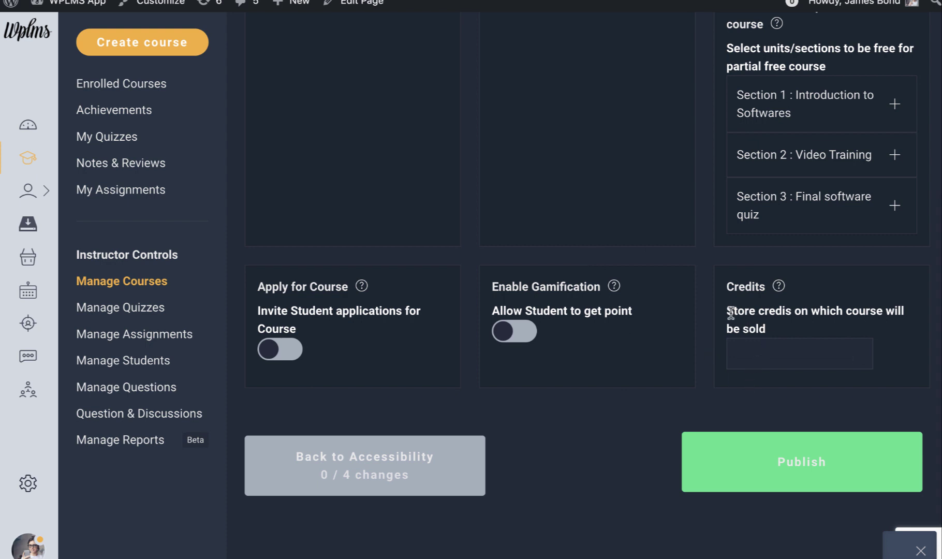
{"action": "left_click_drag", "start_coordinate": [736, 312], "coordinate": [762, 328]}
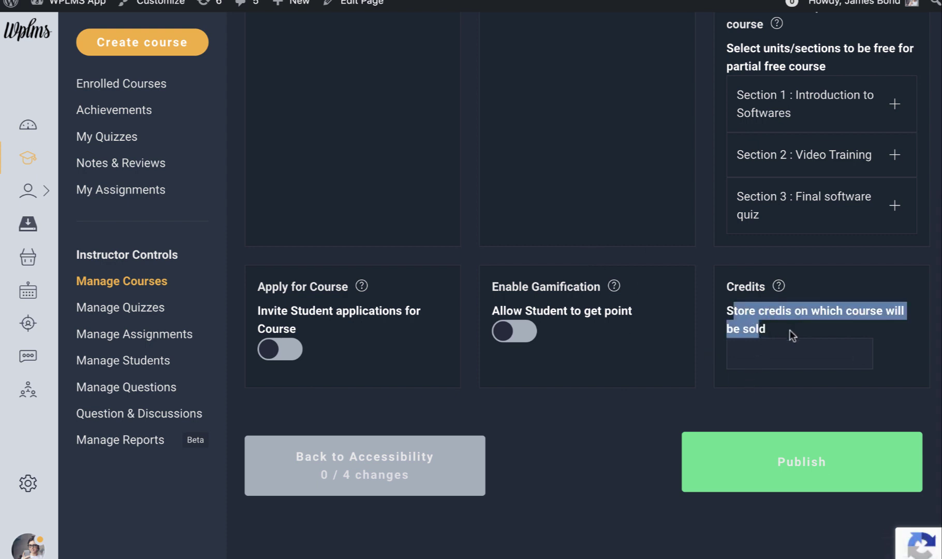
{"action": "left_click", "coordinate": [780, 359]}
{"action": "type", "text": "50"}
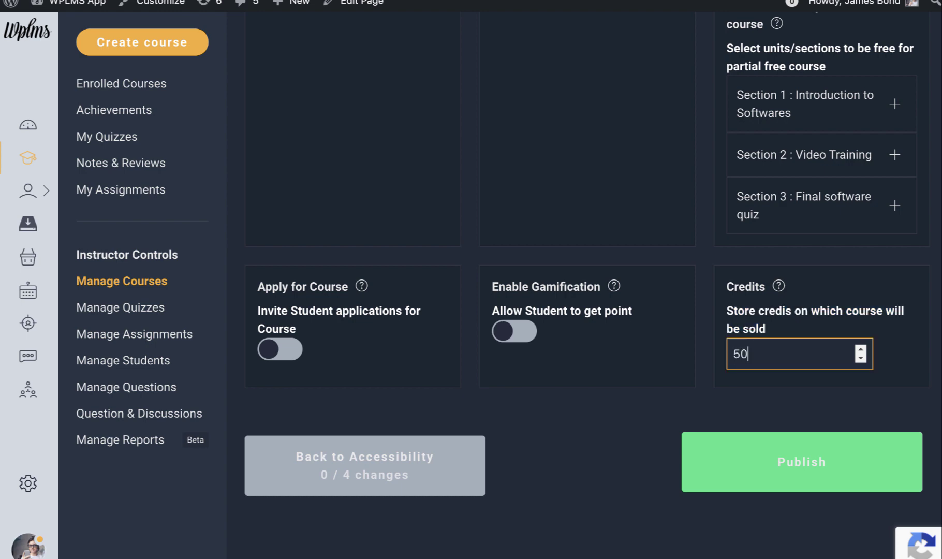
{"action": "left_click", "coordinate": [811, 461]}
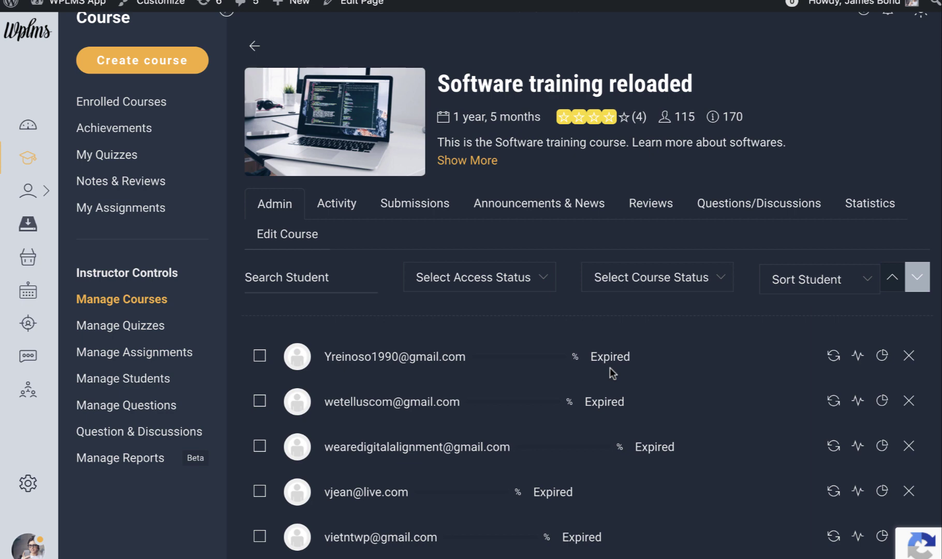
Open the wallet and check the 1038 credit balance.
{"action": "left_click", "coordinate": [103, 300]}
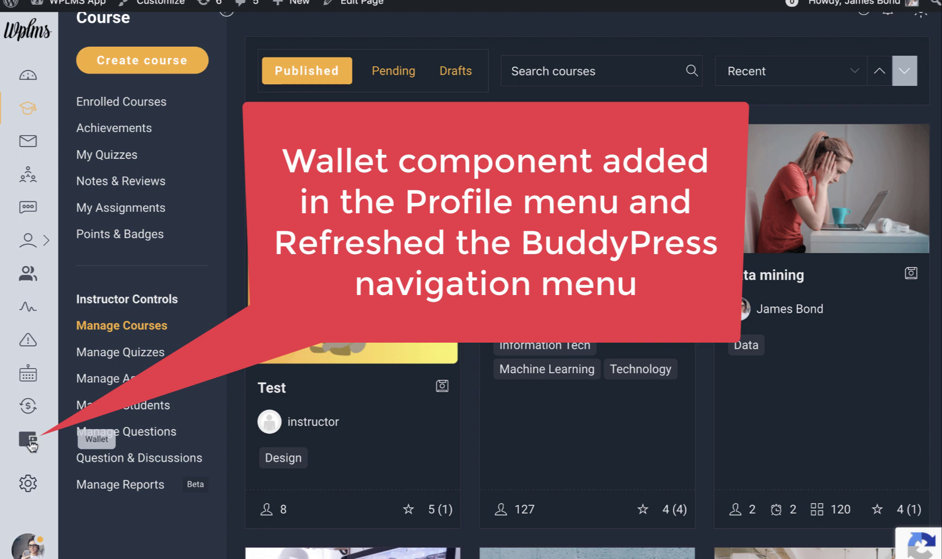
{"action": "left_click", "coordinate": [30, 441]}
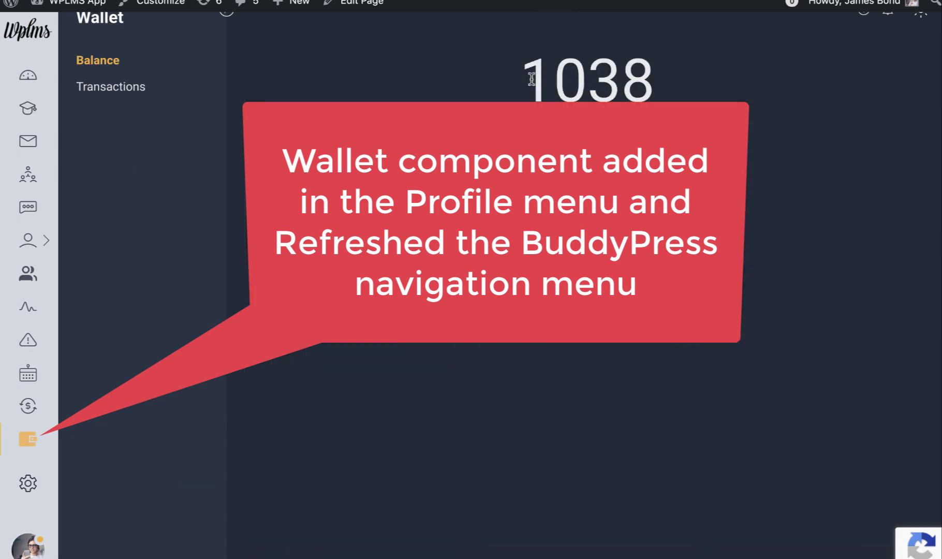
{"action": "left_click_drag", "start_coordinate": [532, 78], "coordinate": [641, 79]}
{"action": "left_click", "coordinate": [618, 143]}
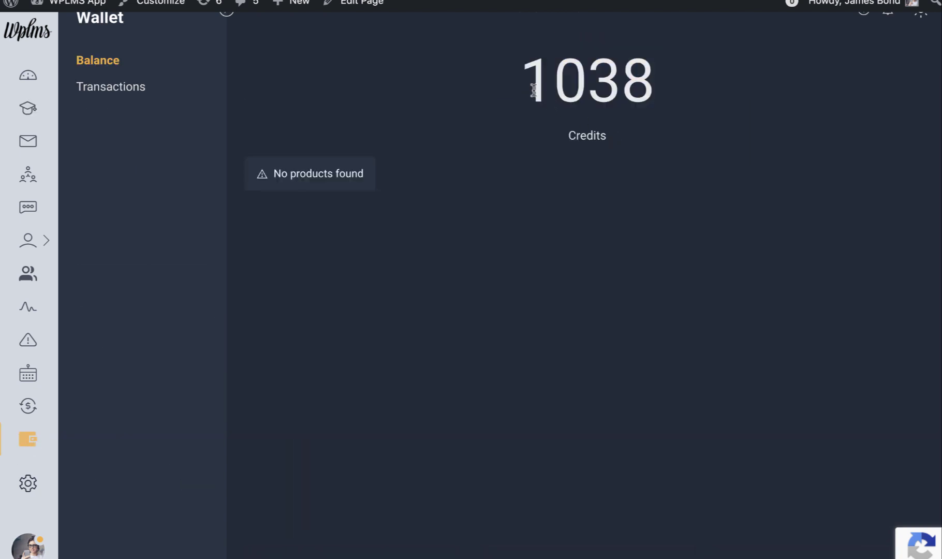
{"action": "left_click_drag", "start_coordinate": [532, 88], "coordinate": [656, 94]}
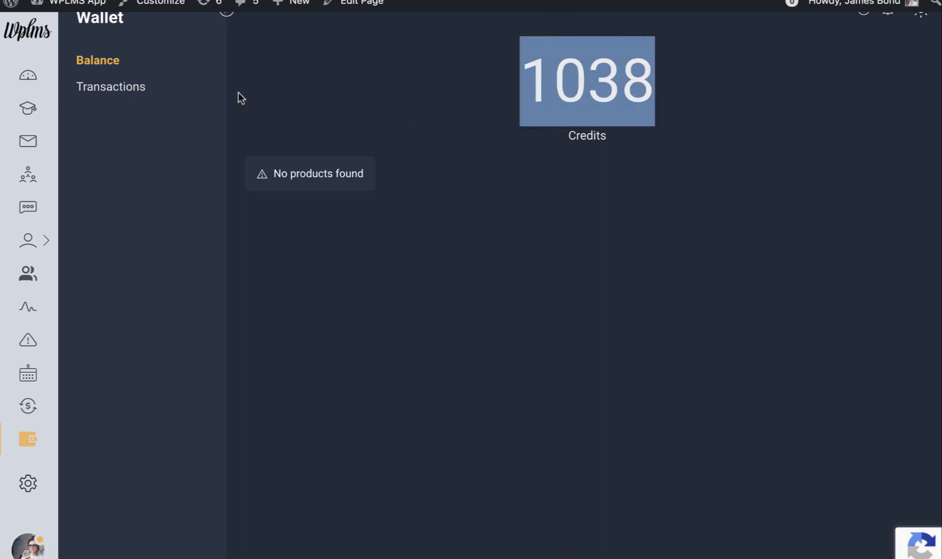
Review the Transactions list, including the 10-credit Java debit, then return to Balance.
{"action": "left_click", "coordinate": [126, 88]}
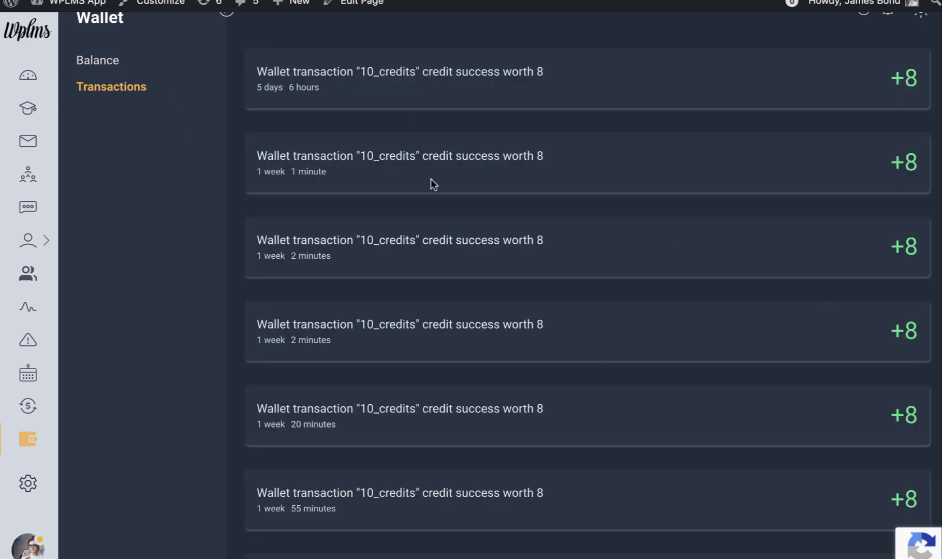
{"action": "scroll", "coordinate": [319, 130], "scroll_direction": "down", "scroll_amount": 3}
{"action": "scroll", "coordinate": [319, 130], "scroll_direction": "down", "scroll_amount": 6}
{"action": "scroll", "coordinate": [492, 347], "scroll_direction": "down", "scroll_amount": 5}
{"action": "left_click_drag", "start_coordinate": [357, 272], "coordinate": [519, 279]}
{"action": "scroll", "coordinate": [519, 280], "scroll_direction": "down", "scroll_amount": 4}
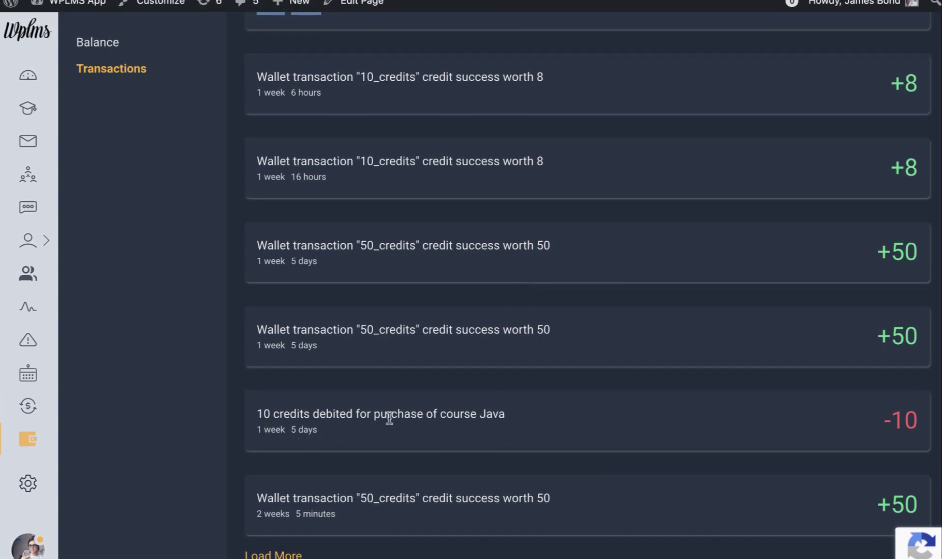
{"action": "left_click_drag", "start_coordinate": [437, 415], "coordinate": [507, 418]}
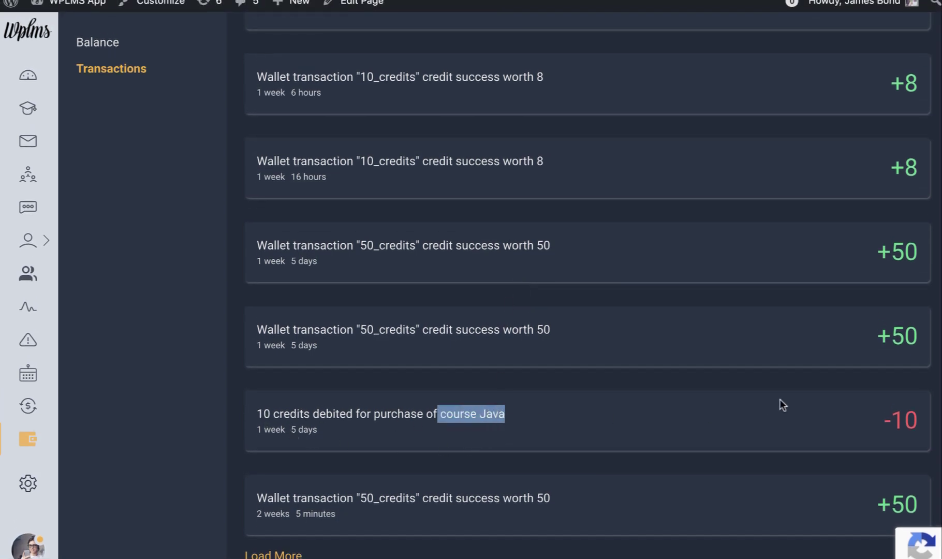
{"action": "left_click", "coordinate": [898, 411]}
{"action": "left_click_drag", "start_coordinate": [919, 418], "coordinate": [863, 421]}
{"action": "scroll", "coordinate": [700, 416], "scroll_direction": "up", "scroll_amount": 10}
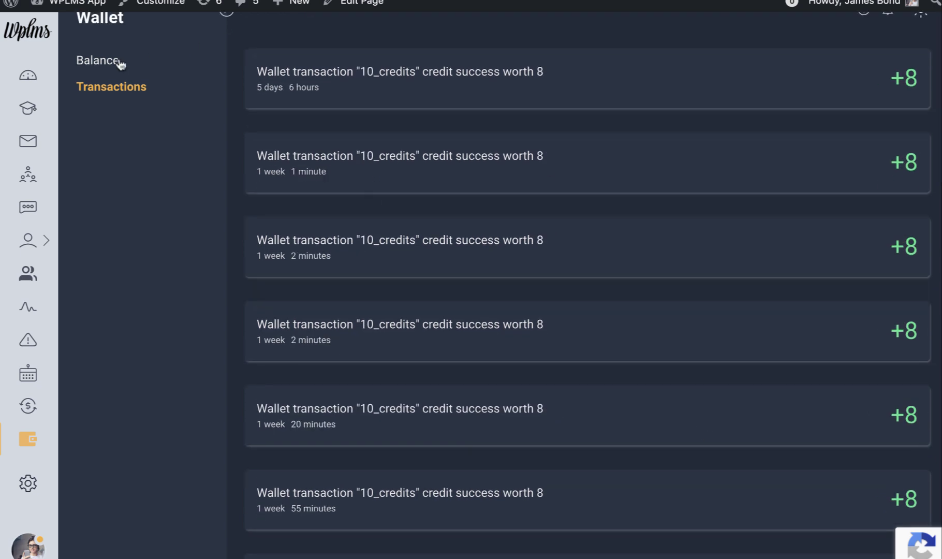
{"action": "left_click", "coordinate": [118, 63]}
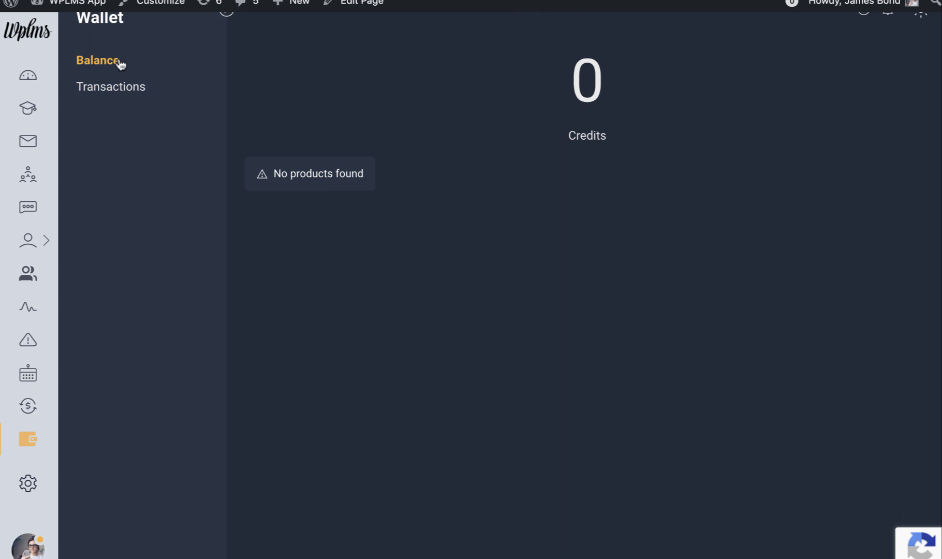
Load the Commissions chart for February 18, 2022, after a brief look at Calendar.
{"action": "left_click", "coordinate": [28, 408]}
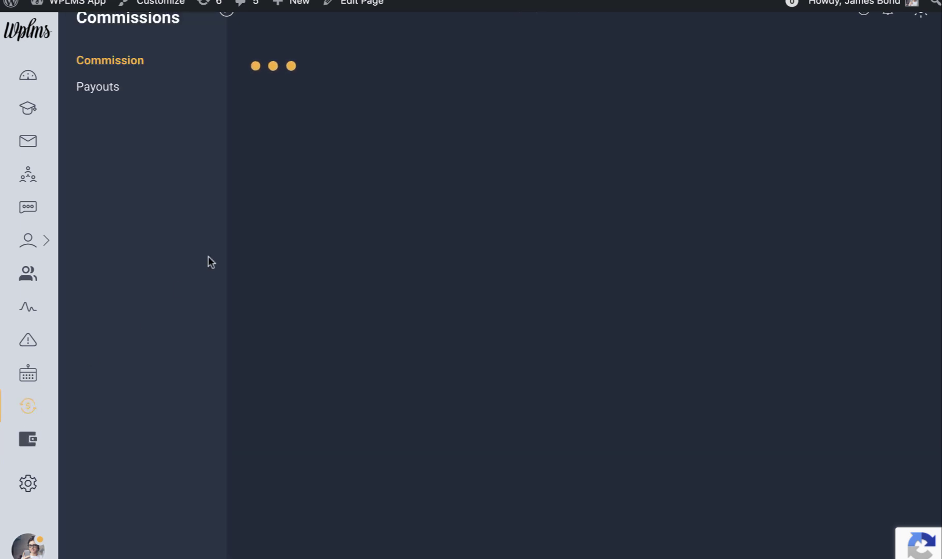
{"action": "left_click", "coordinate": [586, 98]}
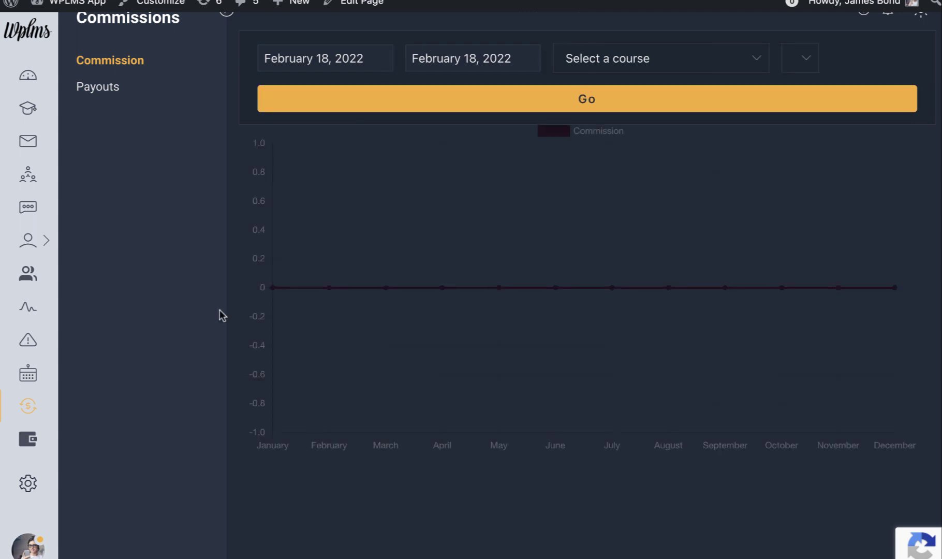
{"action": "left_click", "coordinate": [30, 374]}
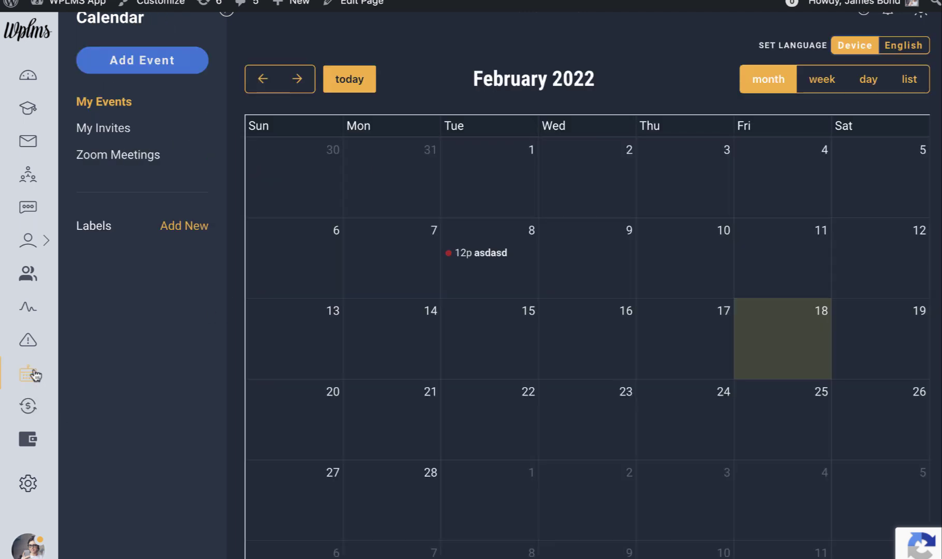
{"action": "left_click", "coordinate": [28, 406]}
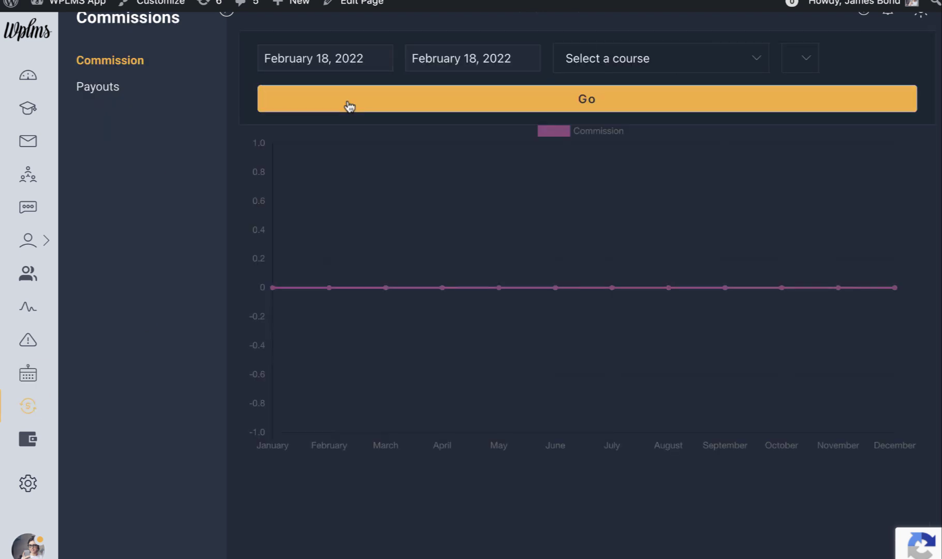
{"action": "left_click", "coordinate": [807, 59]}
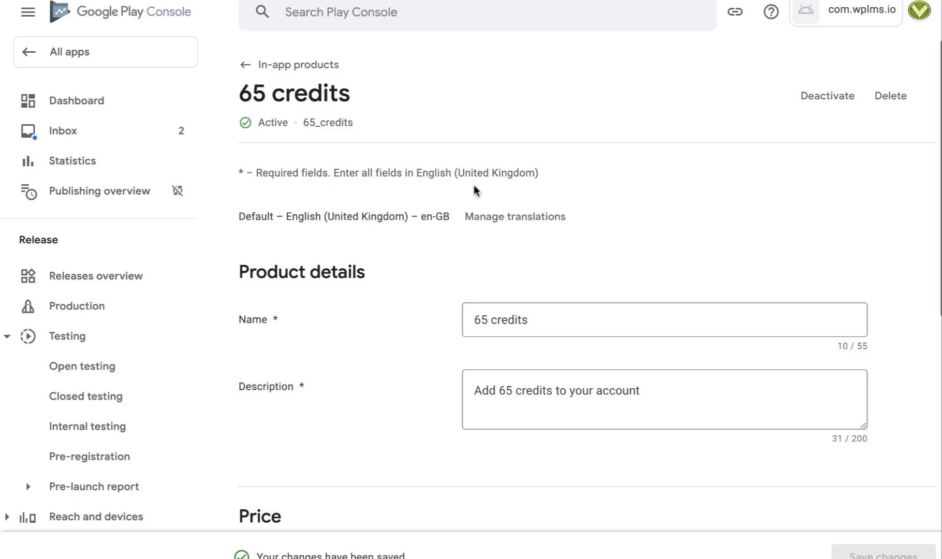
{"action": "scroll", "coordinate": [473, 189], "scroll_direction": "down", "scroll_amount": 9}
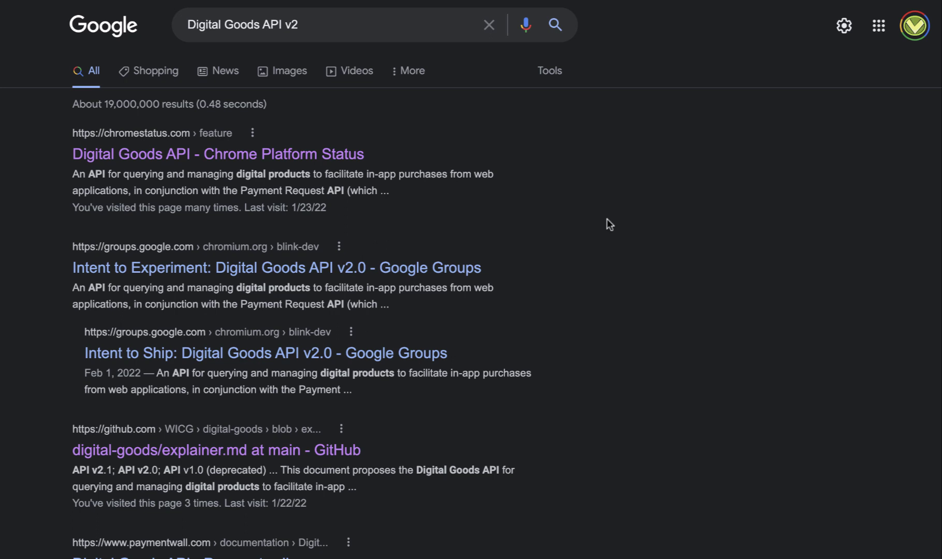
Search 'google chrome origin trials' and open the Chrome Developers Origin Trials page.
{"action": "left_click_drag", "start_coordinate": [188, 24], "coordinate": [299, 25]}
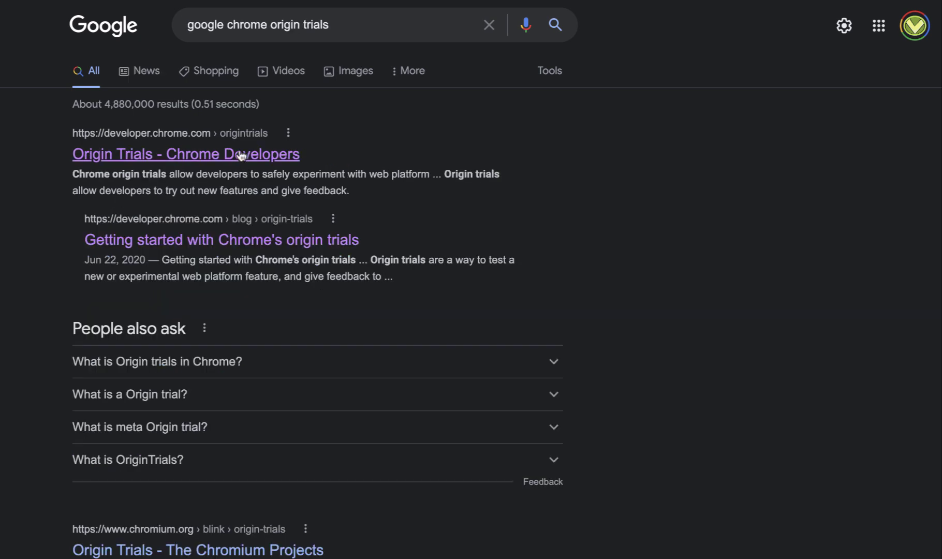
{"action": "left_click", "coordinate": [227, 155]}
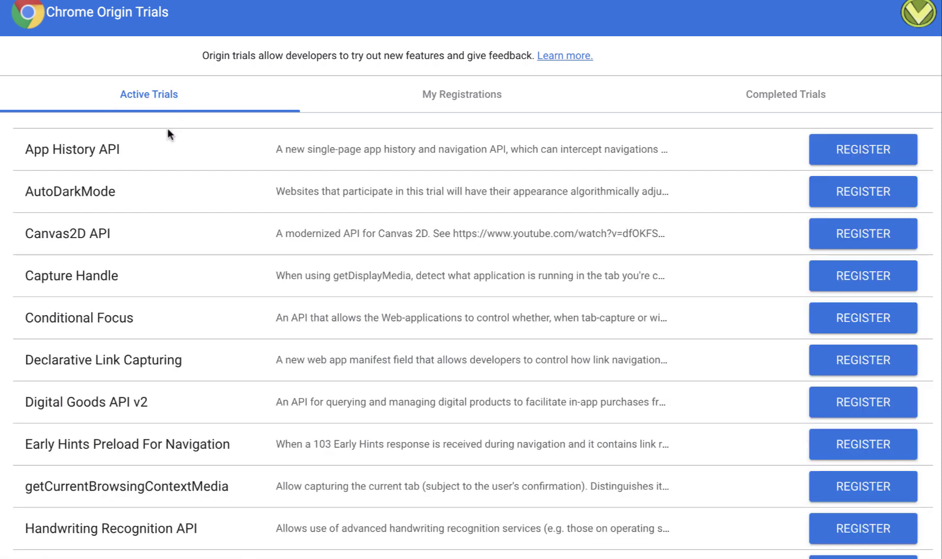
{"action": "scroll", "coordinate": [167, 129], "scroll_direction": "down", "scroll_amount": 1}
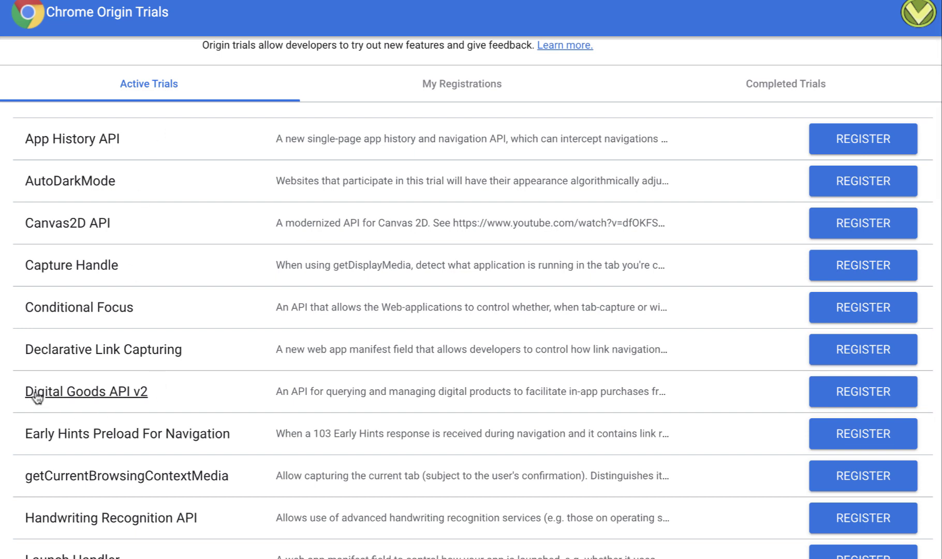
{"action": "left_click_drag", "start_coordinate": [16, 395], "coordinate": [148, 397]}
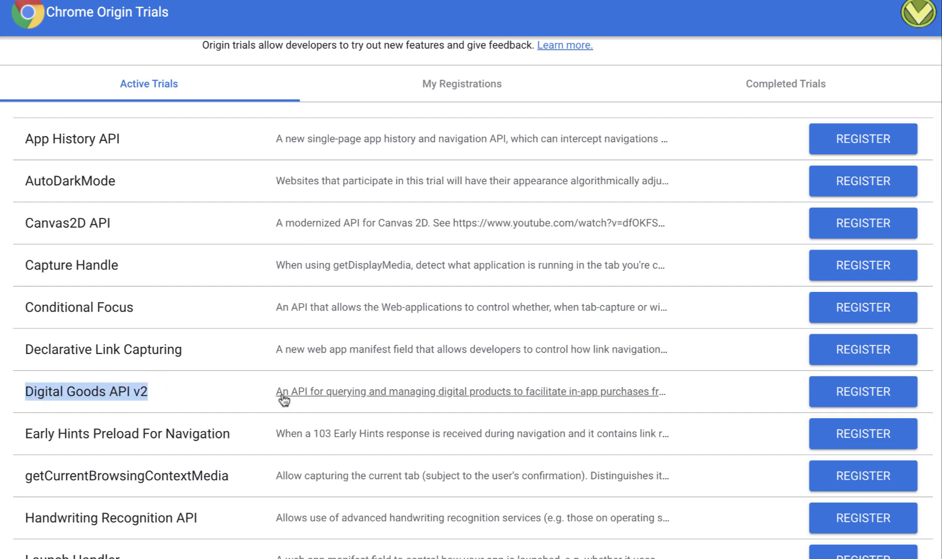
{"action": "left_click", "coordinate": [856, 392]}
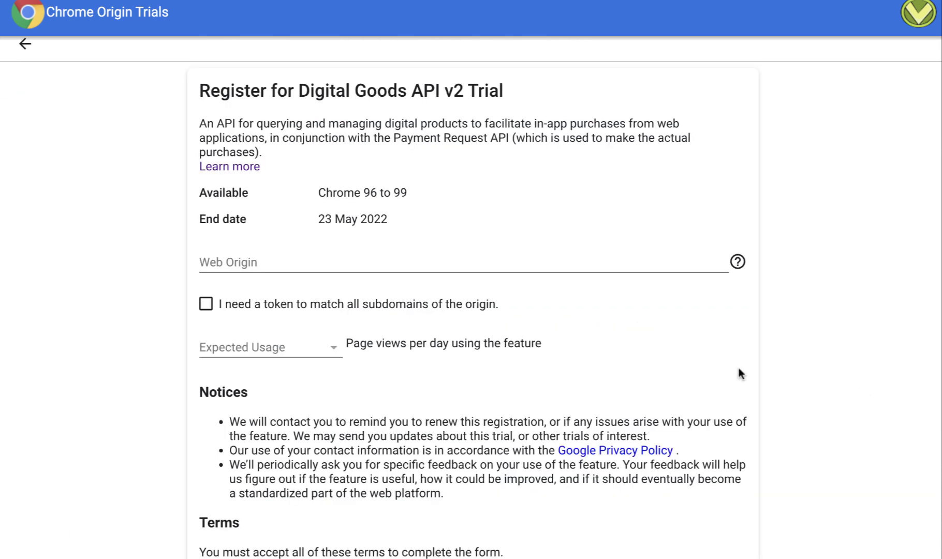
{"action": "left_click", "coordinate": [250, 262]}
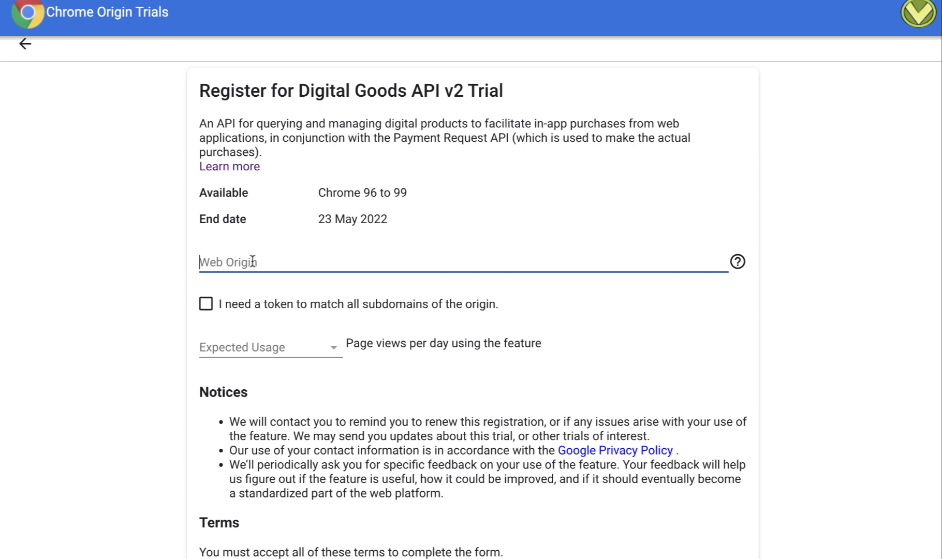
{"action": "type", "text": "ht"}
{"action": "type", "text": "tp"}
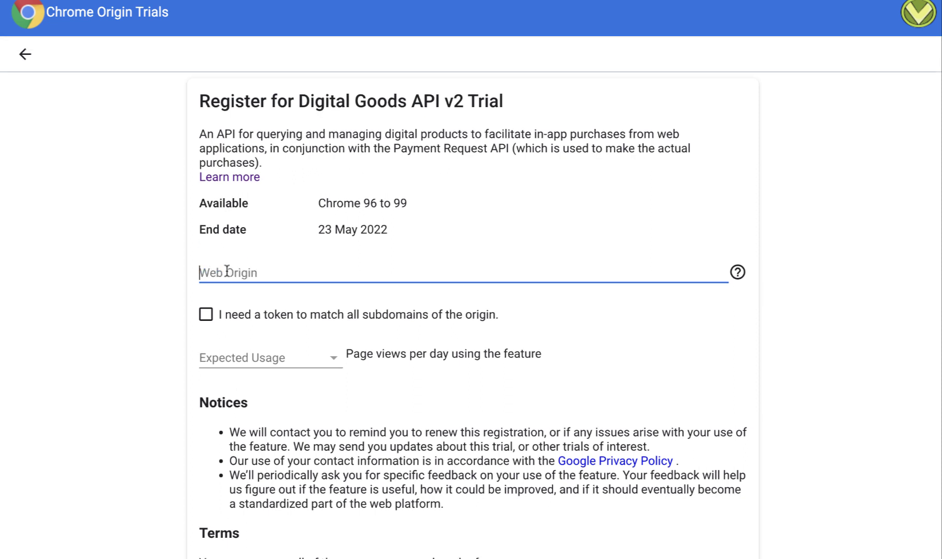
{"action": "type", "text": "ht"}
{"action": "type", "text": "tps://schoo"}
{"action": "type", "text": "l.wplms.io"}
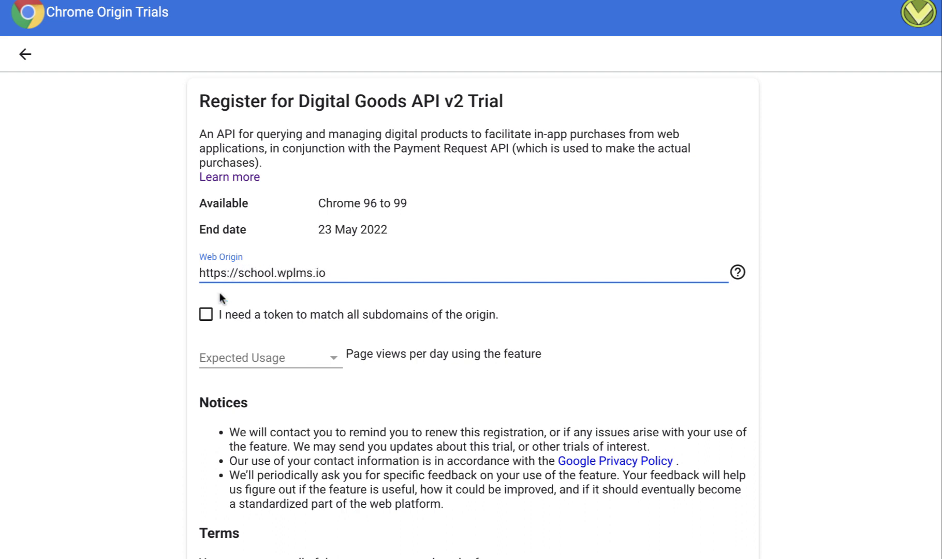
{"action": "left_click", "coordinate": [207, 312]}
Choose 0 to 10,000 daily page views, accept all terms, and submit the registration.
{"action": "left_click", "coordinate": [248, 352]}
{"action": "left_click", "coordinate": [258, 366]}
{"action": "scroll", "coordinate": [259, 378], "scroll_direction": "down", "scroll_amount": 5}
{"action": "left_click", "coordinate": [206, 350]}
{"action": "left_click", "coordinate": [206, 400]}
{"action": "left_click", "coordinate": [206, 420]}
{"action": "left_click", "coordinate": [205, 469]}
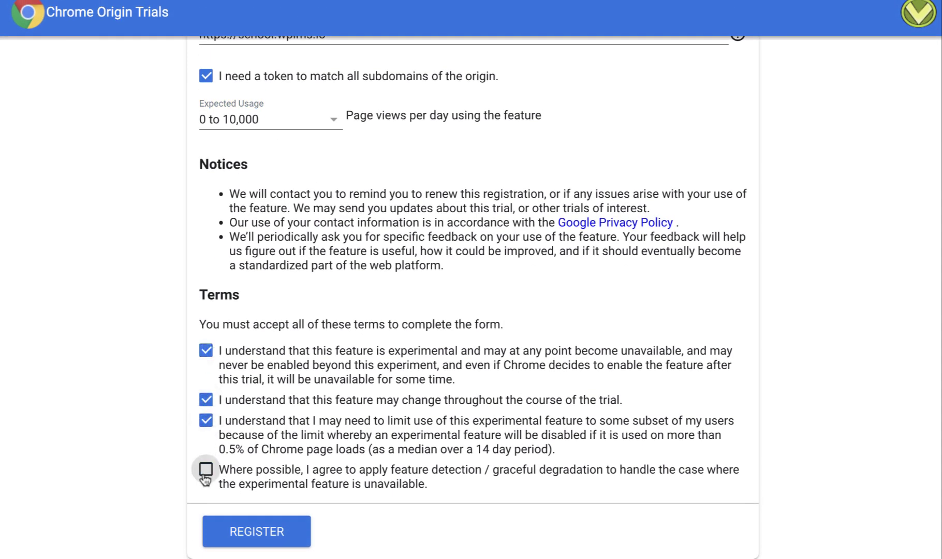
{"action": "left_click", "coordinate": [257, 532]}
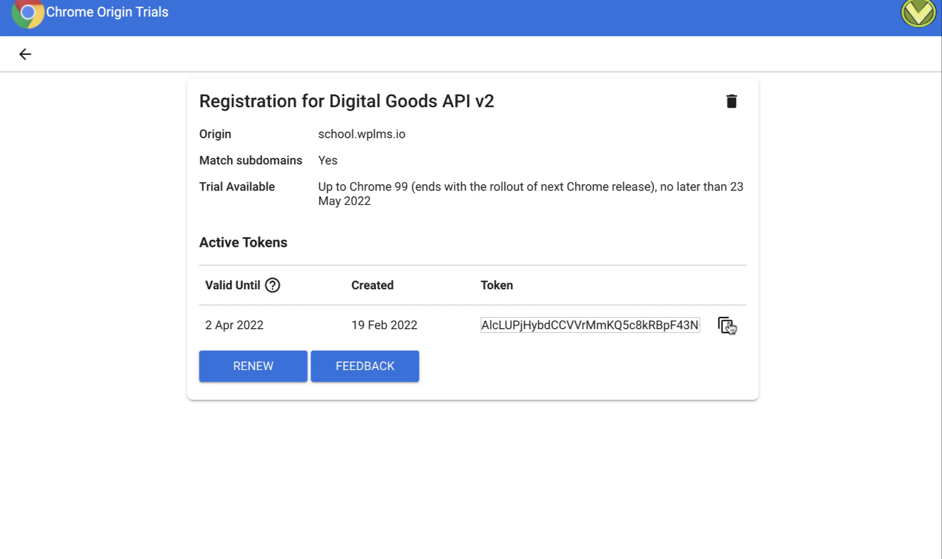
Copy the new trial token from Active Tokens.
{"action": "left_click", "coordinate": [727, 326]}
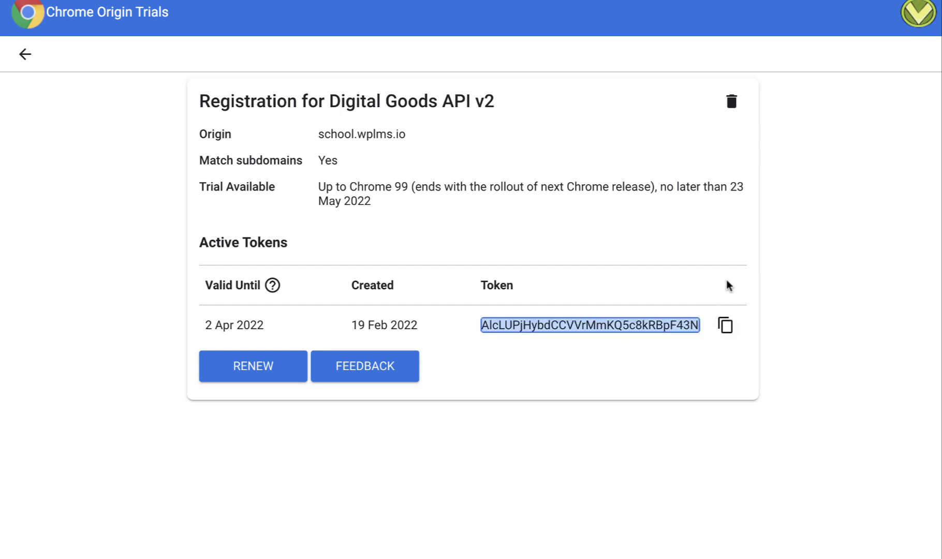
{"action": "left_click", "coordinate": [726, 326]}
{"action": "key", "text": "ctrl+Tab"}
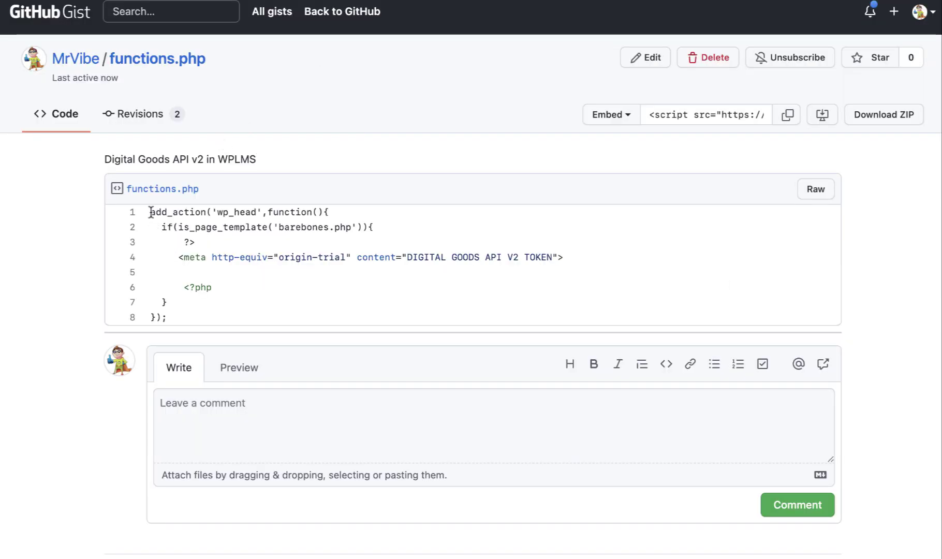
Edit the gist, pasting the trial token over the line 4 placeholder.
{"action": "left_click_drag", "start_coordinate": [151, 212], "coordinate": [175, 311]}
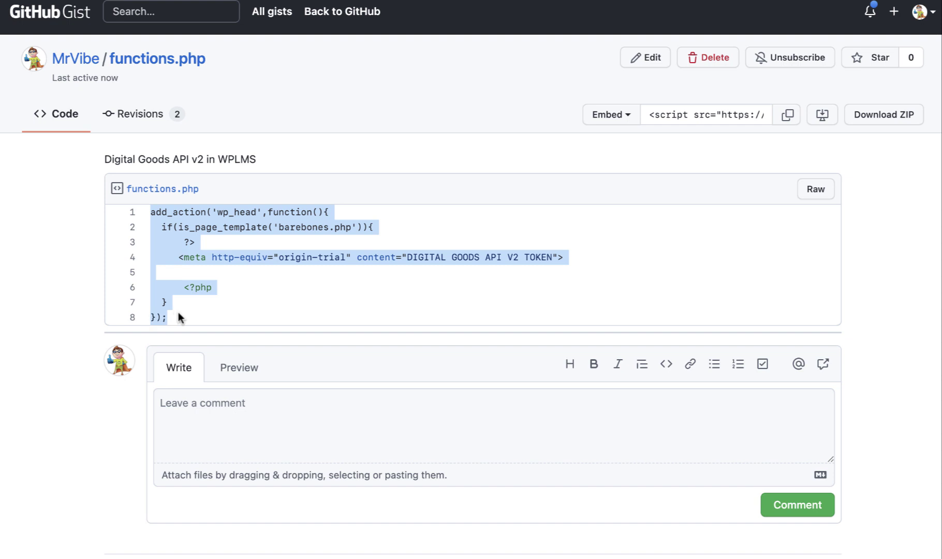
{"action": "left_click", "coordinate": [194, 306]}
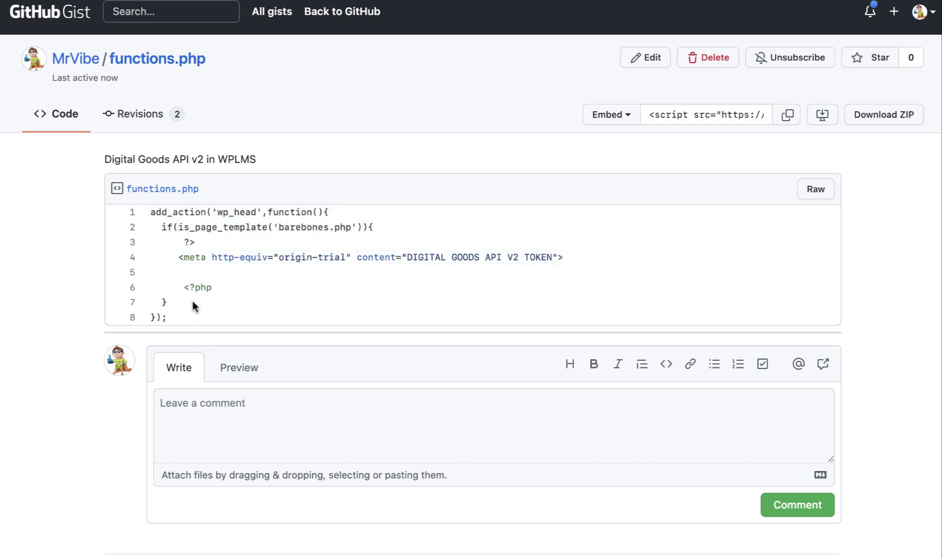
{"action": "left_click", "coordinate": [641, 58]}
{"action": "left_click_drag", "start_coordinate": [405, 233], "coordinate": [550, 229]}
{"action": "key", "text": "ctrl+v"}
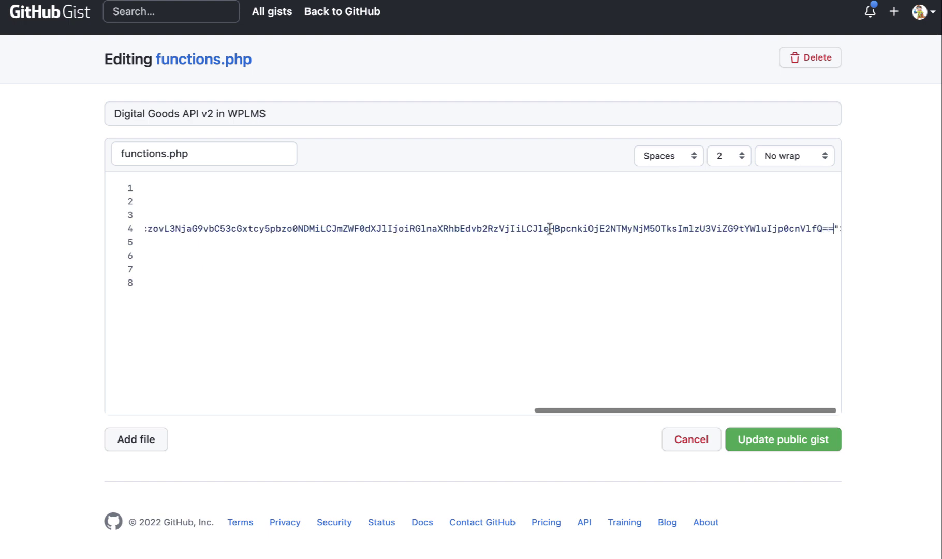
Select and copy all the edited functions.php code.
{"action": "key", "text": "Home"}
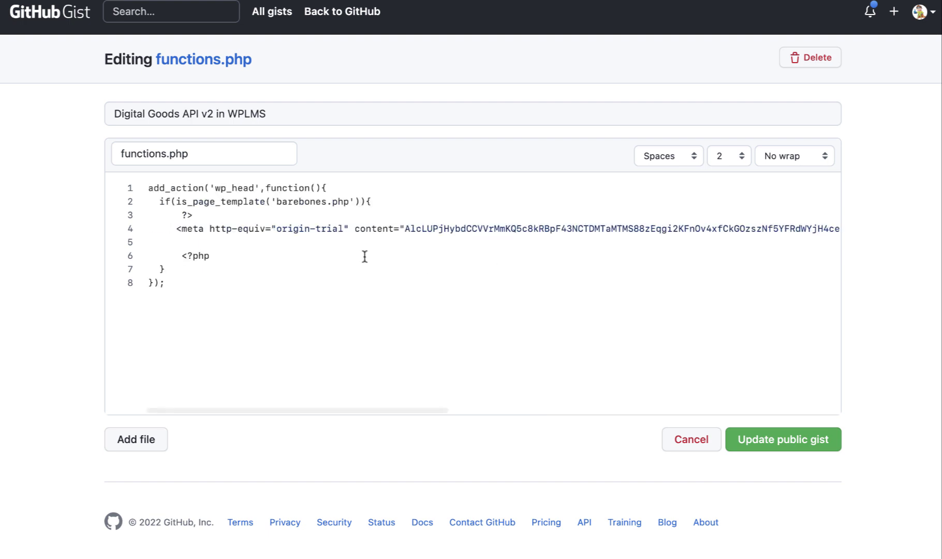
{"action": "left_click_drag", "start_coordinate": [176, 283], "coordinate": [142, 186]}
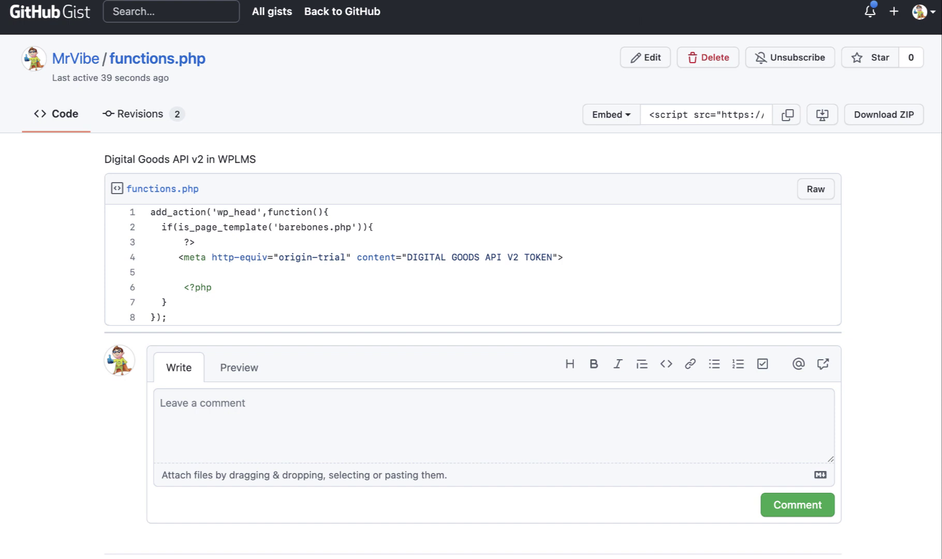
{"action": "key", "text": "ctrl+Tab"}
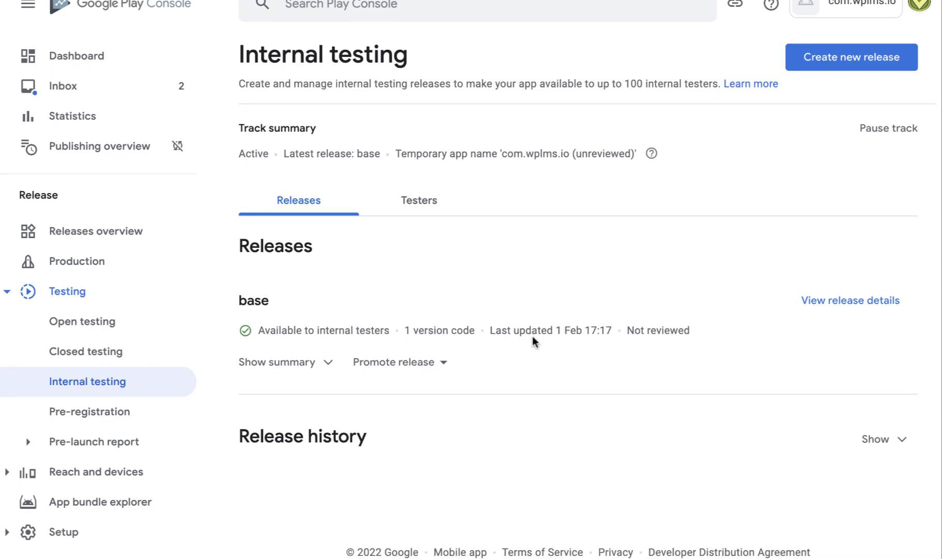
On the Testers tab, check the 11-user 'testers' list and copy the Join on the web link.
{"action": "left_click", "coordinate": [419, 210]}
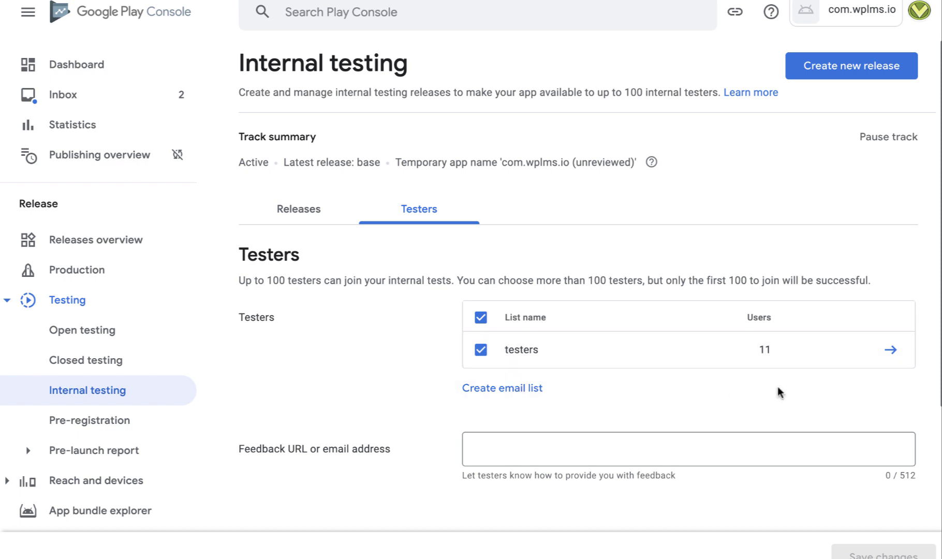
{"action": "left_click", "coordinate": [892, 350]}
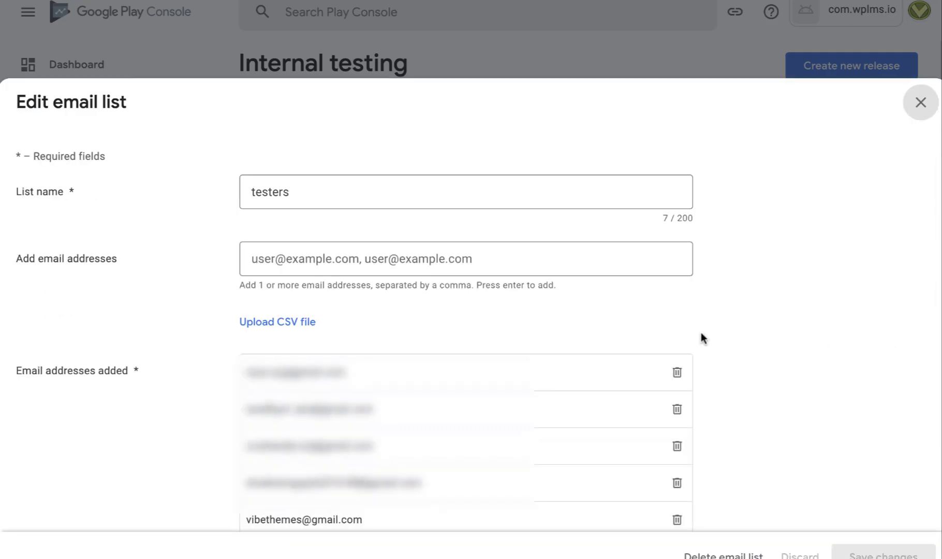
{"action": "left_click", "coordinate": [921, 102]}
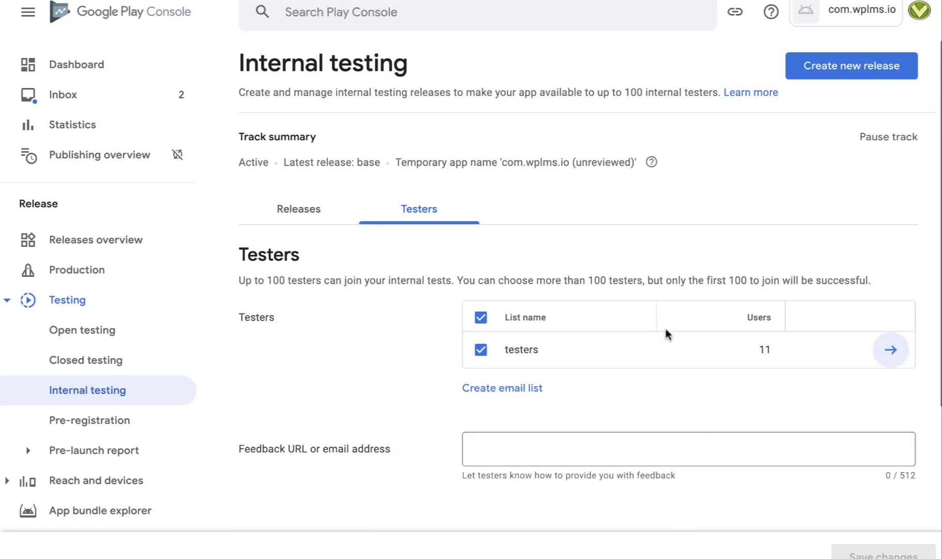
{"action": "scroll", "coordinate": [665, 332], "scroll_direction": "down", "scroll_amount": 5}
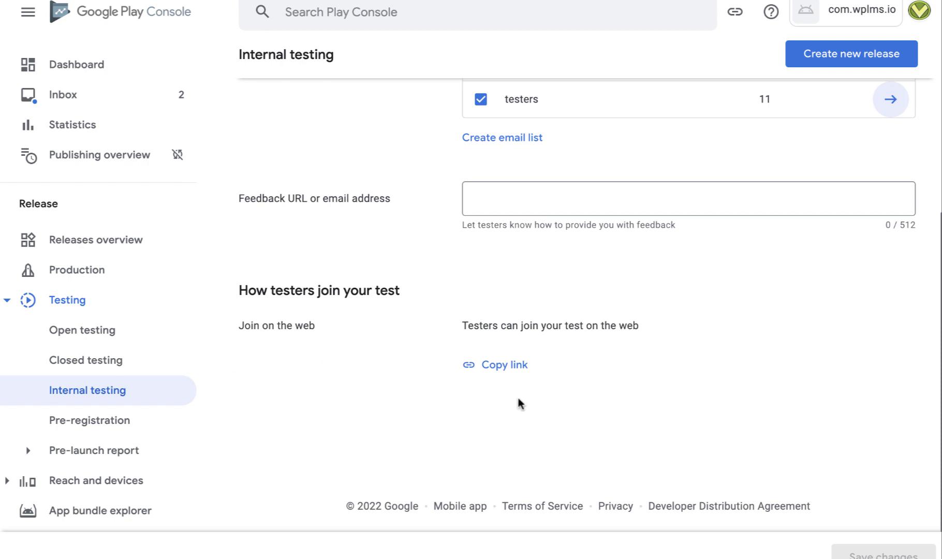
{"action": "left_click", "coordinate": [518, 372]}
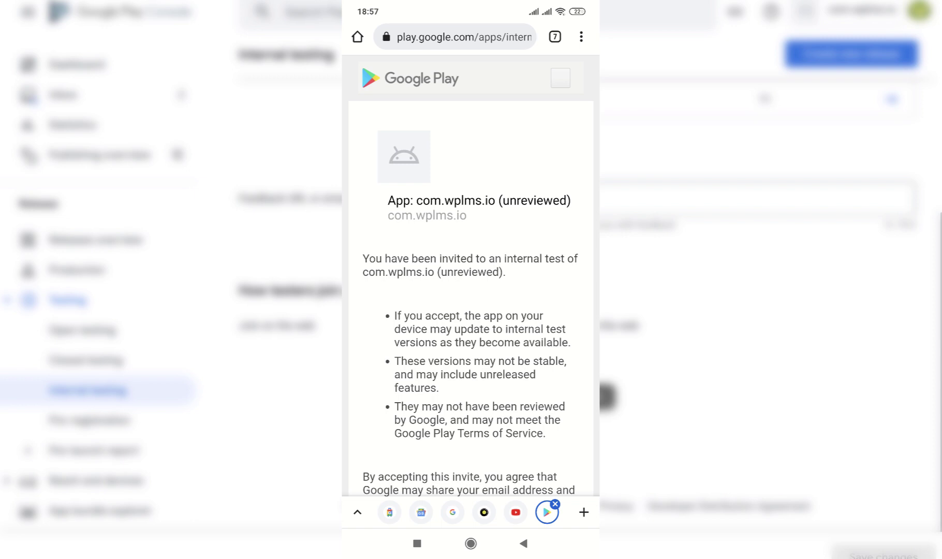
Install the com.wplms.io internal test build from its Google Play page.
{"action": "scroll", "coordinate": [471, 279], "scroll_direction": "down", "scroll_amount": 3}
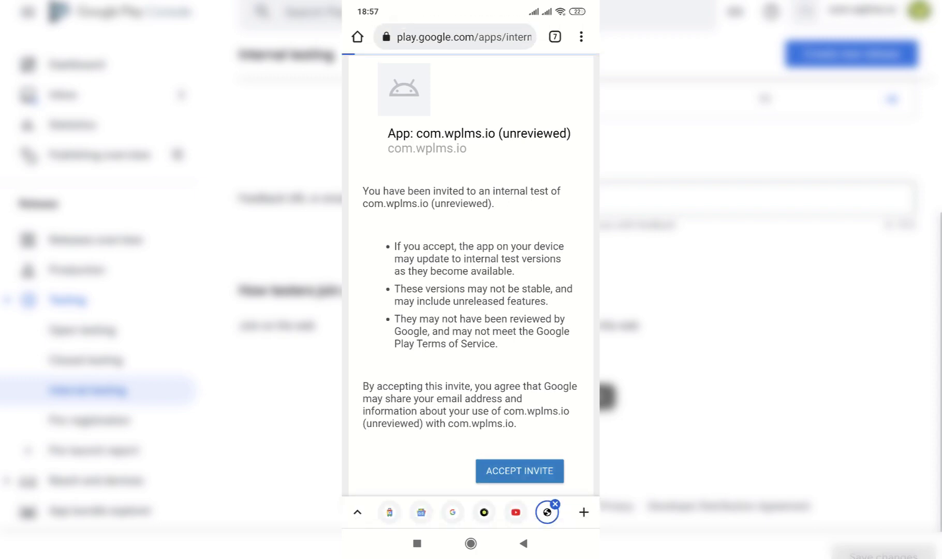
{"action": "scroll", "coordinate": [471, 280], "scroll_direction": "down", "scroll_amount": 2}
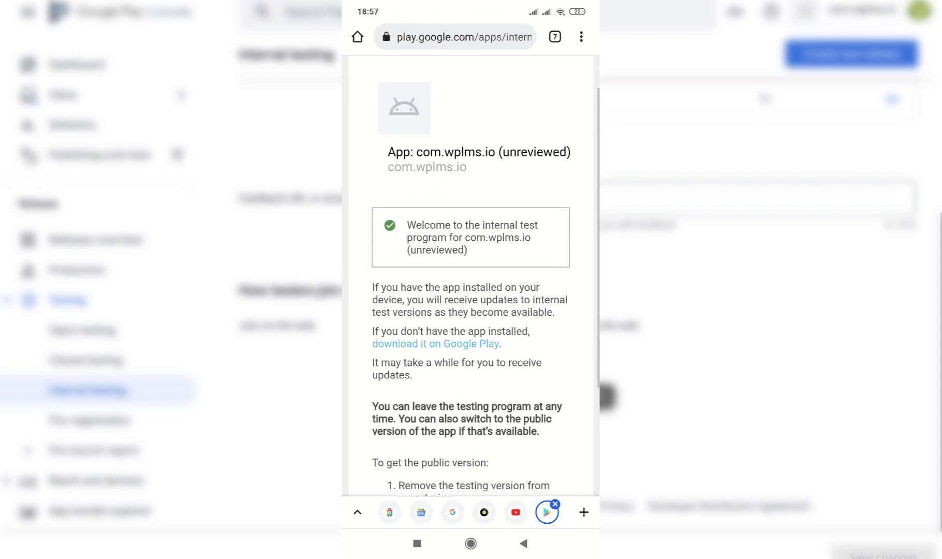
{"action": "left_click", "coordinate": [435, 341]}
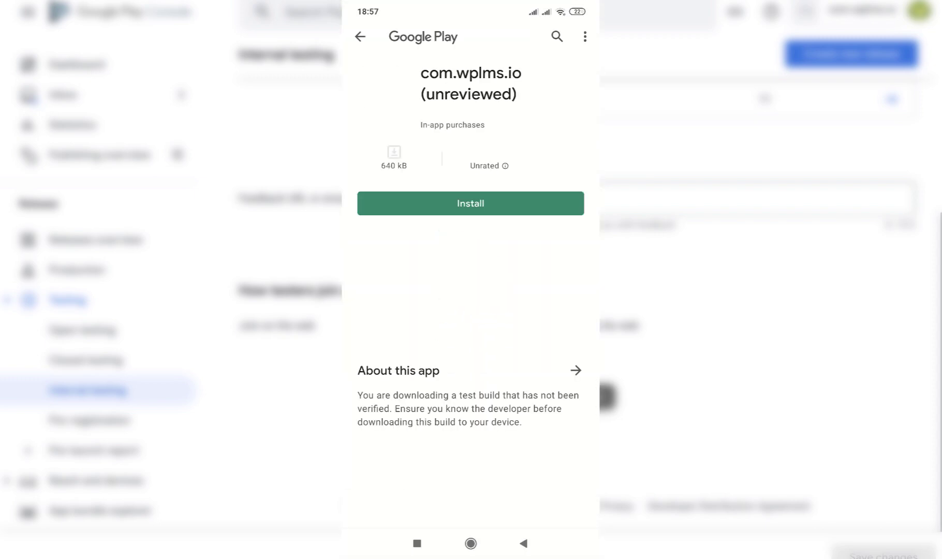
{"action": "left_click", "coordinate": [471, 203]}
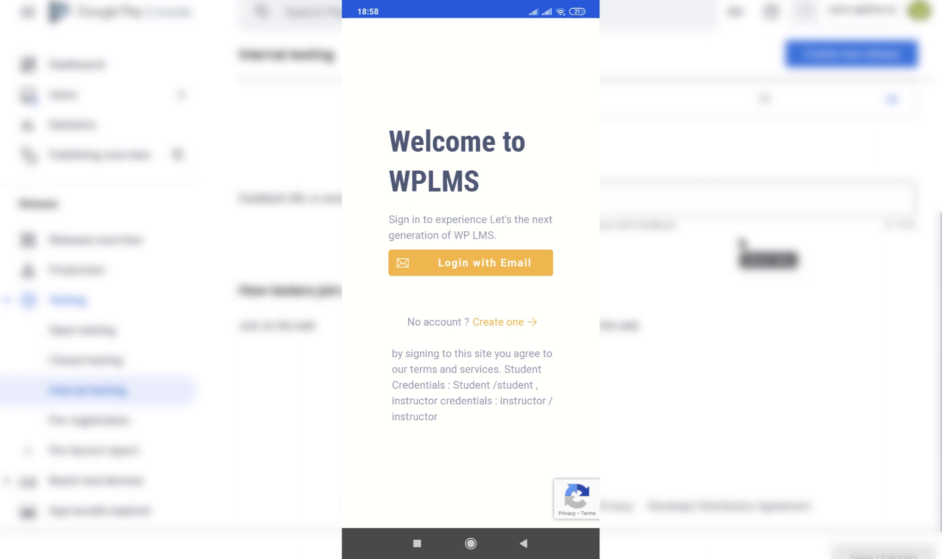
Sign in to the WPLMS app by email using the autofilled saved student account.
{"action": "left_click", "coordinate": [470, 262]}
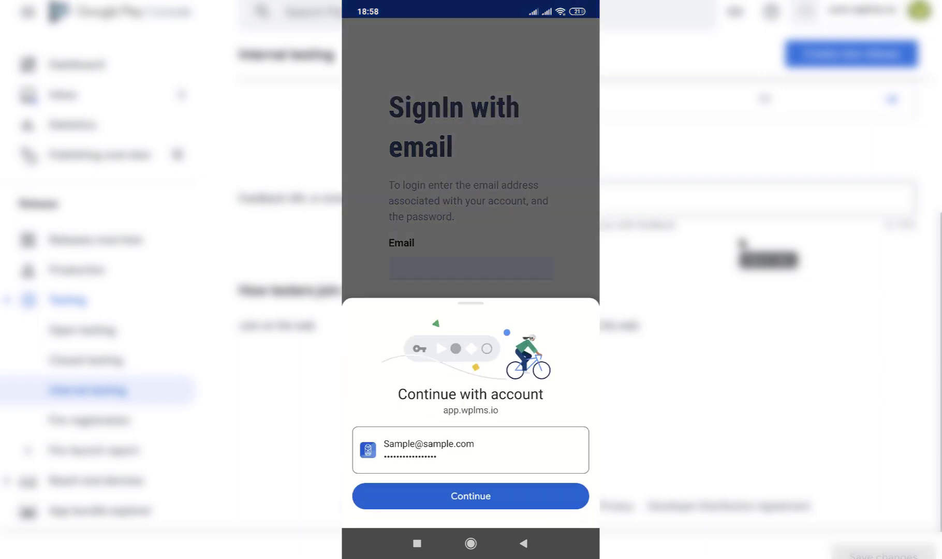
{"action": "left_click", "coordinate": [470, 266]}
{"action": "left_click", "coordinate": [471, 269]}
{"action": "left_click", "coordinate": [447, 299]}
{"action": "left_click", "coordinate": [470, 378]}
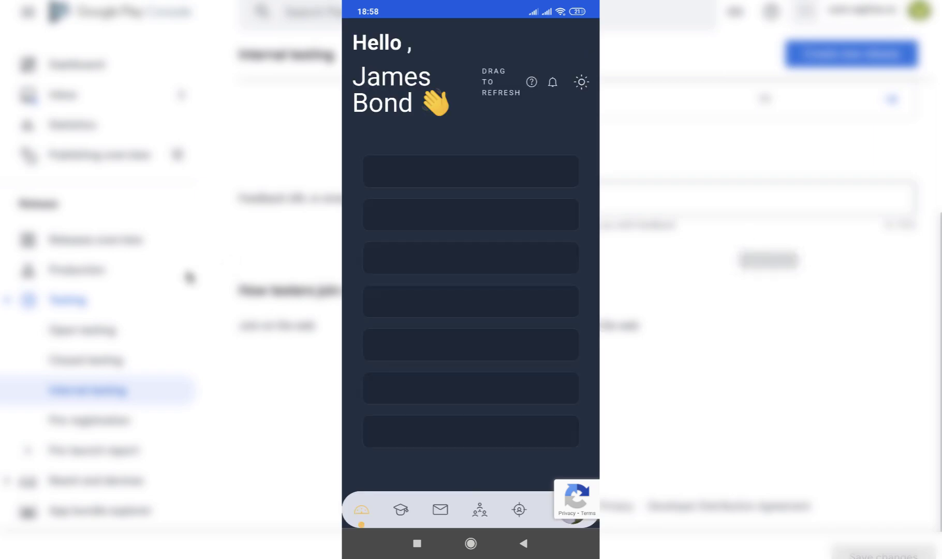
Expand the Financial reports section in Play Console.
{"action": "scroll", "coordinate": [99, 309], "scroll_direction": "down", "scroll_amount": 5}
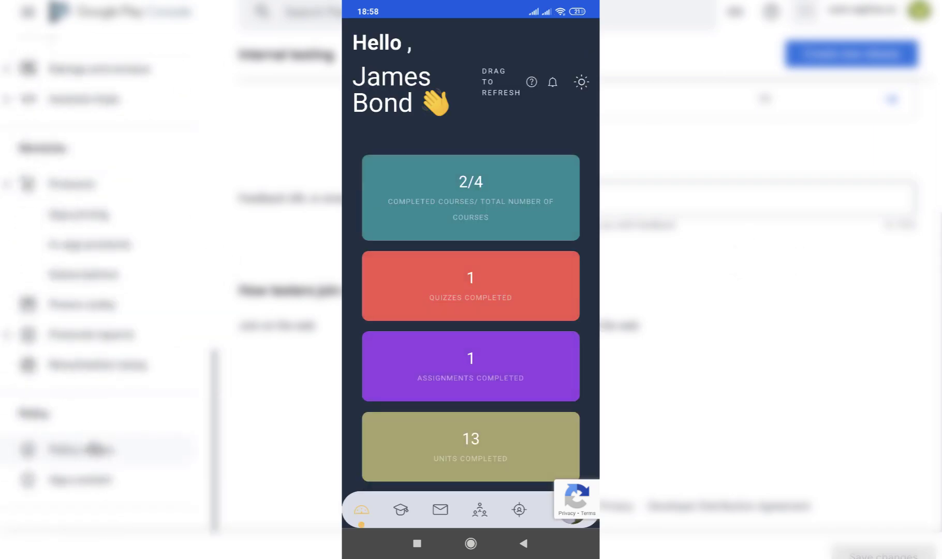
{"action": "left_click", "coordinate": [8, 345]}
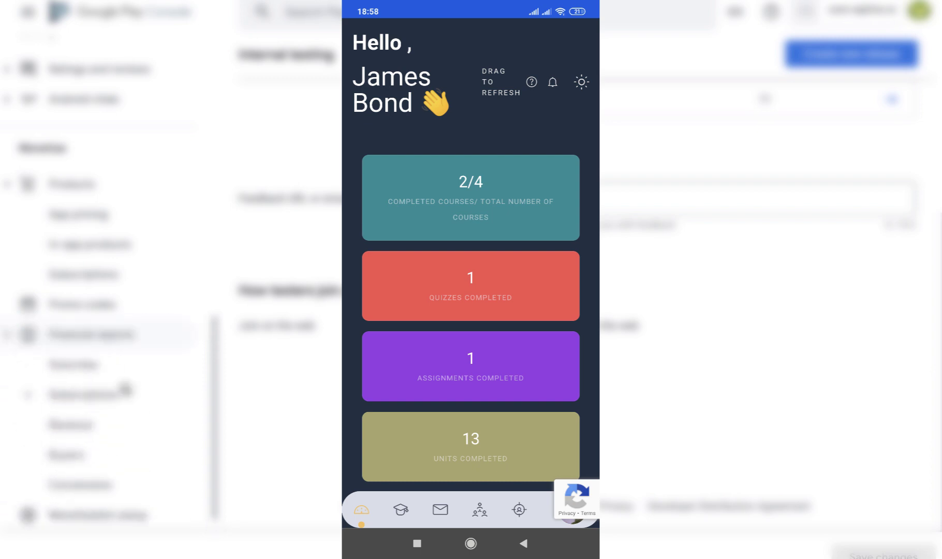
{"action": "scroll", "coordinate": [132, 396], "scroll_direction": "down", "scroll_amount": 3}
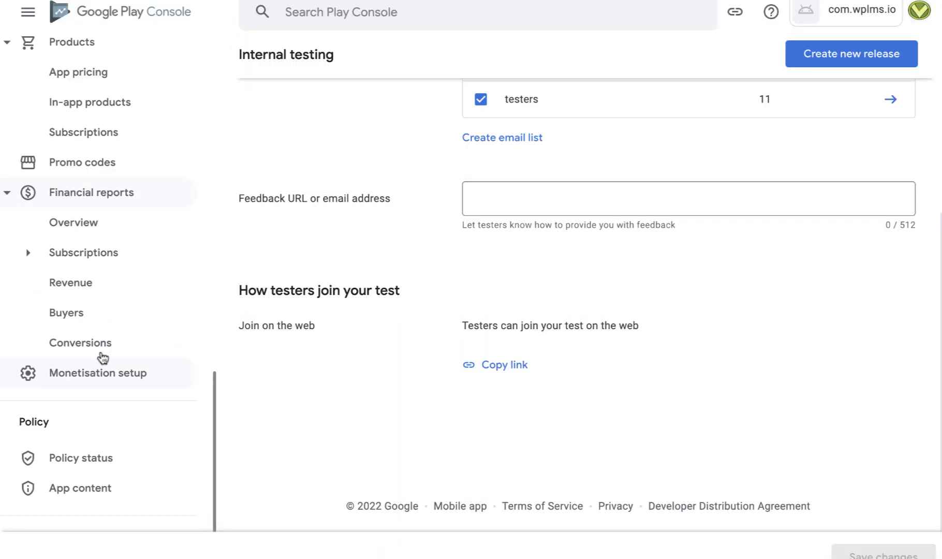
On the App integrity page's App signing tab, select the full Digital Asset Links JSON snippet.
{"action": "scroll", "coordinate": [99, 357], "scroll_direction": "up", "scroll_amount": 10}
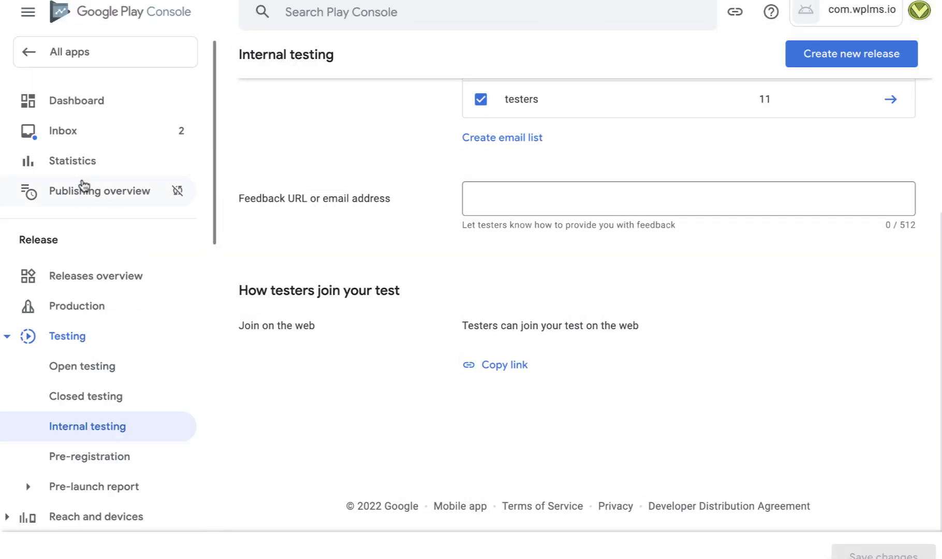
{"action": "scroll", "coordinate": [95, 362], "scroll_direction": "down", "scroll_amount": 1}
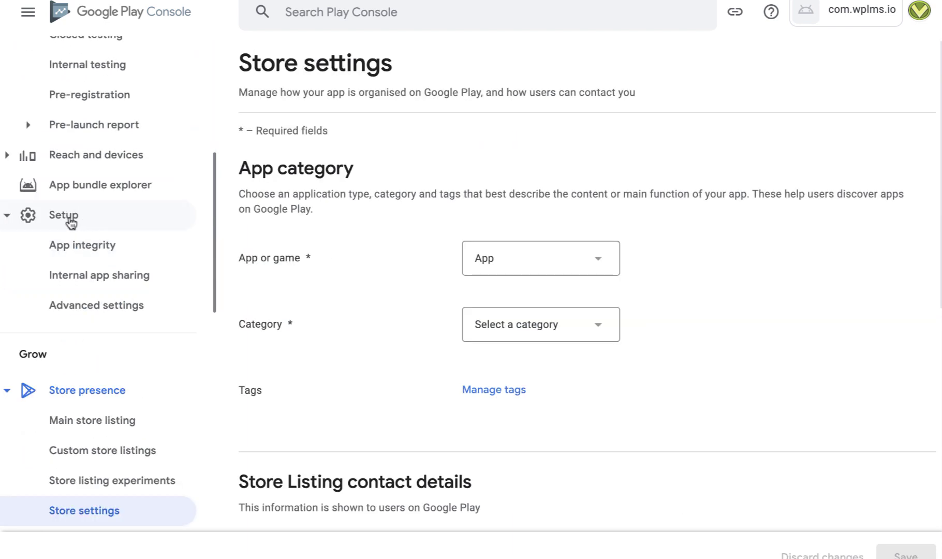
{"action": "left_click", "coordinate": [102, 248]}
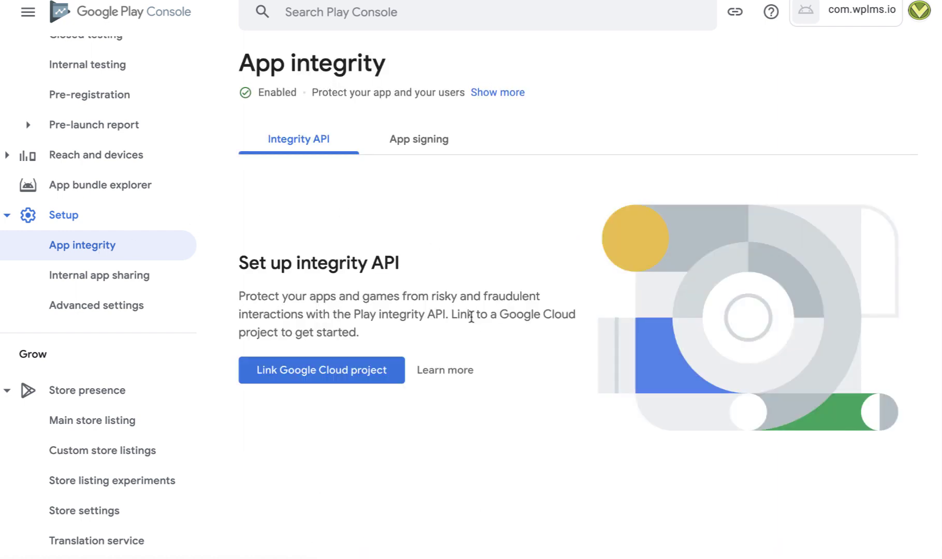
{"action": "left_click", "coordinate": [428, 154]}
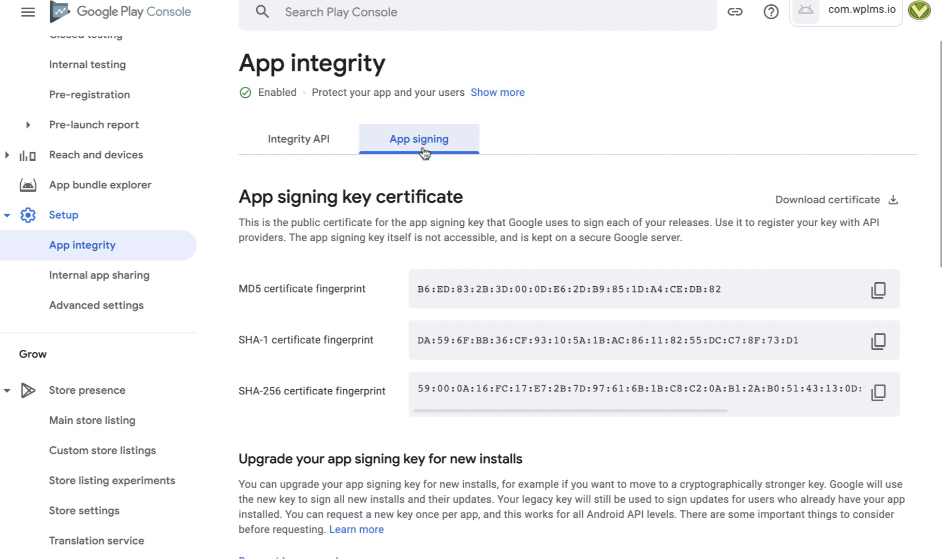
{"action": "scroll", "coordinate": [503, 208], "scroll_direction": "down", "scroll_amount": 15}
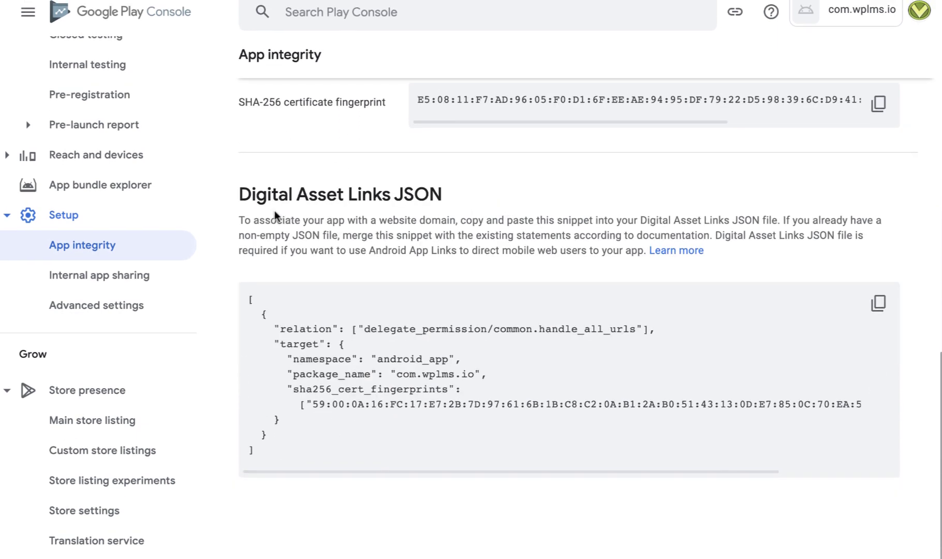
{"action": "left_click_drag", "start_coordinate": [322, 198], "coordinate": [492, 216]}
{"action": "left_click", "coordinate": [454, 213]}
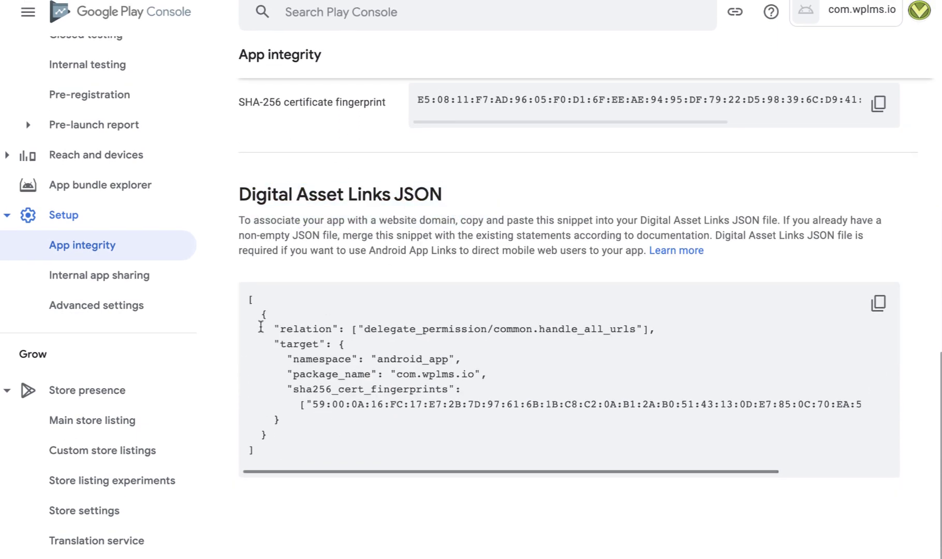
{"action": "left_click_drag", "start_coordinate": [244, 300], "coordinate": [250, 456]}
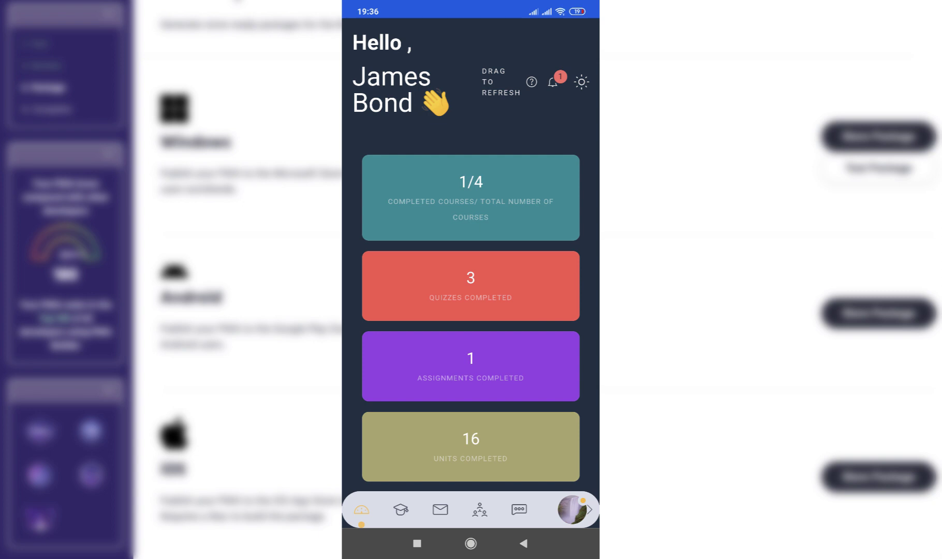
Open the wallet, check its transaction history, and scroll to the credit packs.
{"action": "scroll", "coordinate": [465, 509], "scroll_direction": "right", "scroll_amount": 5}
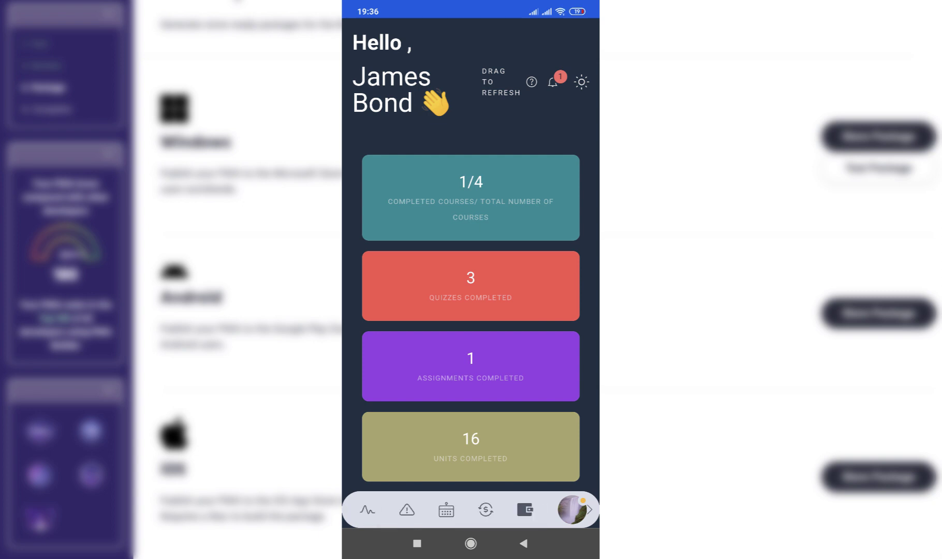
{"action": "left_click", "coordinate": [525, 509]}
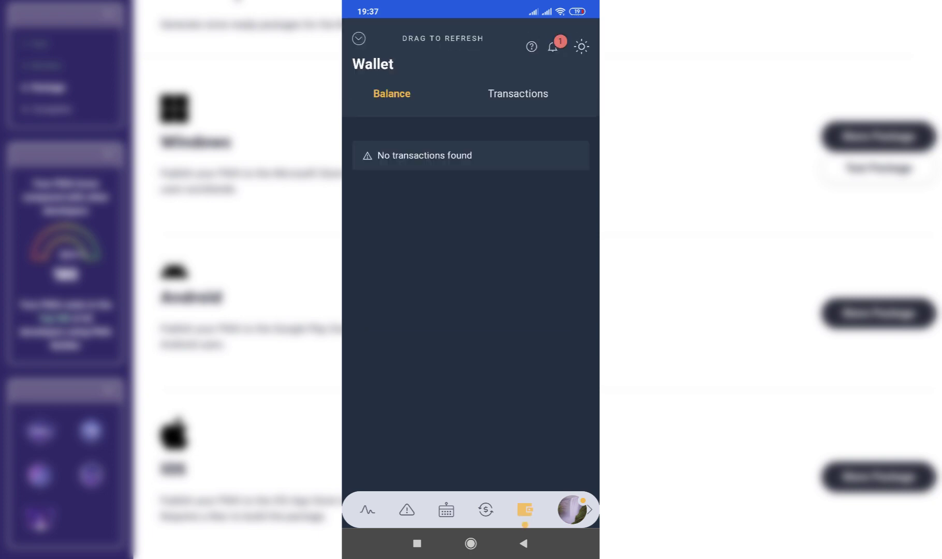
{"action": "left_click", "coordinate": [517, 93]}
{"action": "left_click", "coordinate": [391, 93]}
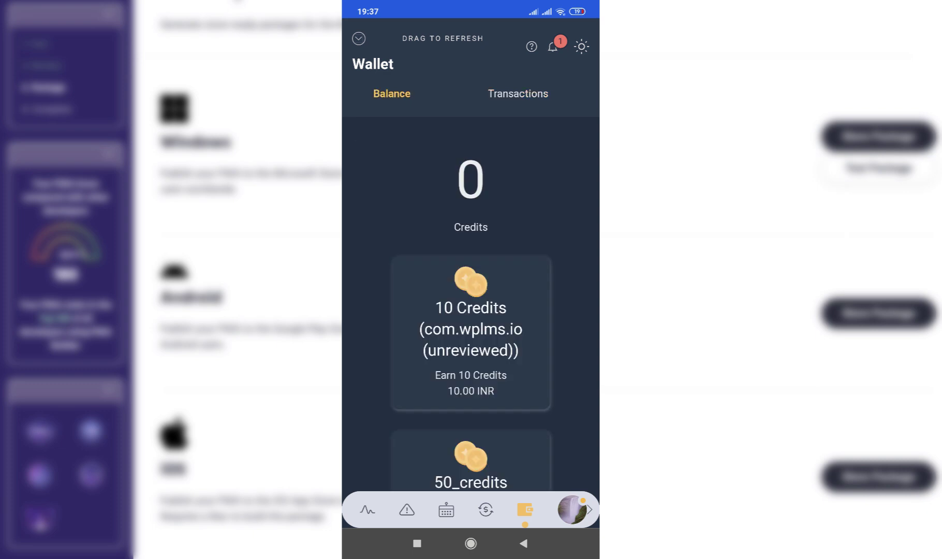
{"action": "scroll", "coordinate": [470, 254], "scroll_direction": "down", "scroll_amount": 5}
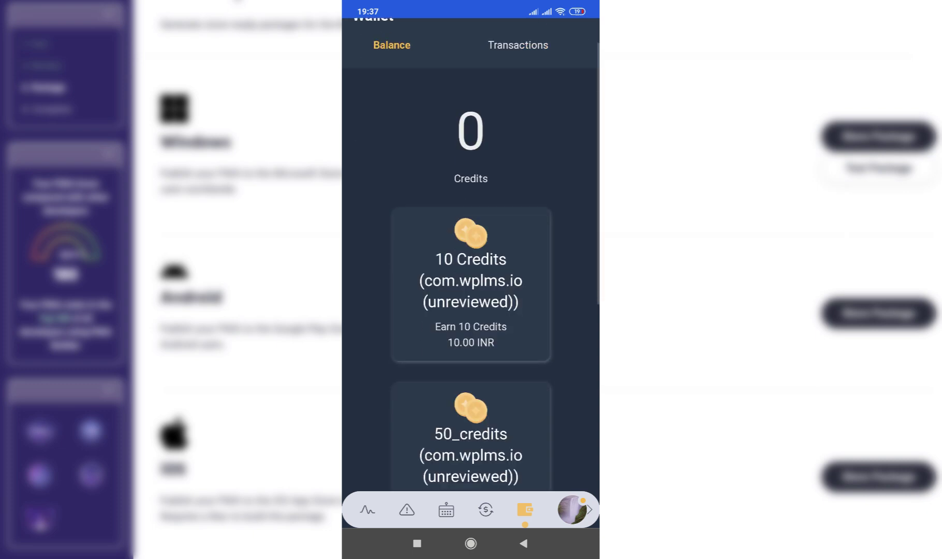
{"action": "scroll", "coordinate": [471, 253], "scroll_direction": "down", "scroll_amount": 3}
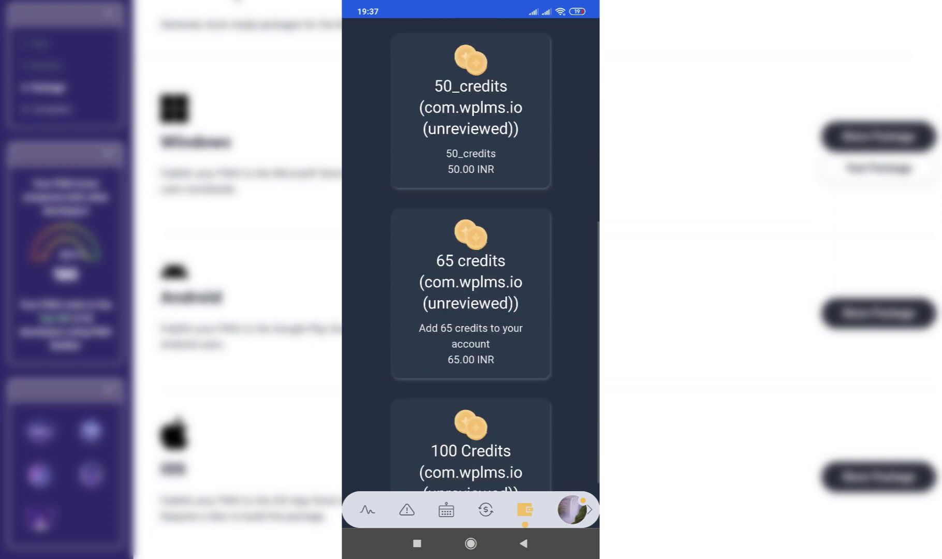
{"action": "scroll", "coordinate": [470, 254], "scroll_direction": "down", "scroll_amount": 2}
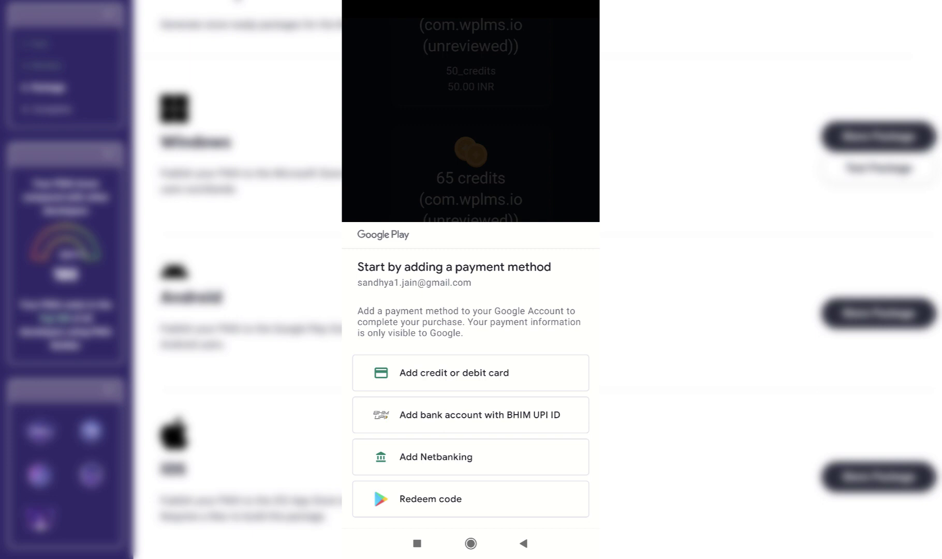
Redeem the Google Play promo code for the 100 Credits pack and confirm credits_100 in Transactions.
{"action": "left_click", "coordinate": [430, 498]}
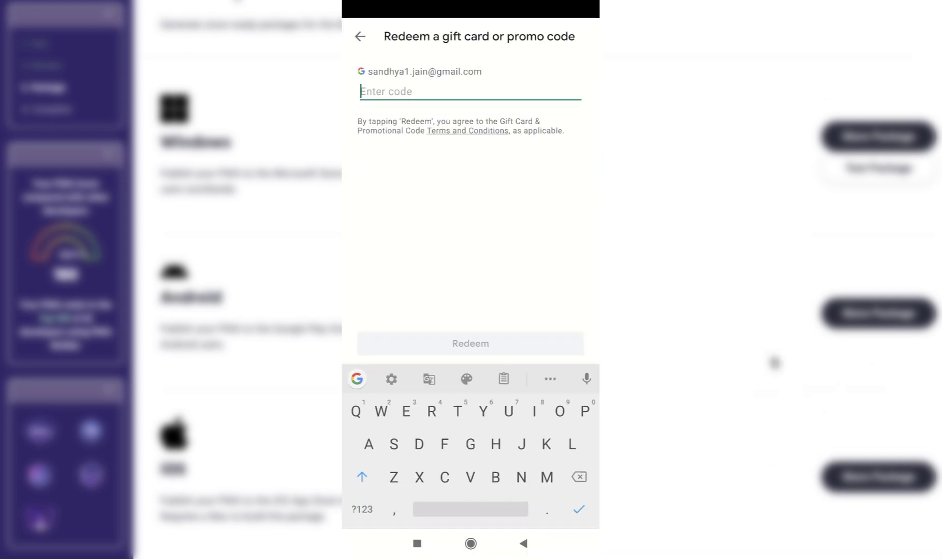
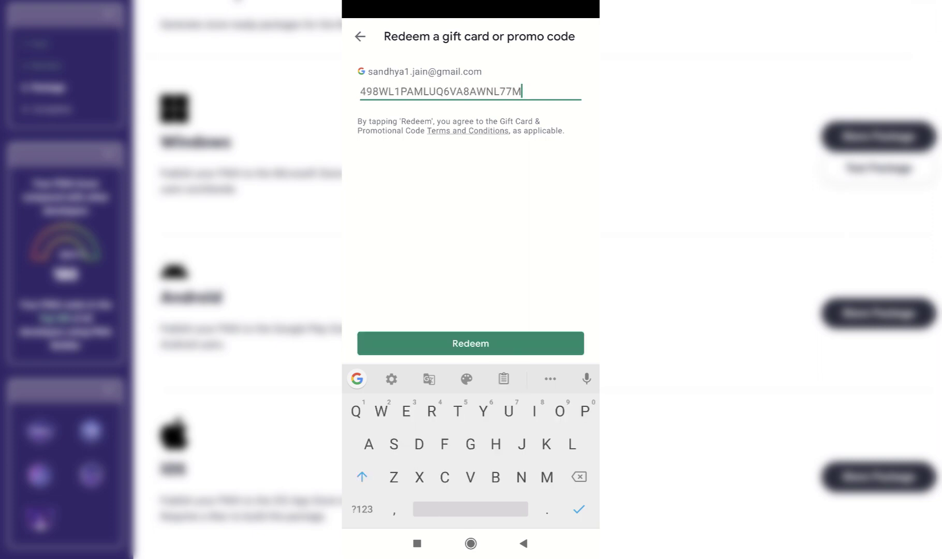
{"action": "key", "text": "Return"}
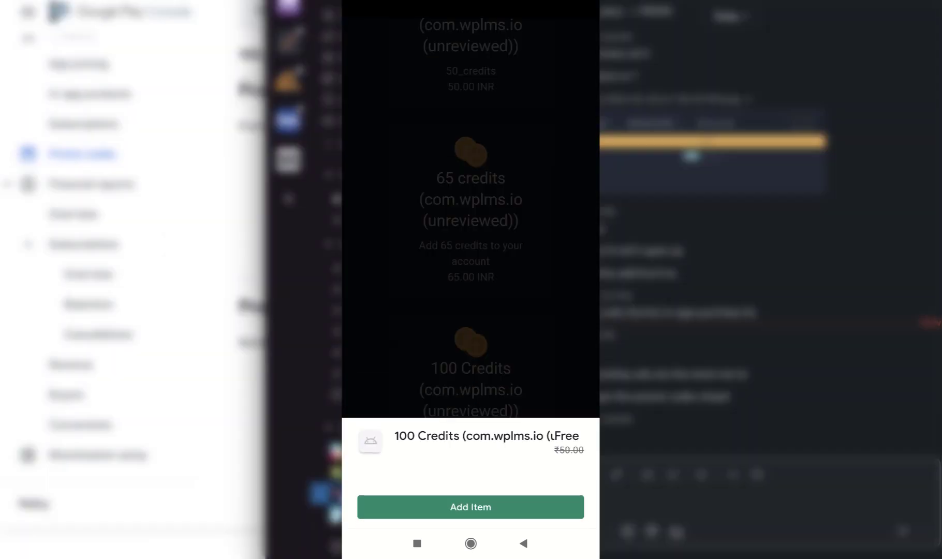
{"action": "left_click", "coordinate": [470, 507]}
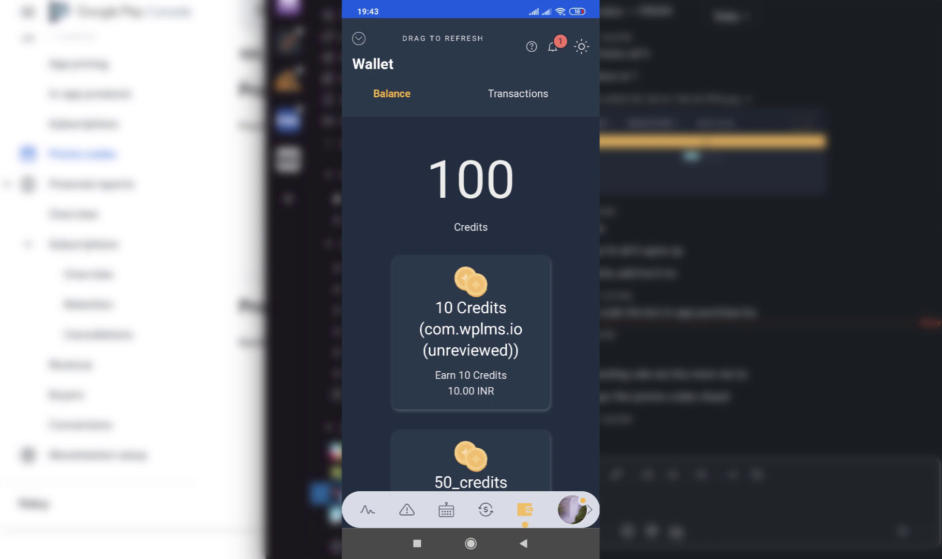
{"action": "left_click", "coordinate": [518, 93]}
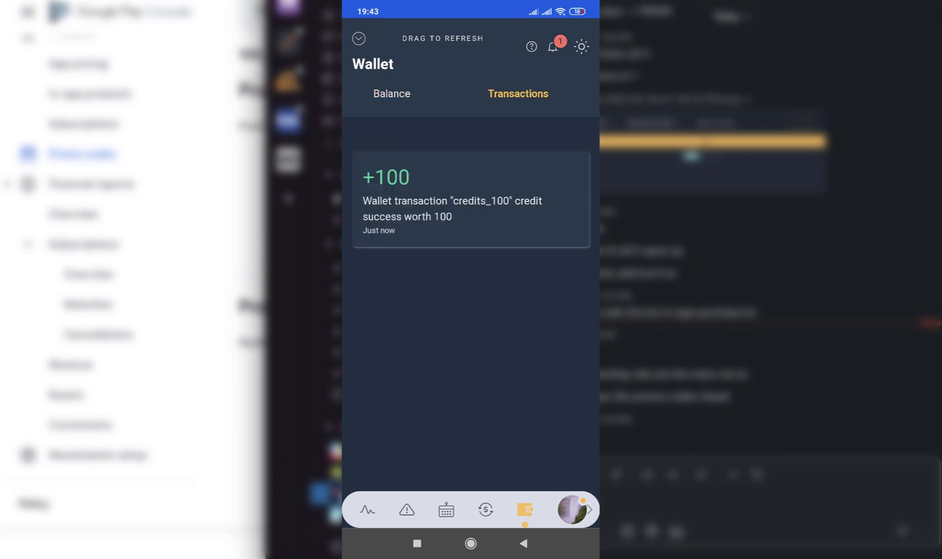
{"action": "left_click", "coordinate": [391, 93]}
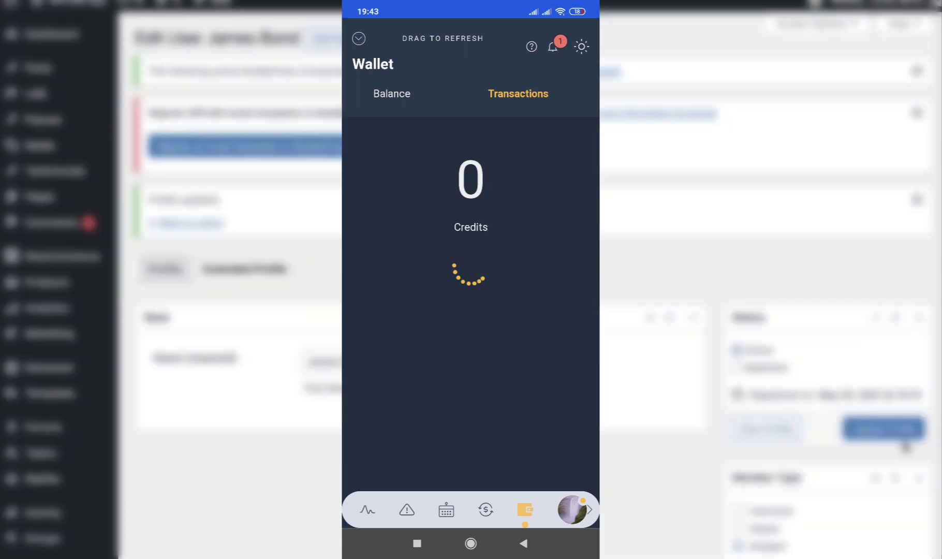
{"action": "left_click_drag", "start_coordinate": [517, 510], "coordinate": [363, 510]}
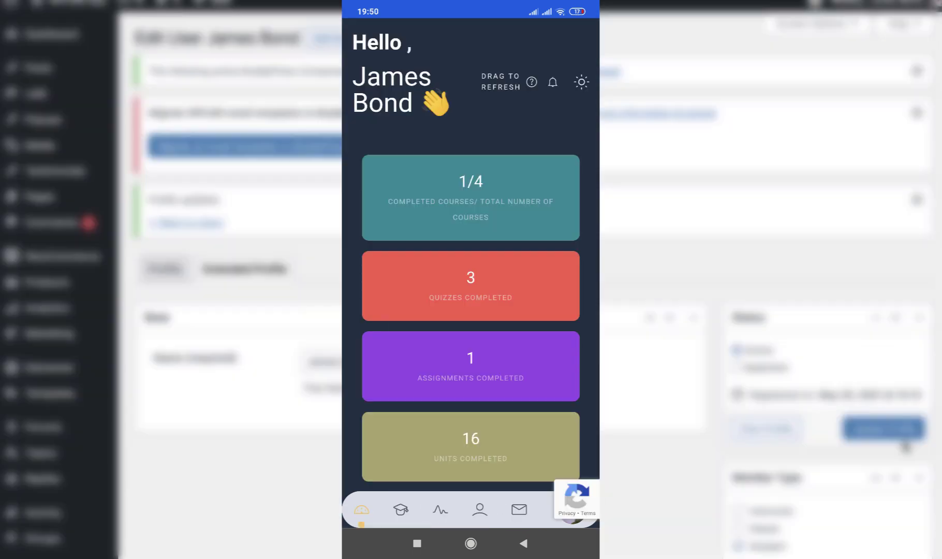
Bring up the list of available courses in the WPLMS app.
{"action": "left_click_drag", "start_coordinate": [518, 509], "coordinate": [405, 510]}
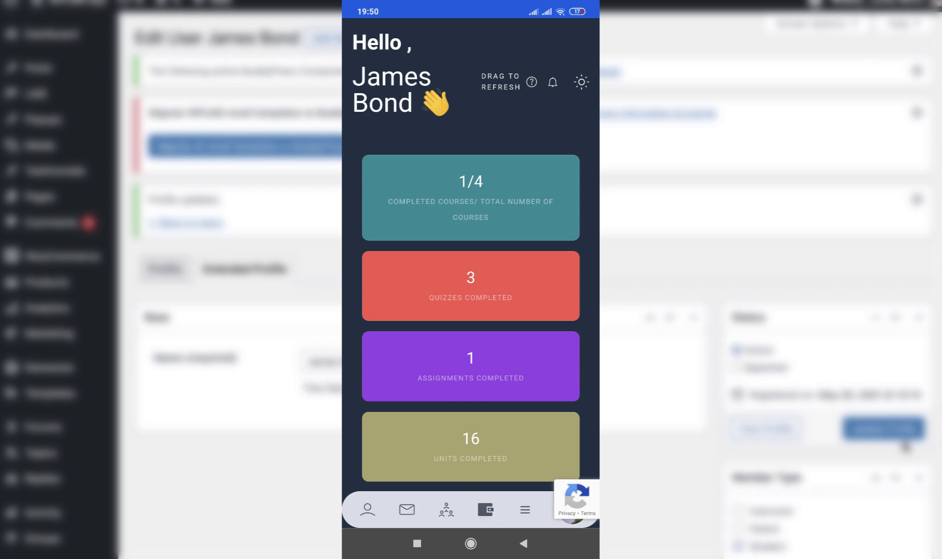
{"action": "left_click", "coordinate": [525, 510]}
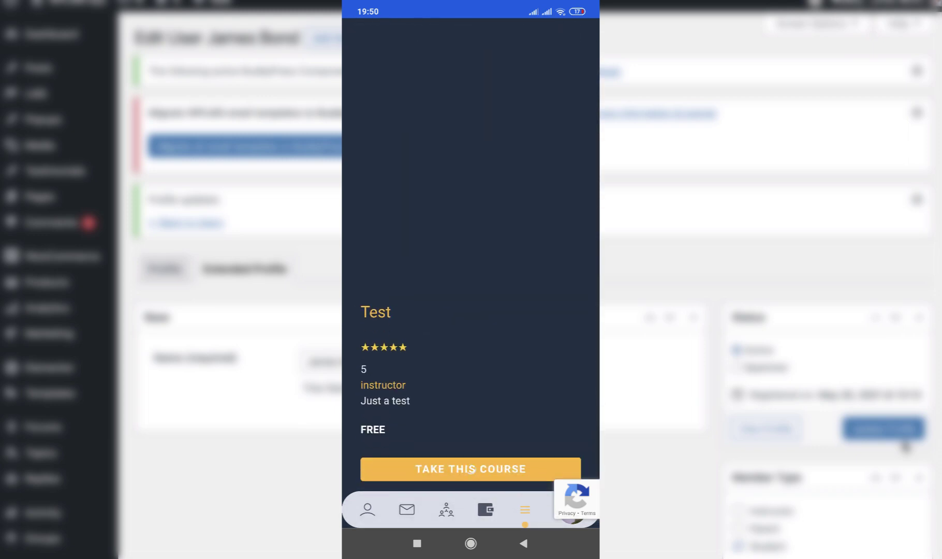
{"action": "mouse_move", "coordinate": [42, 95]}
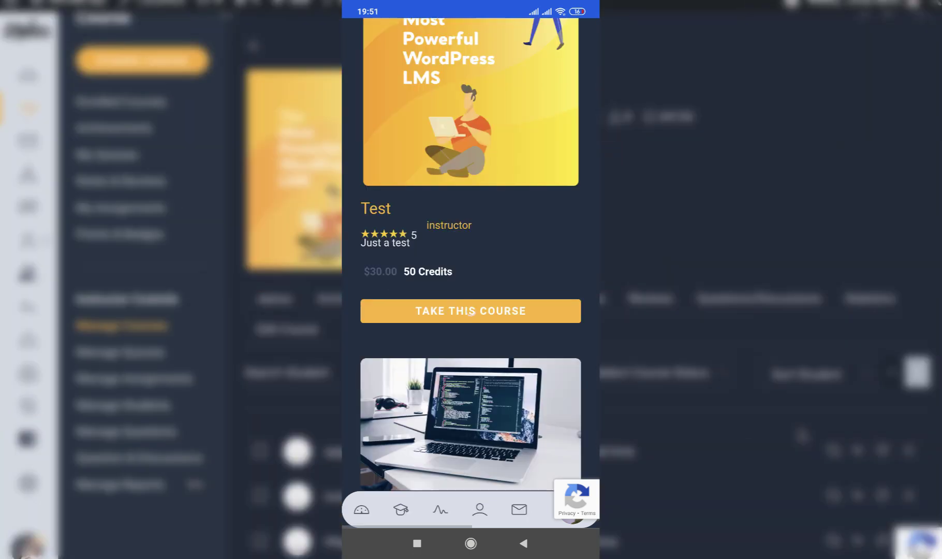
{"action": "scroll", "coordinate": [472, 258], "scroll_direction": "up", "scroll_amount": 3}
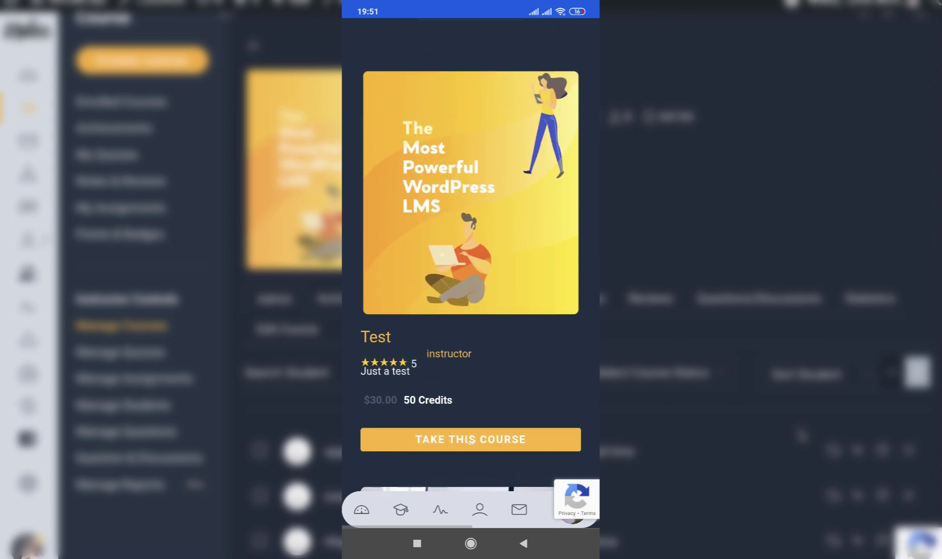
{"action": "scroll", "coordinate": [471, 259], "scroll_direction": "up", "scroll_amount": 10}
{"action": "scroll", "coordinate": [471, 258], "scroll_direction": "down", "scroll_amount": 15}
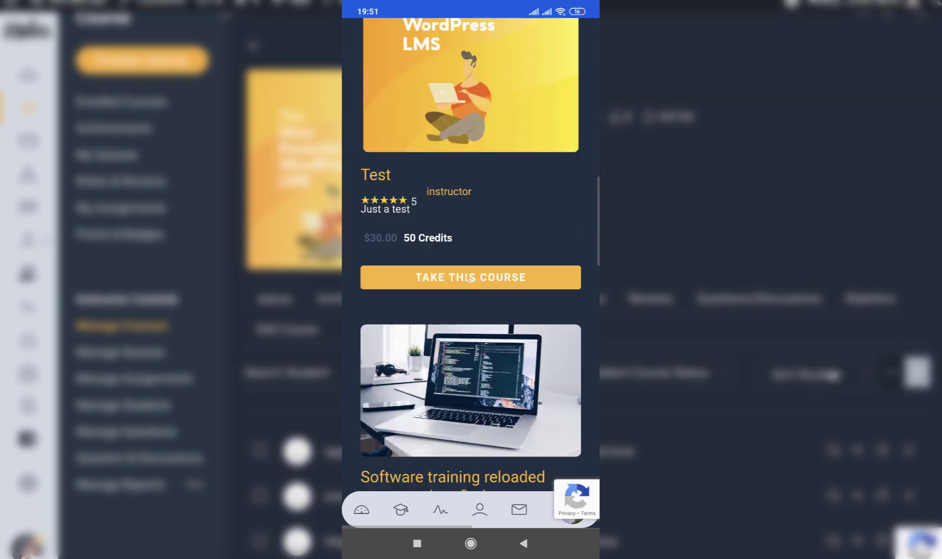
{"action": "scroll", "coordinate": [472, 348], "scroll_direction": "down", "scroll_amount": 4}
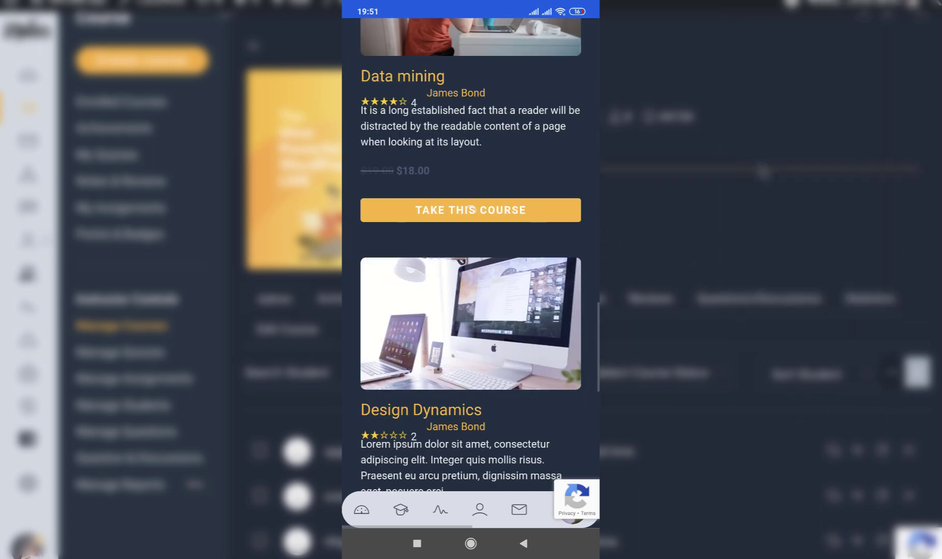
Open the Test course and choose 50 Credits as its payment option.
{"action": "left_click", "coordinate": [472, 209]}
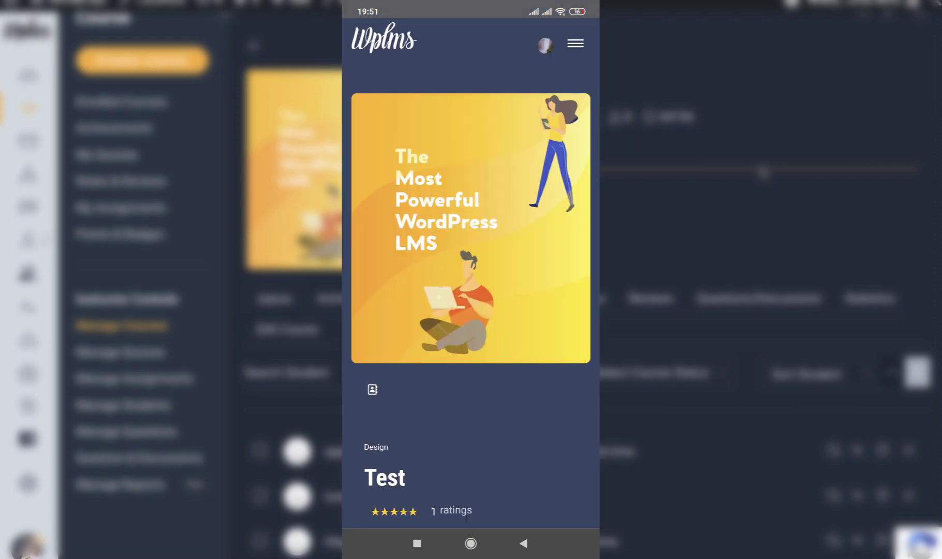
{"action": "scroll", "coordinate": [472, 310], "scroll_direction": "down", "scroll_amount": 8}
{"action": "scroll", "coordinate": [471, 311], "scroll_direction": "up", "scroll_amount": 2}
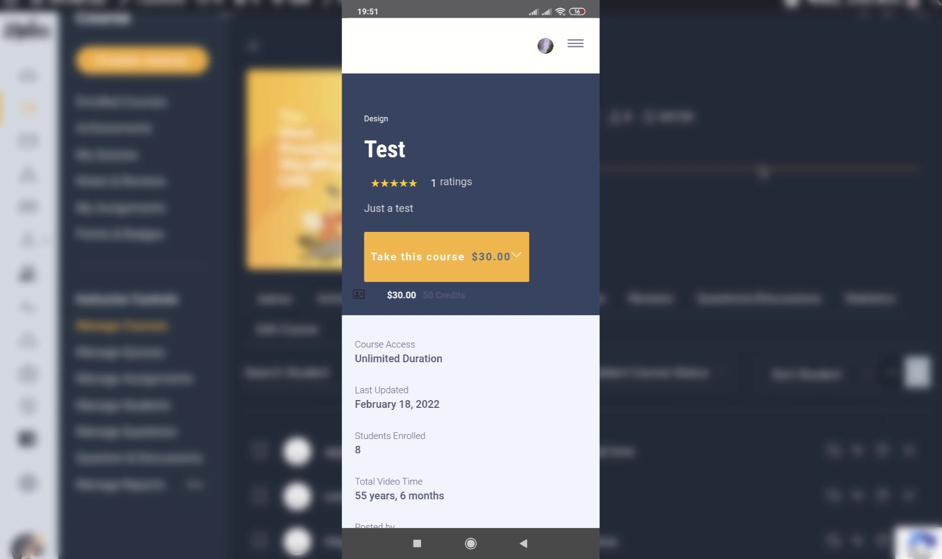
{"action": "left_click", "coordinate": [516, 256]}
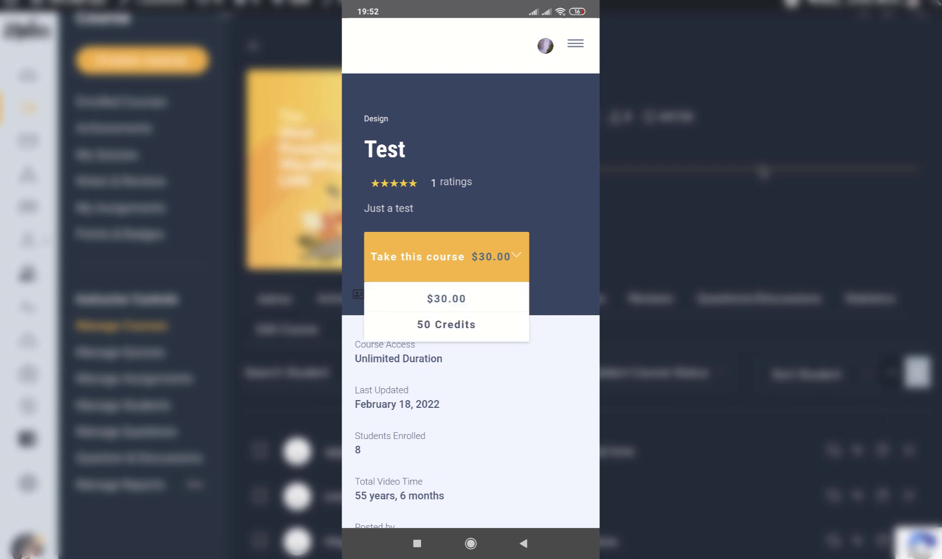
{"action": "left_click", "coordinate": [446, 324]}
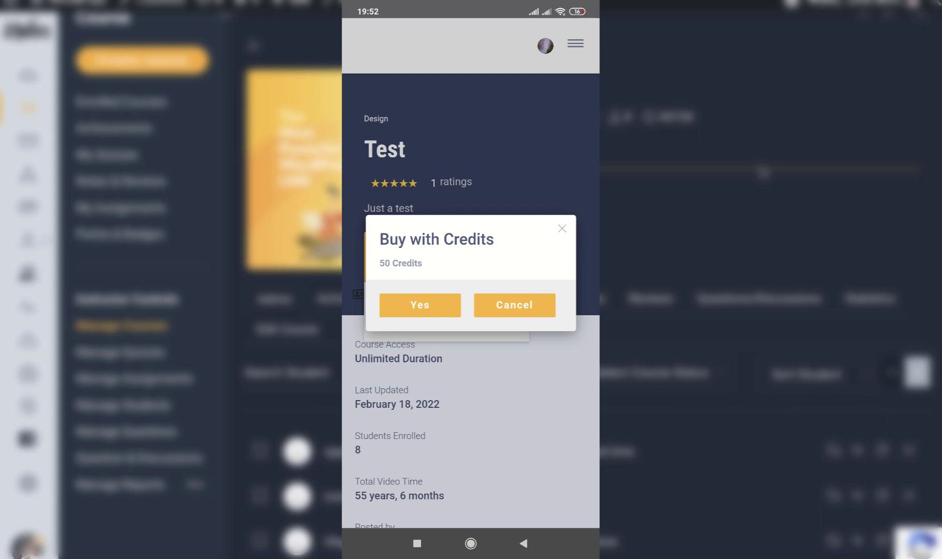
Confirm buying the Test course with 50 credits.
{"action": "left_click", "coordinate": [420, 304]}
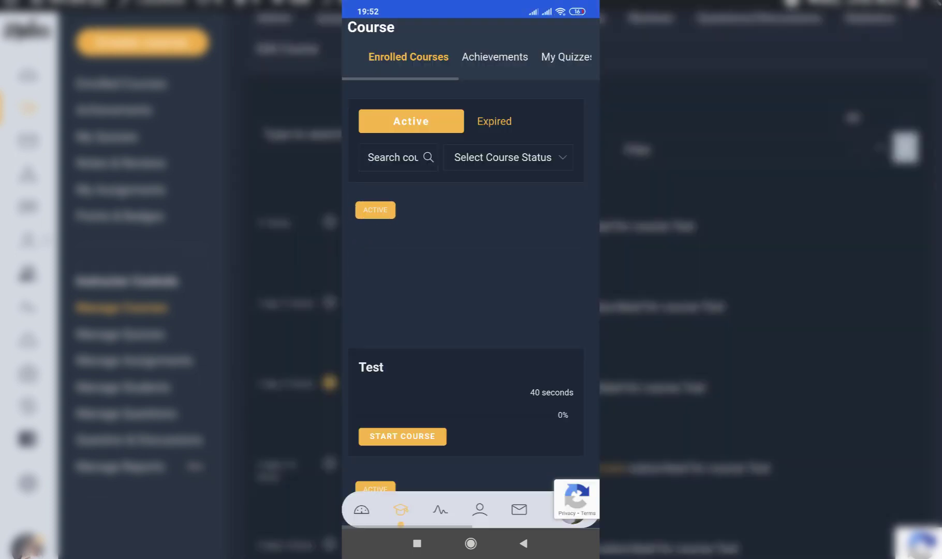
{"action": "scroll", "coordinate": [466, 259], "scroll_direction": "down", "scroll_amount": 3}
{"action": "scroll", "coordinate": [465, 259], "scroll_direction": "down", "scroll_amount": 2}
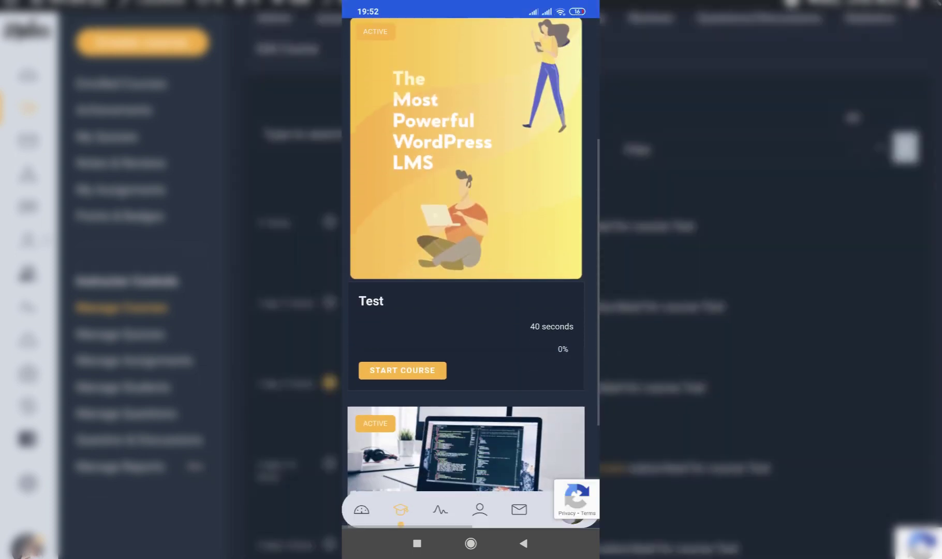
{"action": "scroll", "coordinate": [466, 259], "scroll_direction": "down", "scroll_amount": 2}
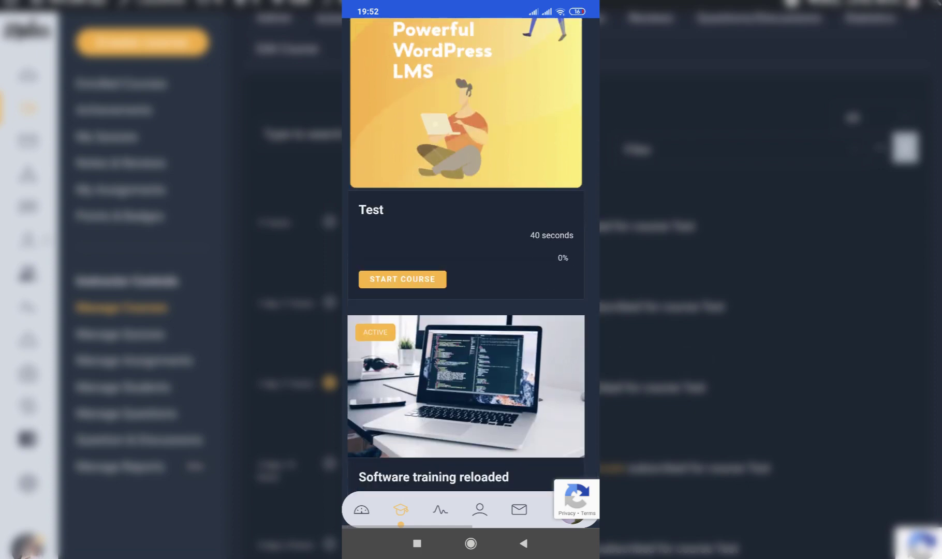
{"action": "scroll", "coordinate": [445, 510], "scroll_direction": "right", "scroll_amount": 3}
Verify the -50 debit in wallet Transactions, then view Test among the enrolled courses.
{"action": "left_click", "coordinate": [486, 509]}
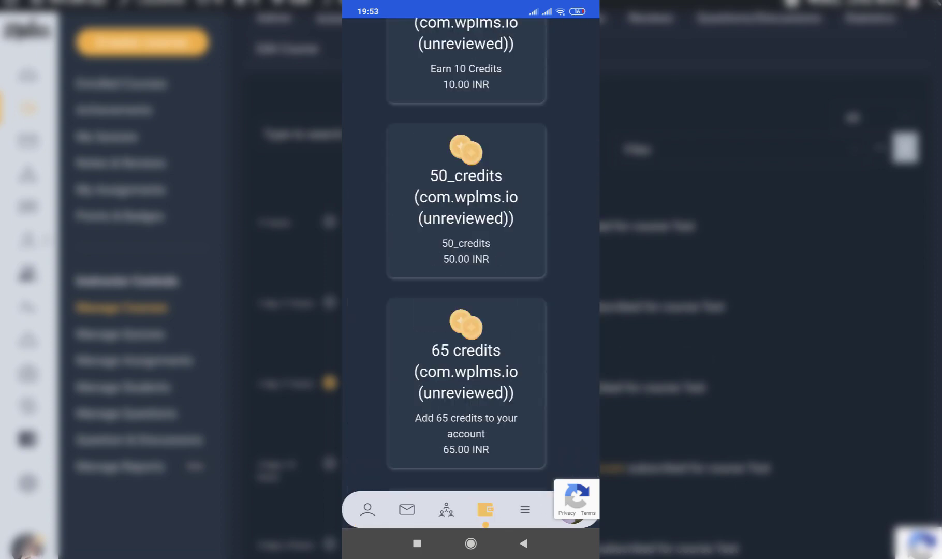
{"action": "scroll", "coordinate": [466, 259], "scroll_direction": "up", "scroll_amount": 5}
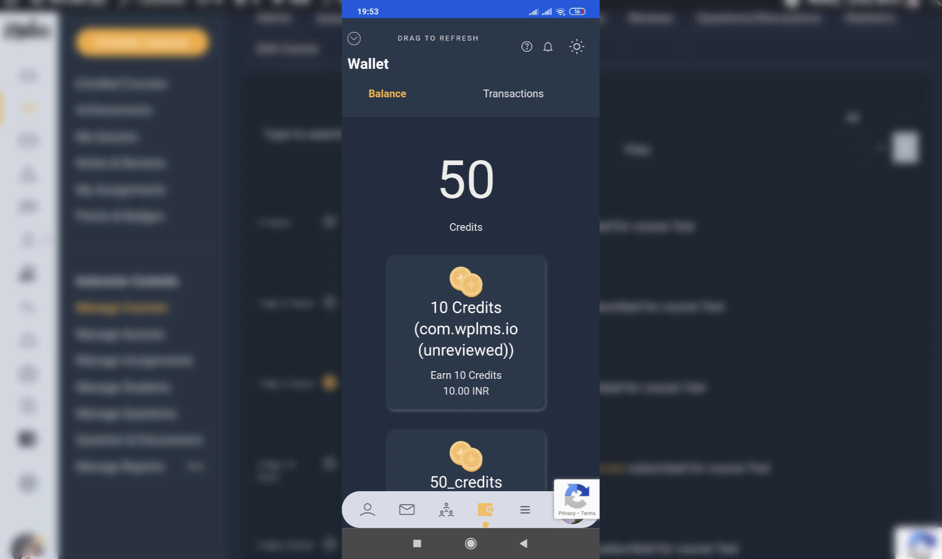
{"action": "left_click", "coordinate": [513, 93]}
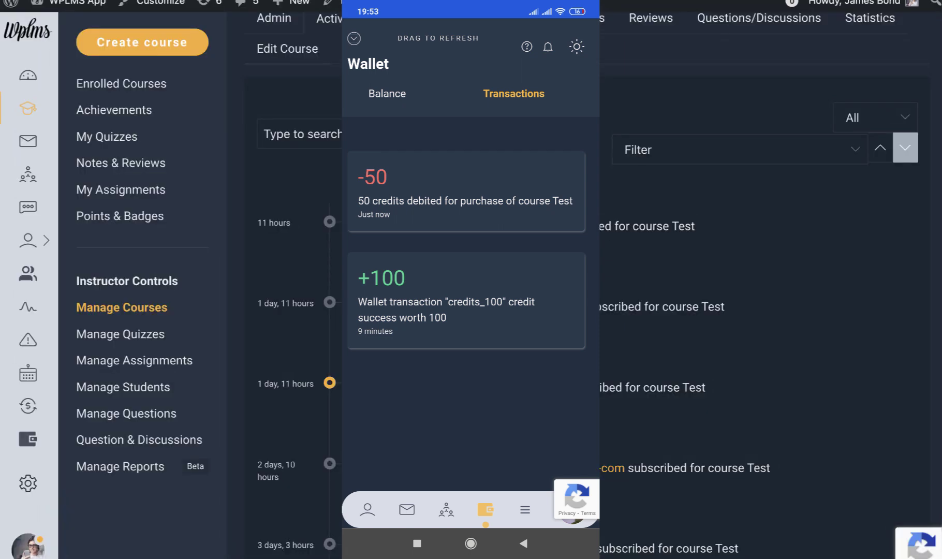
{"action": "left_click_drag", "start_coordinate": [393, 510], "coordinate": [506, 510]}
{"action": "left_click", "coordinate": [400, 510]}
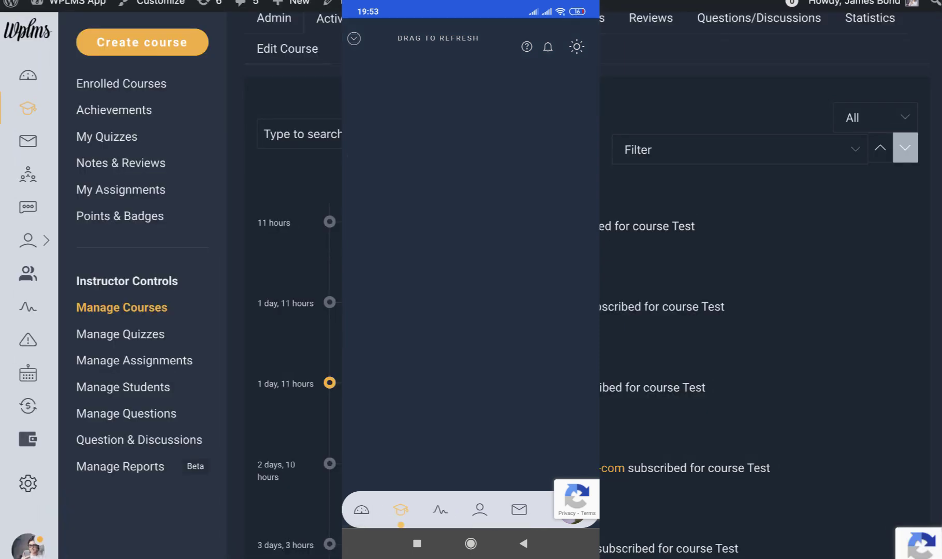
{"action": "scroll", "coordinate": [471, 311], "scroll_direction": "down", "scroll_amount": 1}
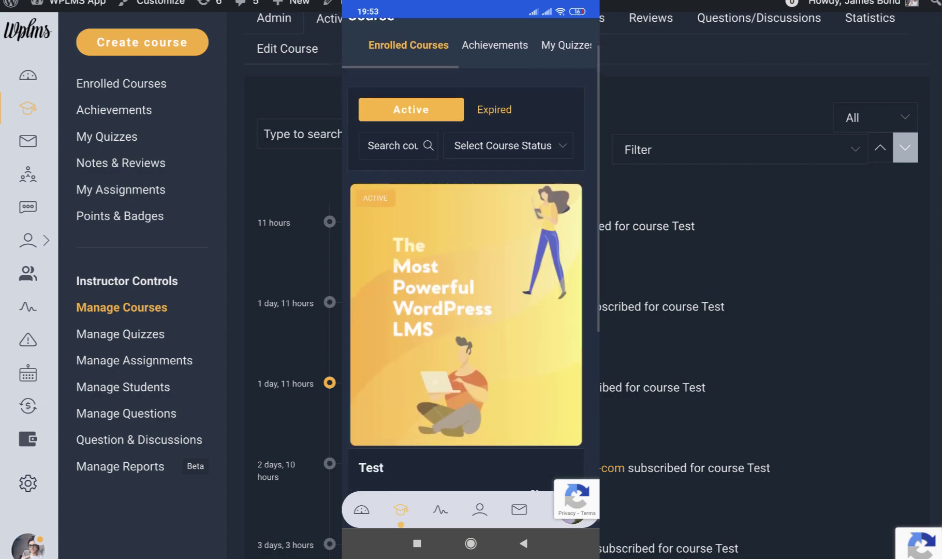